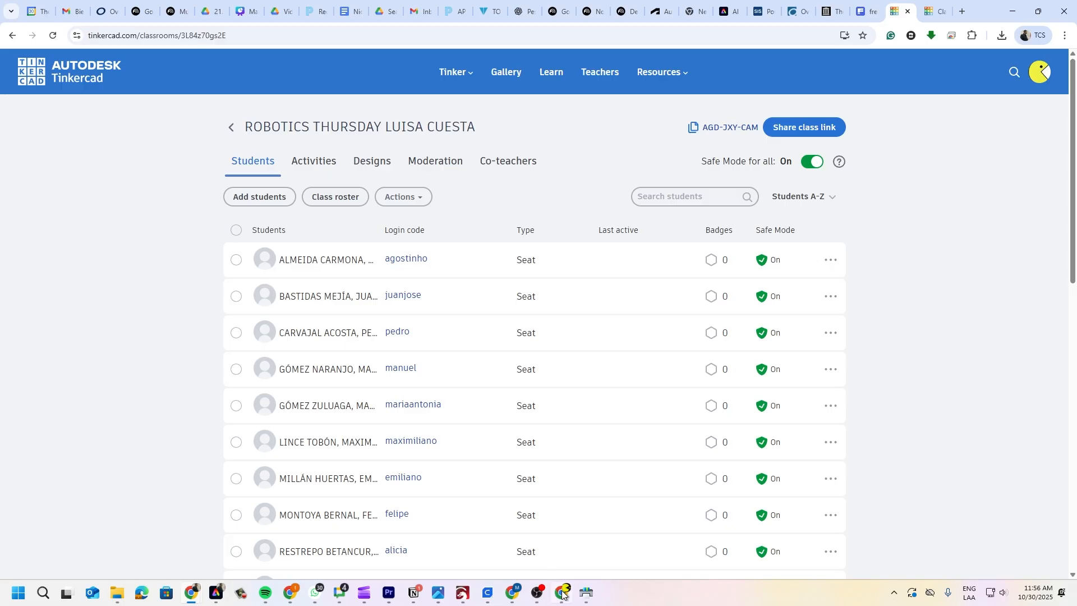
- Bring up the printable class roster listing each student's class code and login code
mouse_move(564, 596)
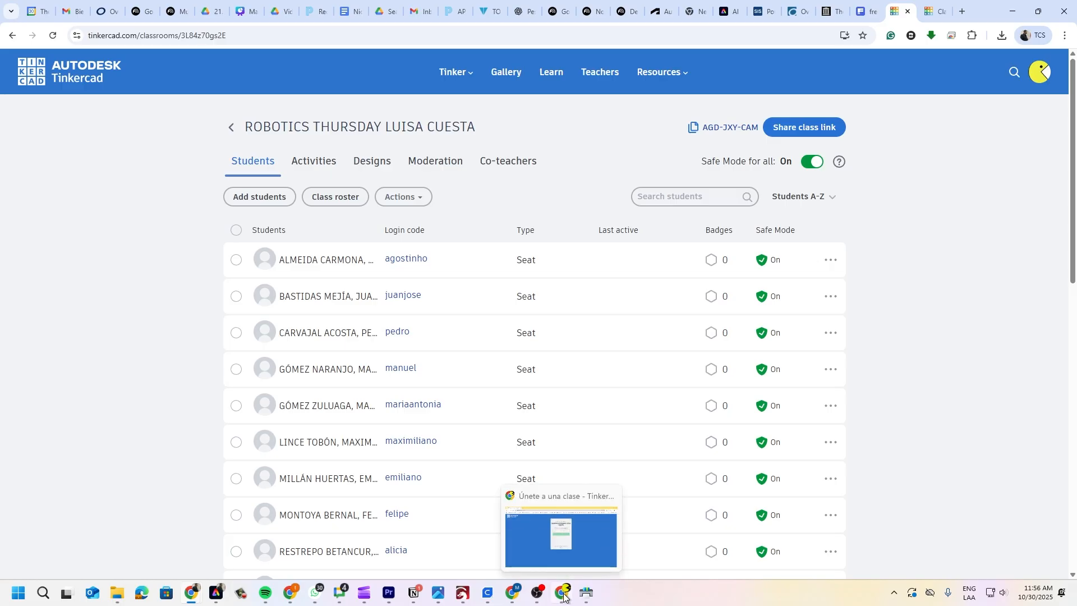
left_click(935, 11)
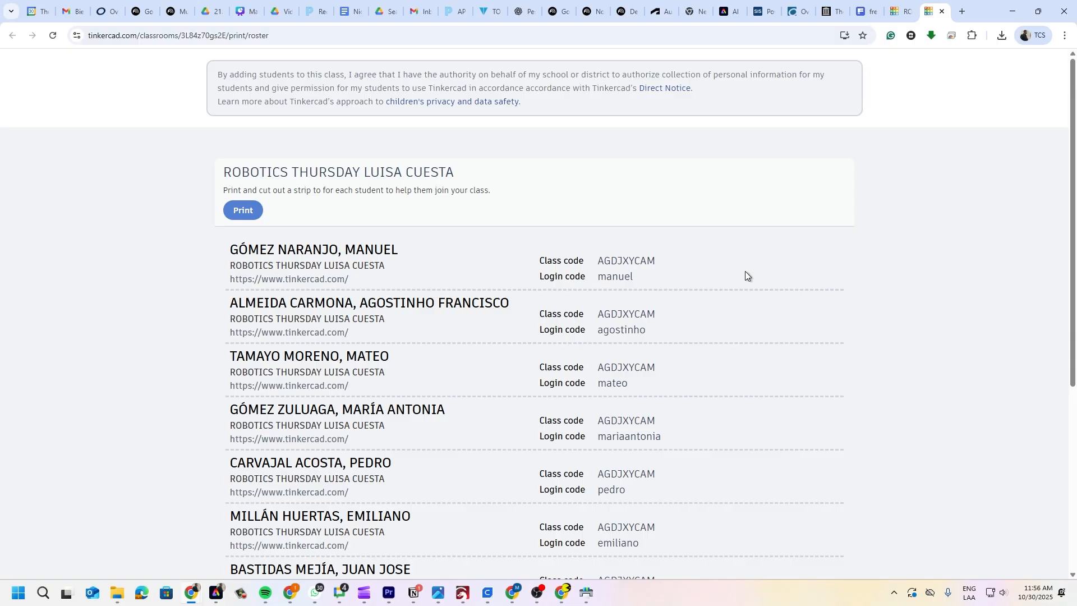
- Go to tinkercad.com and choose the student sign-in with a class code
left_click(562, 592)
left_click(623, 136)
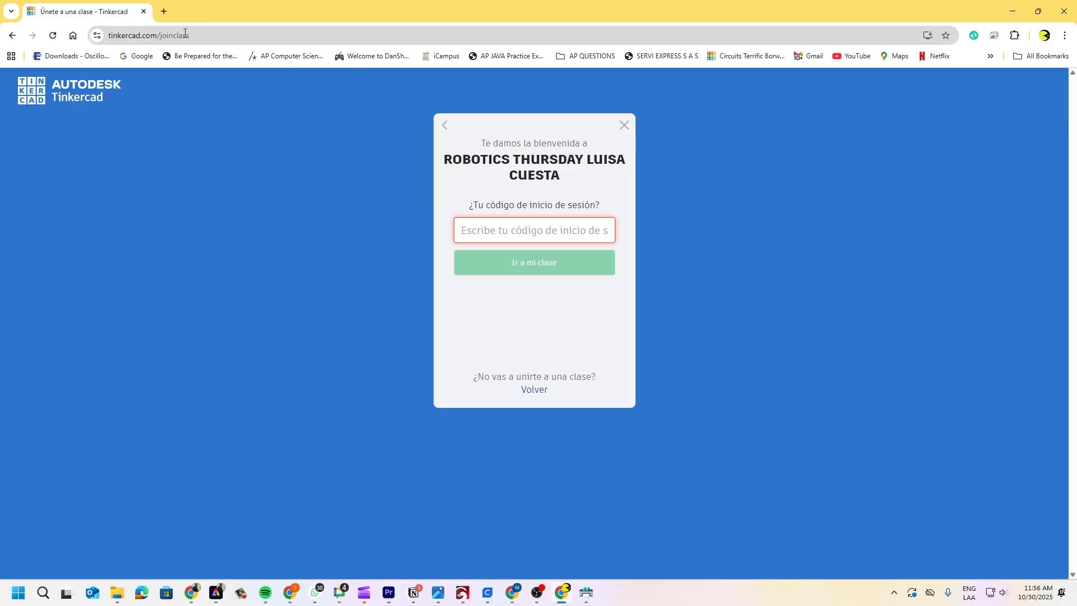
left_click(205, 37)
type("tinker")
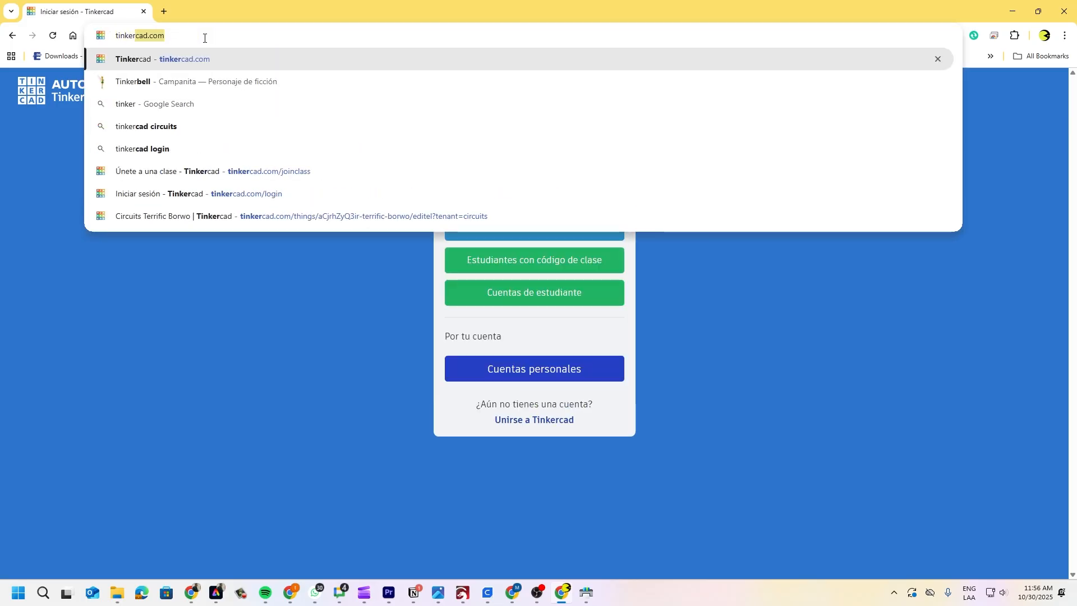
key("Return")
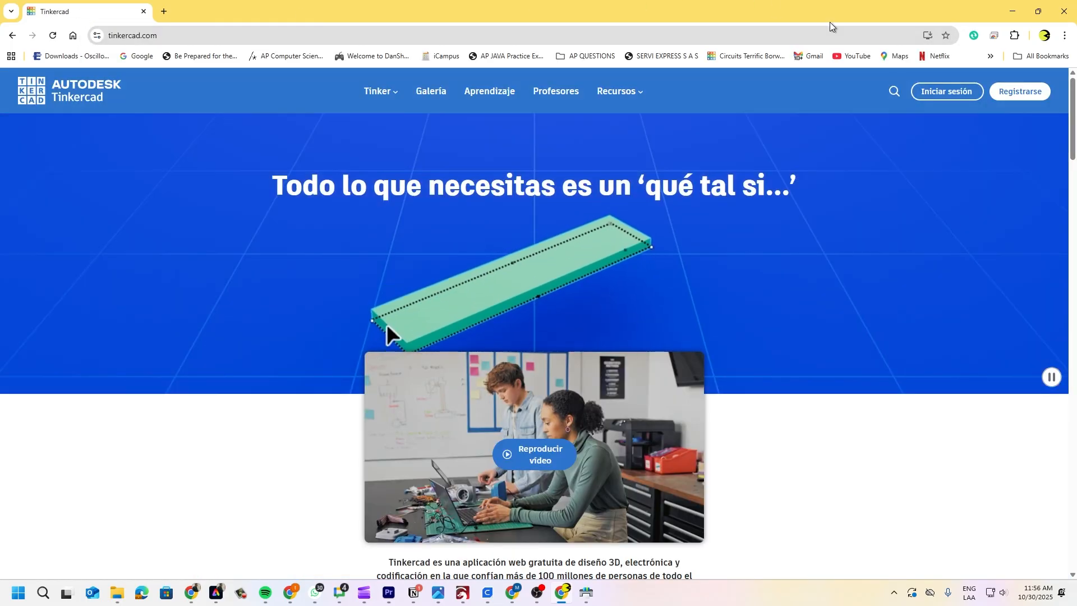
left_click(942, 92)
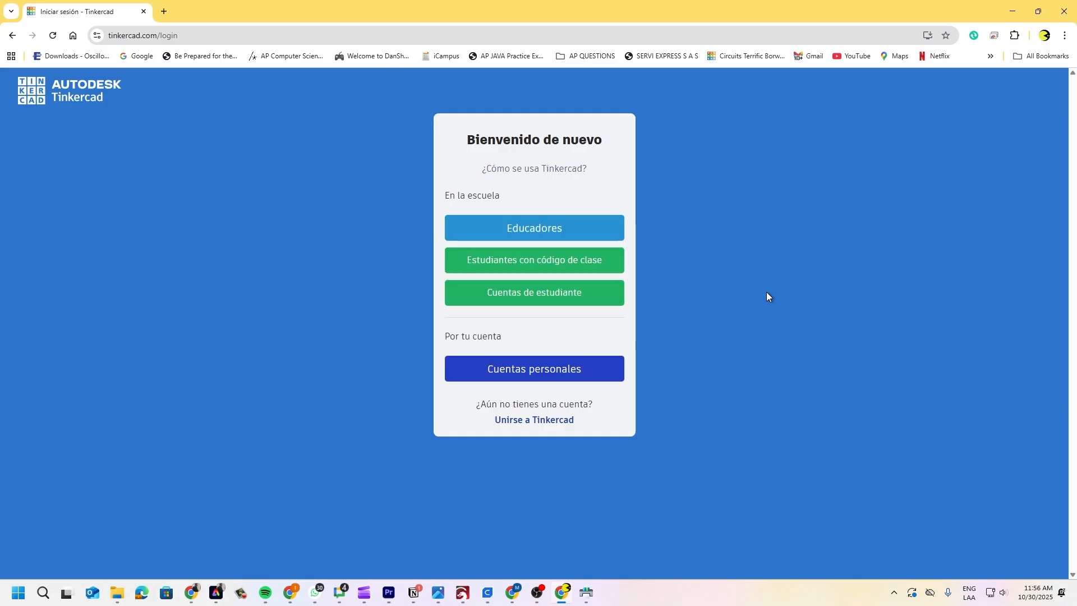
left_click(530, 261)
- Copy the first student's class code from the roster, paste it and submit it
left_click(538, 213)
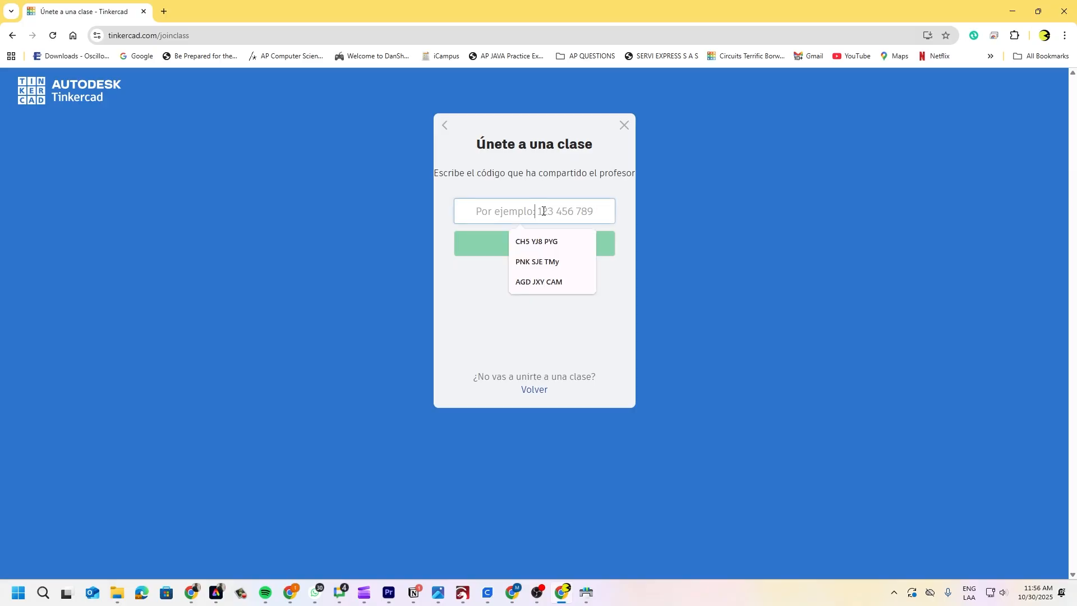
left_click(754, 276)
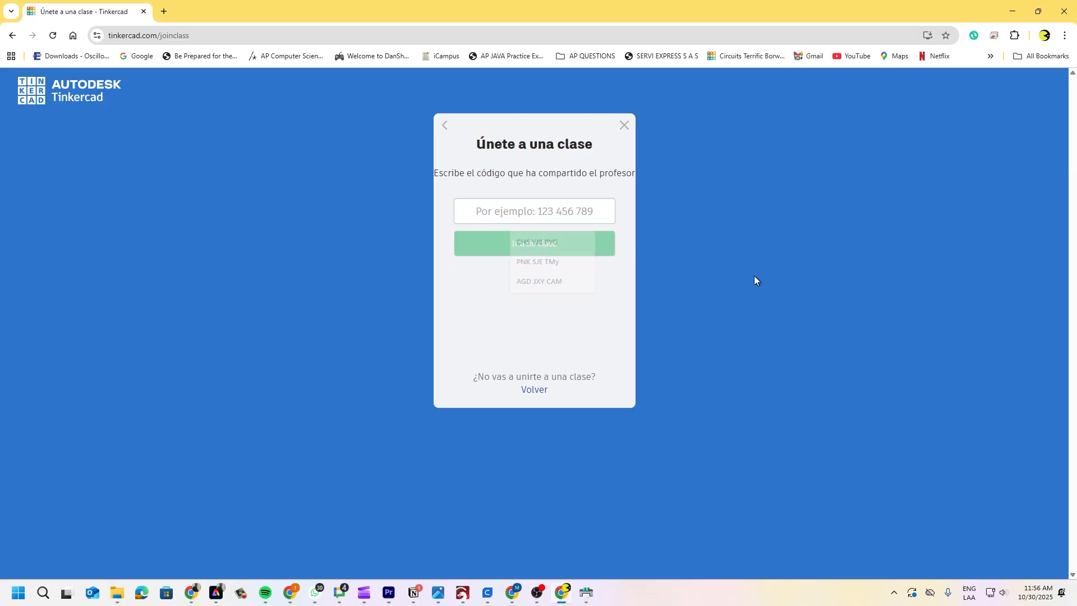
left_click(521, 204)
key("alt+Tab")
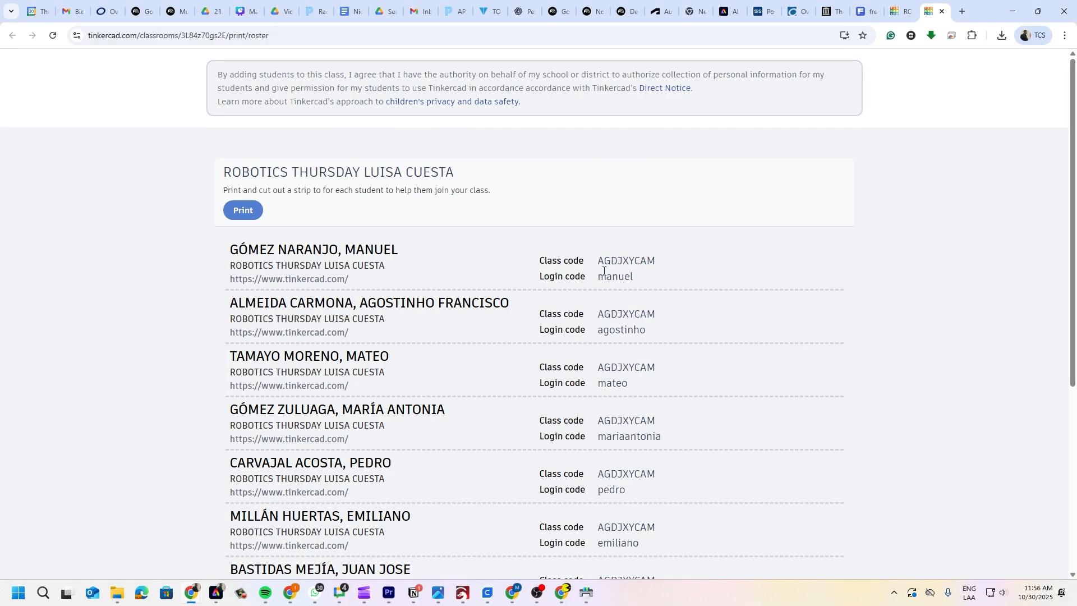
left_click_drag(599, 259, 657, 262)
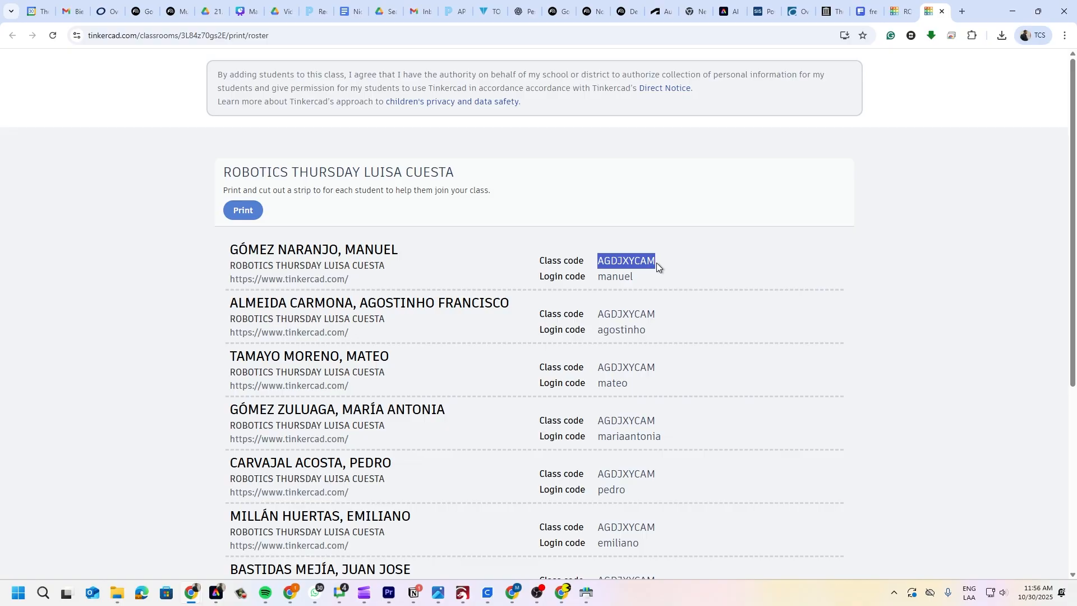
key("ctrl+c")
key("alt+Tab")
key("ctrl+v")
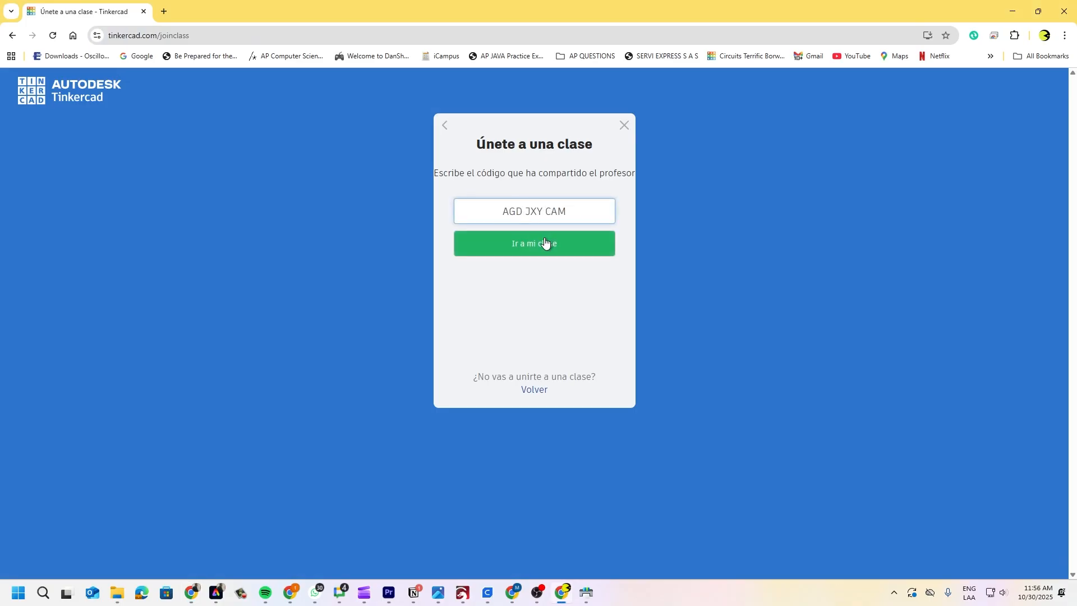
left_click(545, 243)
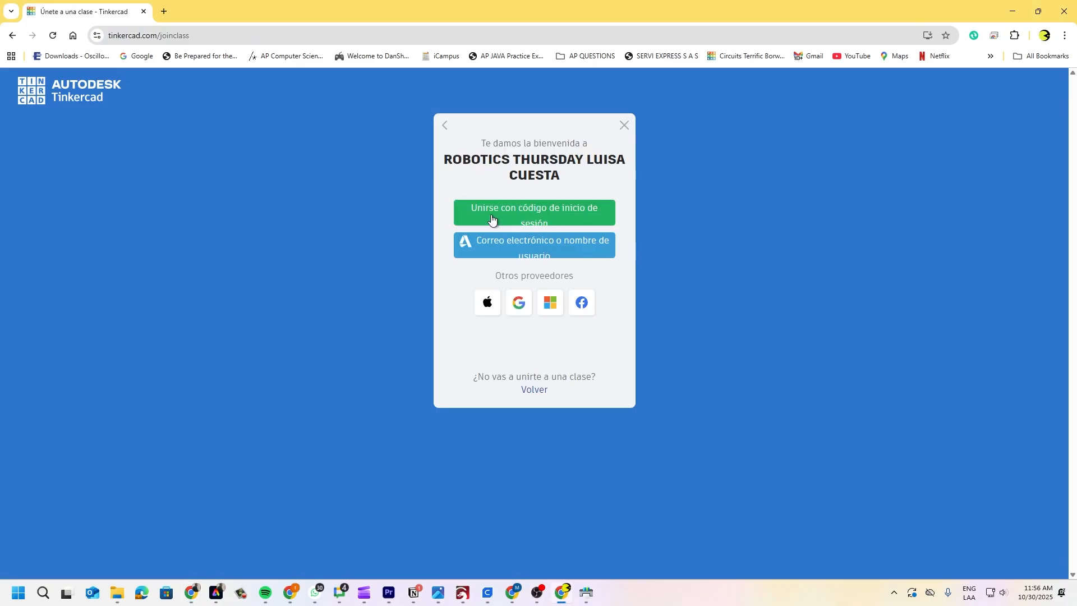
- Choose joining with a login code and enter the first student's login code
left_click(530, 219)
left_click(570, 238)
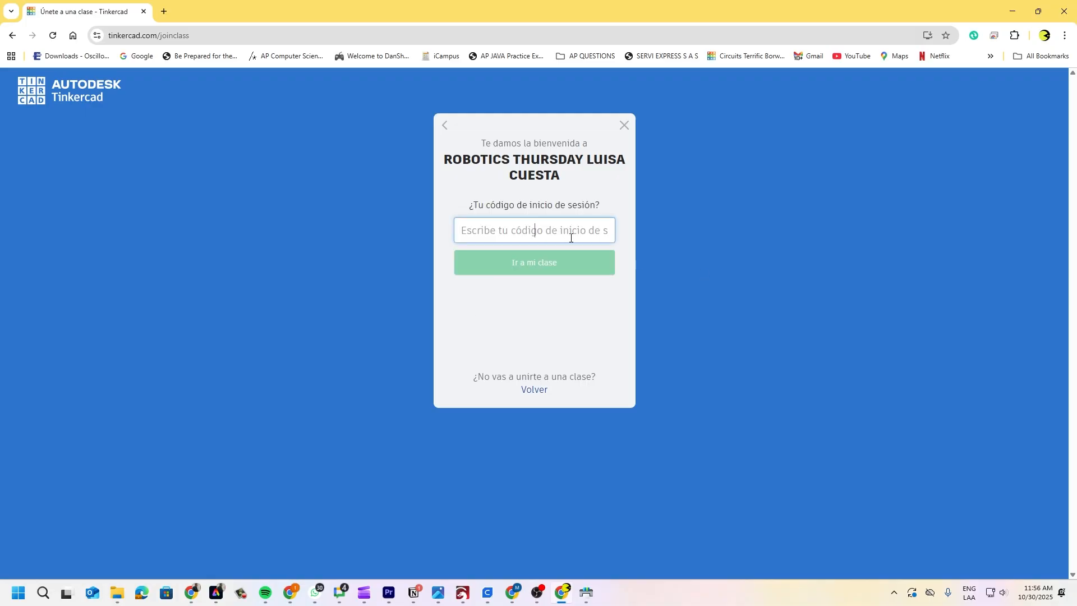
key("alt+Tab")
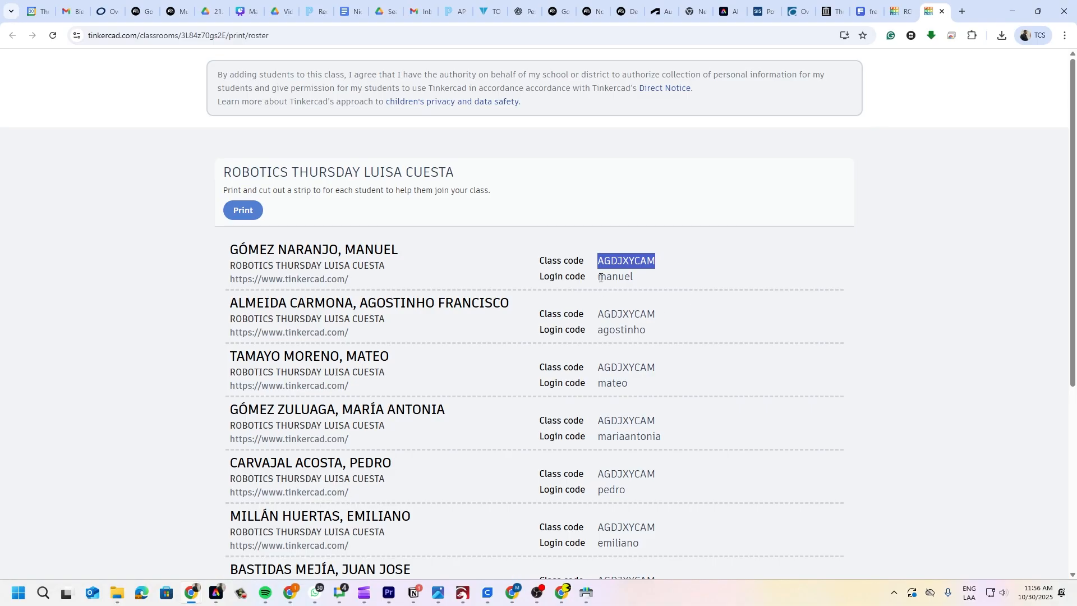
key("alt+Tab")
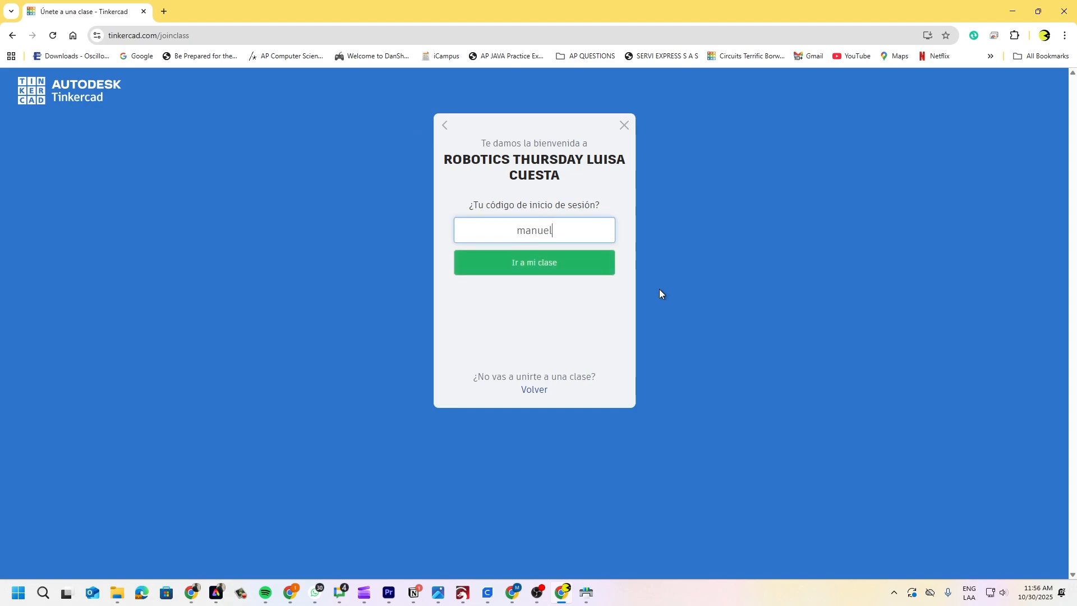
- Enter the class with the login code and scroll through the resulting dashboard
left_click(534, 265)
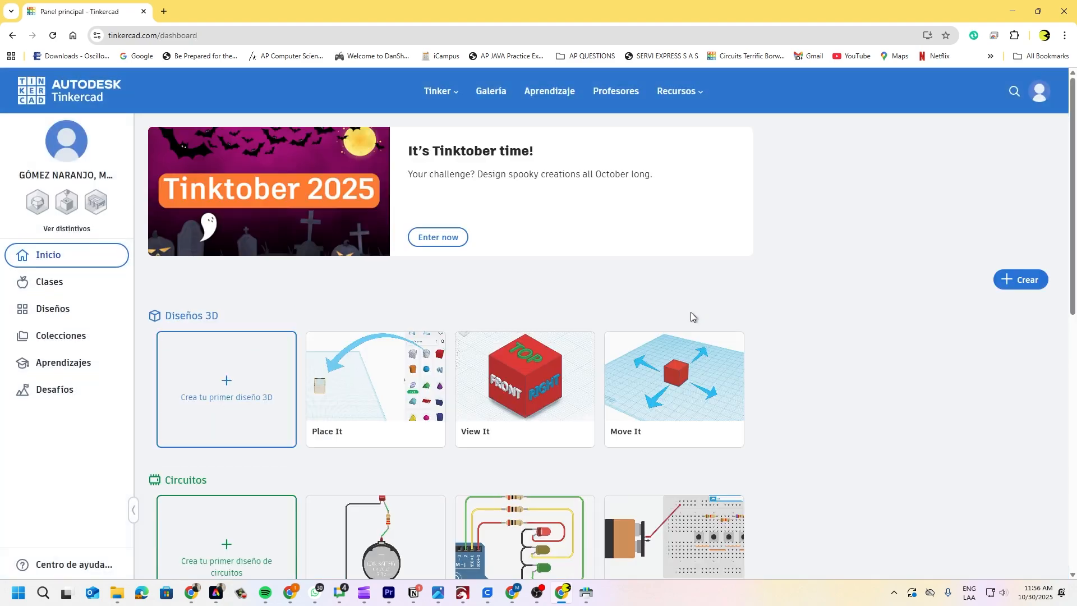
scroll(705, 407, "down", 2)
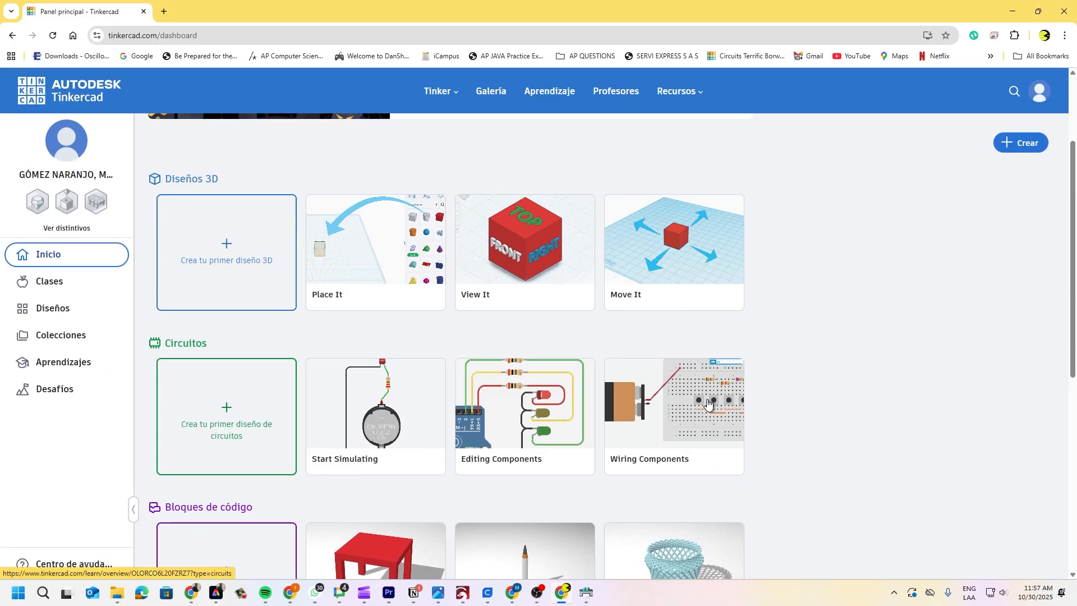
scroll(708, 403, "up", 2)
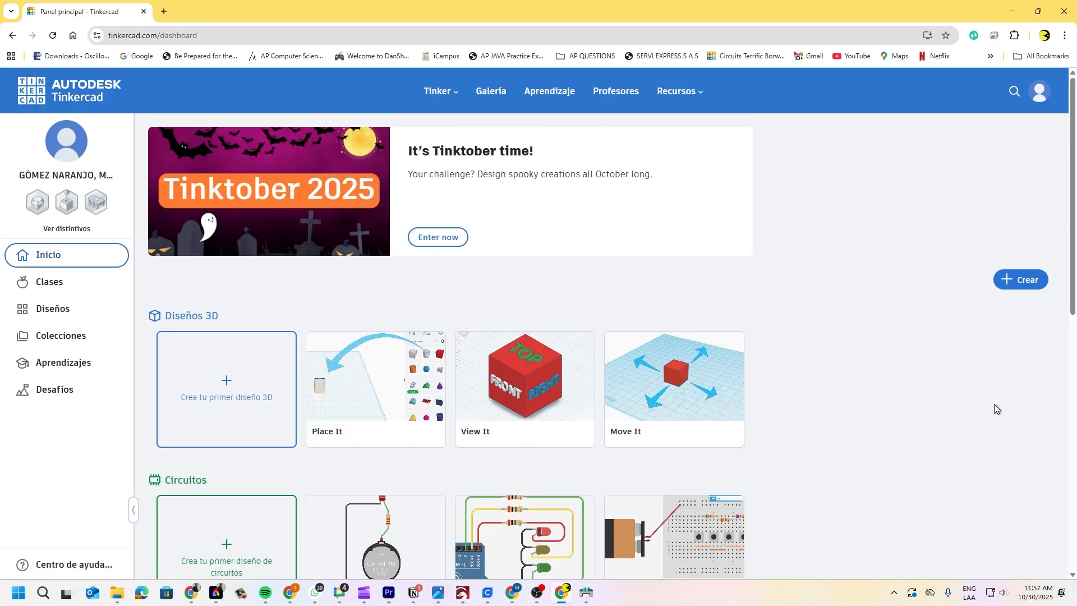
scroll(563, 433, "down", 3)
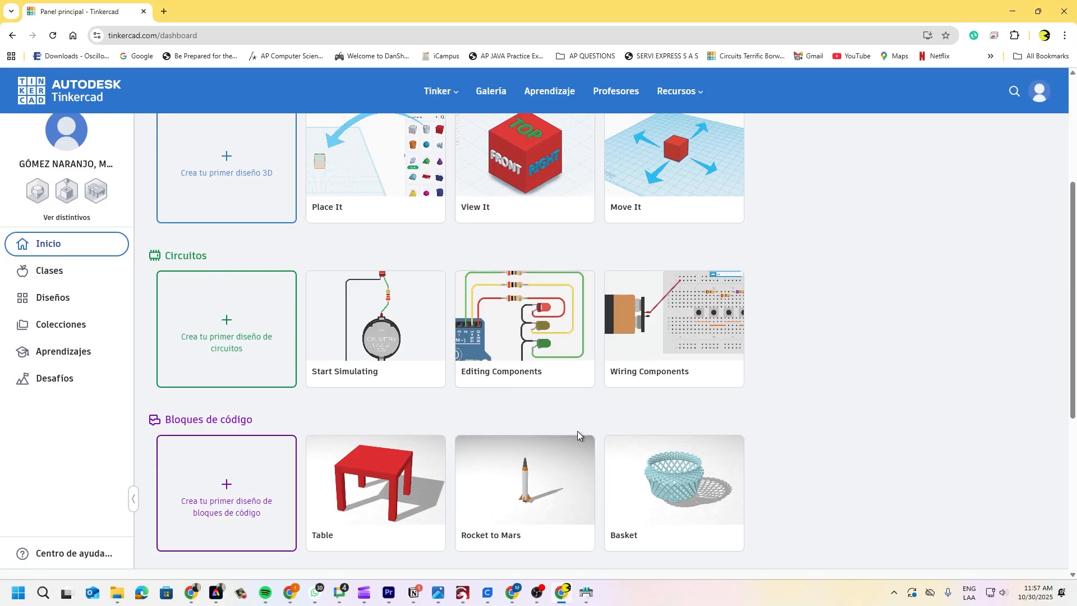
scroll(577, 431, "up", 3)
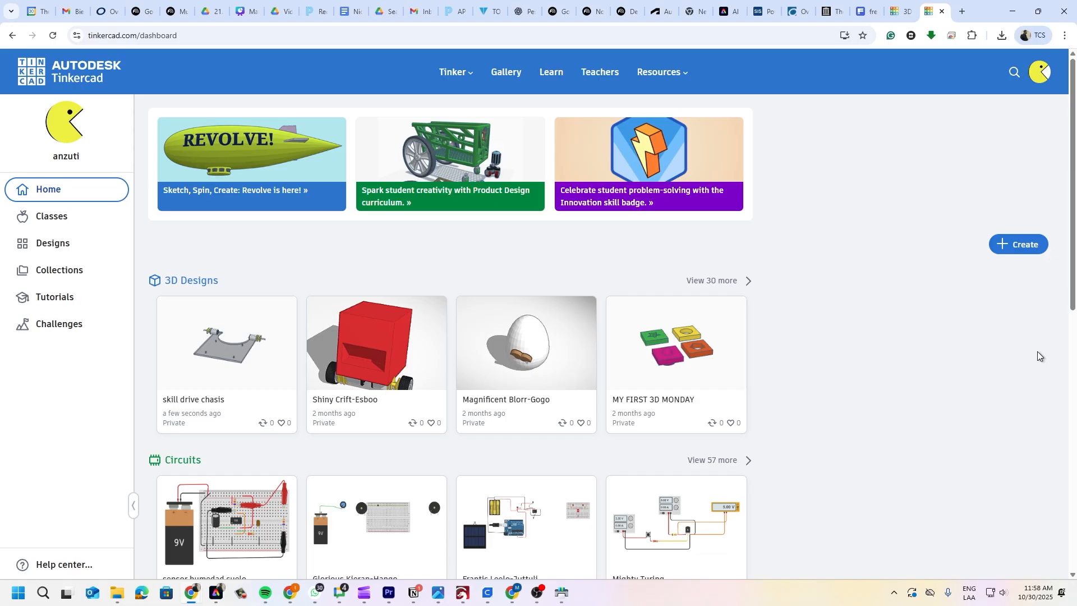
- Start a new 3D design from the Create menu, opening 'Swanky Amur-Blad'
left_click(1019, 247)
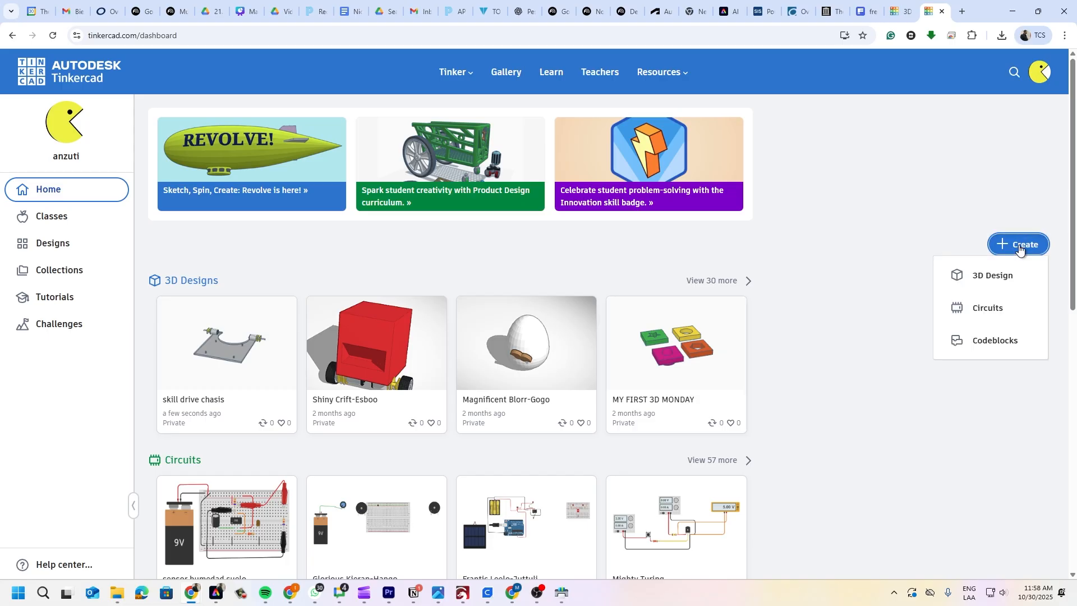
left_click(991, 276)
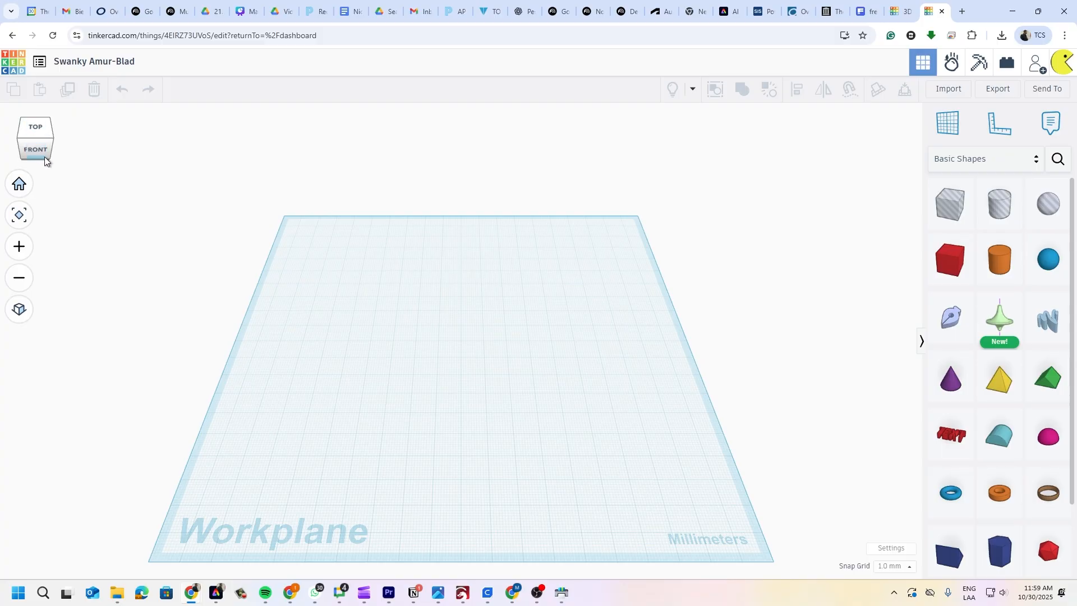
- Orbit the empty workplane to an angled view and pan it into the centre
mouse_move(42, 151)
left_mouse_down()
mouse_move(63, 145)
mouse_move(34, 132)
mouse_move(29, 143)
mouse_move(46, 145)
mouse_move(34, 155)
mouse_move(32, 136)
mouse_move(35, 151)
mouse_move(36, 140)
mouse_move(55, 150)
left_mouse_up()
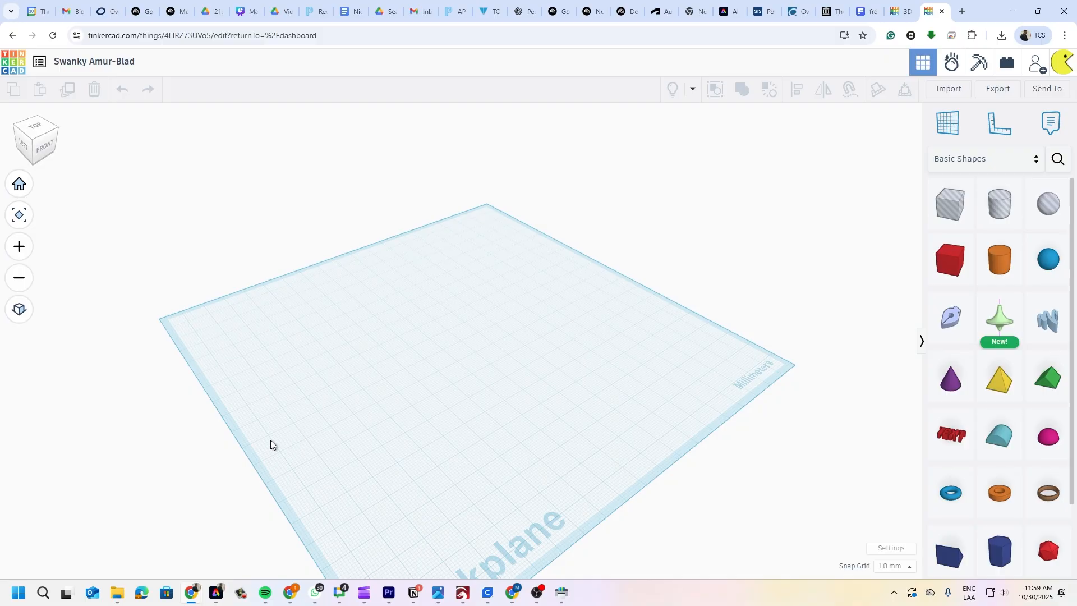
middle_click_drag(353, 401, 396, 356)
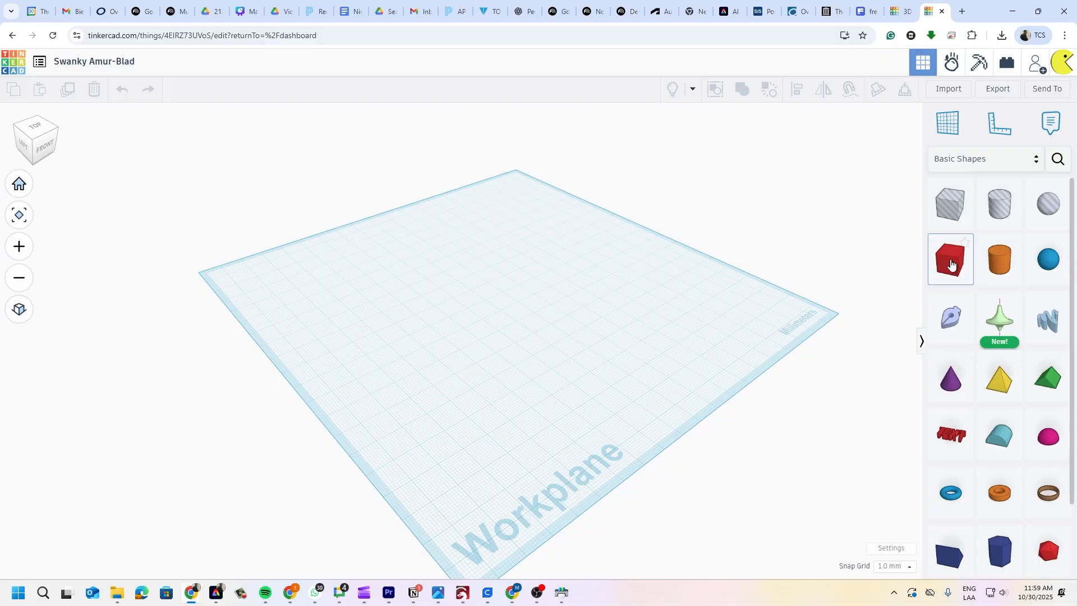
- Drop a Box from Basic Shapes near the workplane centre and deselect it
left_click_drag(951, 264, 510, 313)
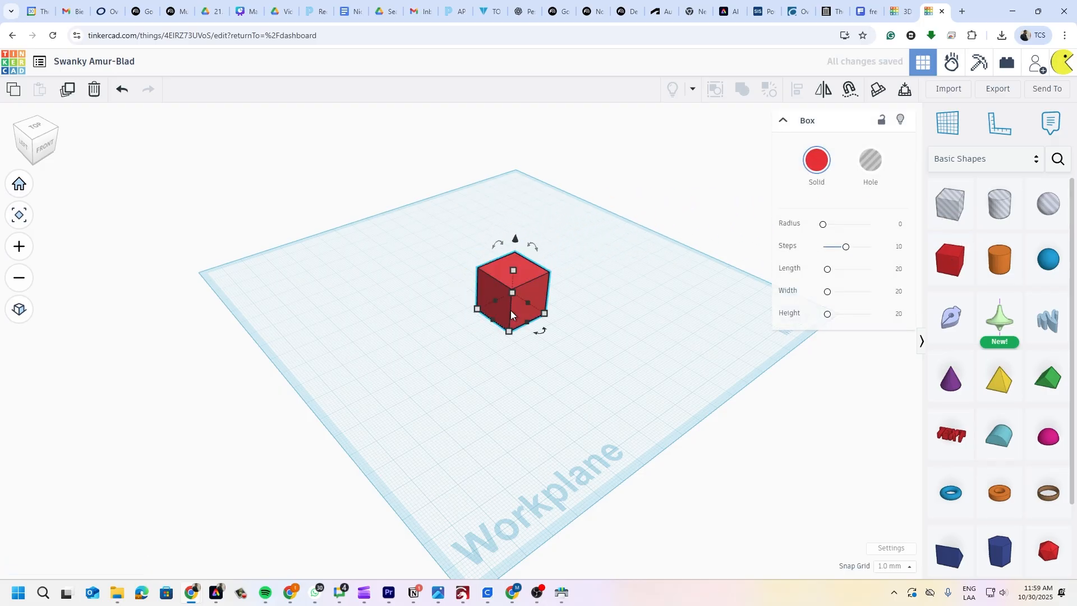
left_click(695, 362)
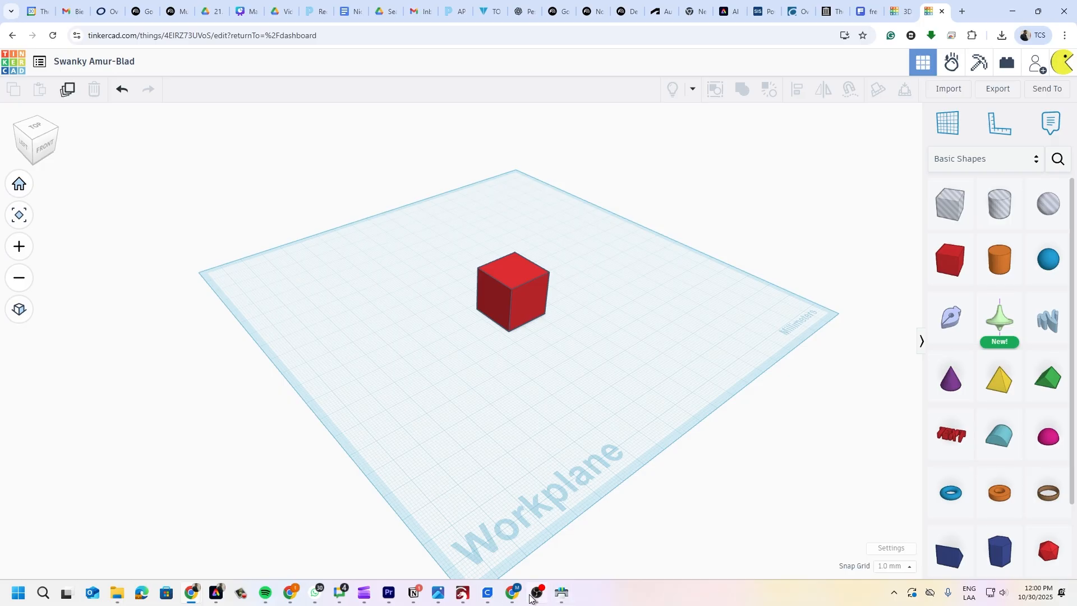
mouse_move(540, 597)
scroll(510, 352, "up", 5)
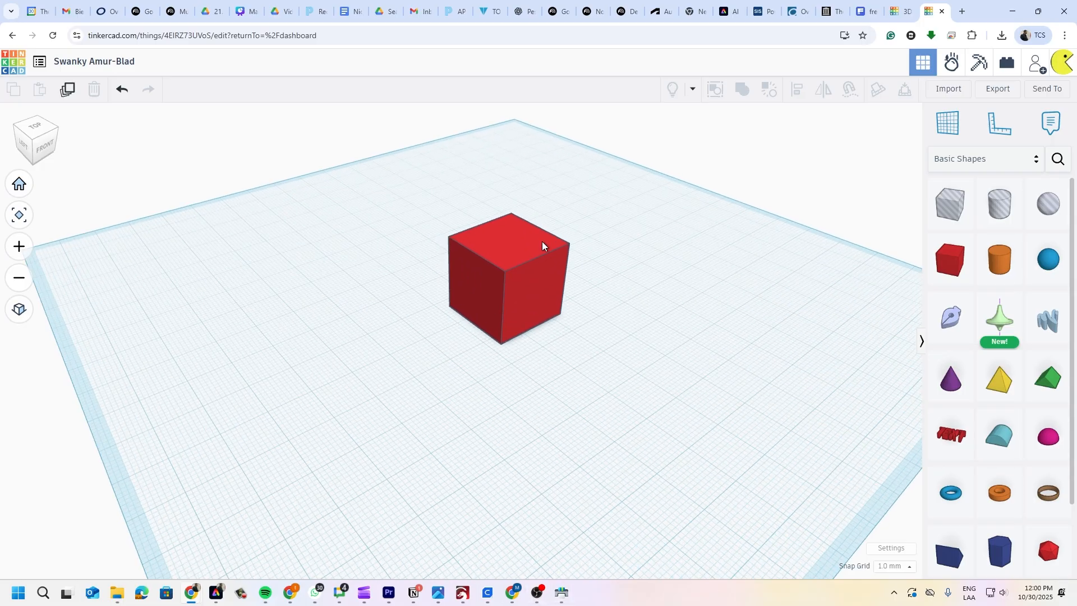
scroll(538, 254, "down", 6)
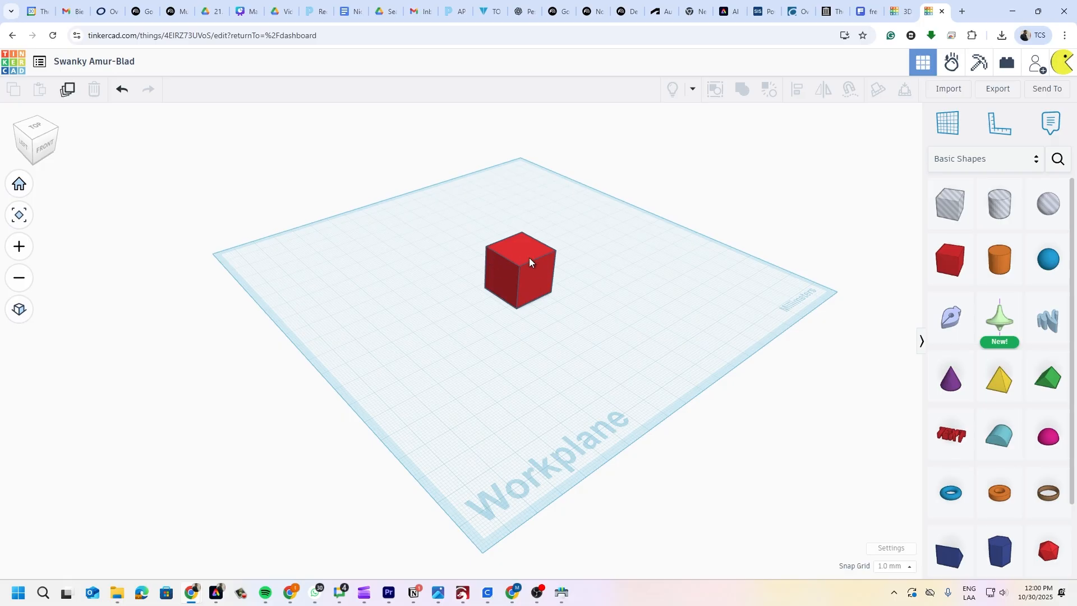
scroll(530, 242, "up", 4)
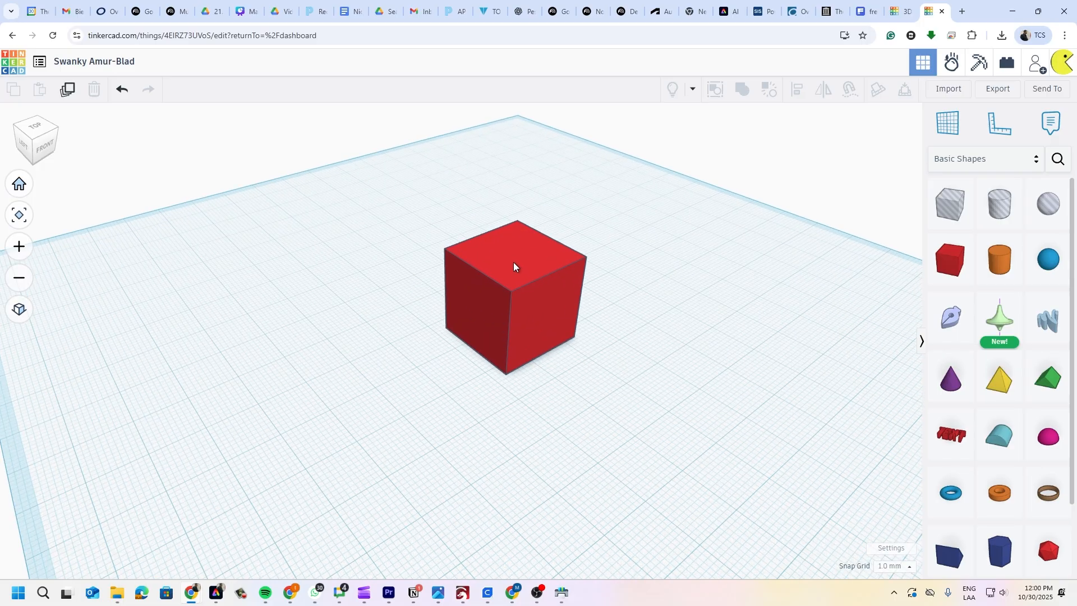
scroll(514, 265, "down", 5)
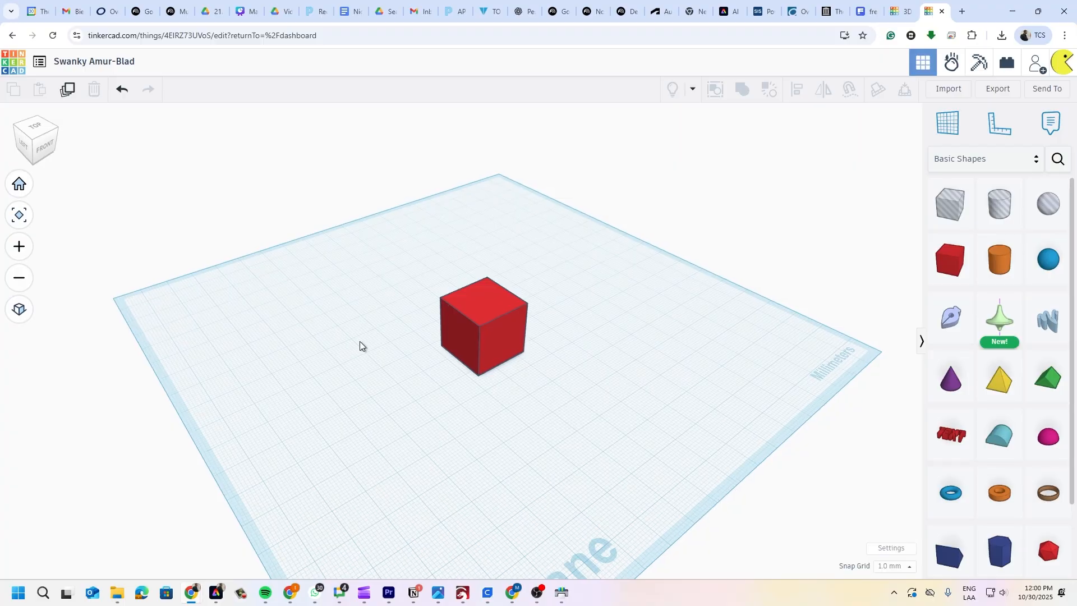
scroll(486, 313, "up", 3)
scroll(487, 298, "down", 3)
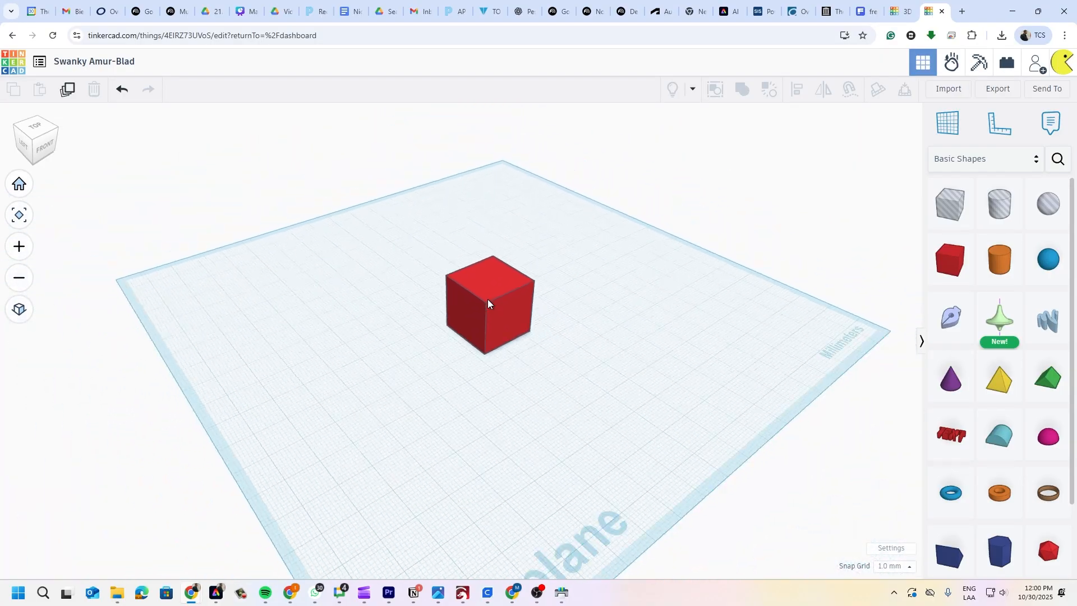
middle_click_drag(487, 351, 507, 314)
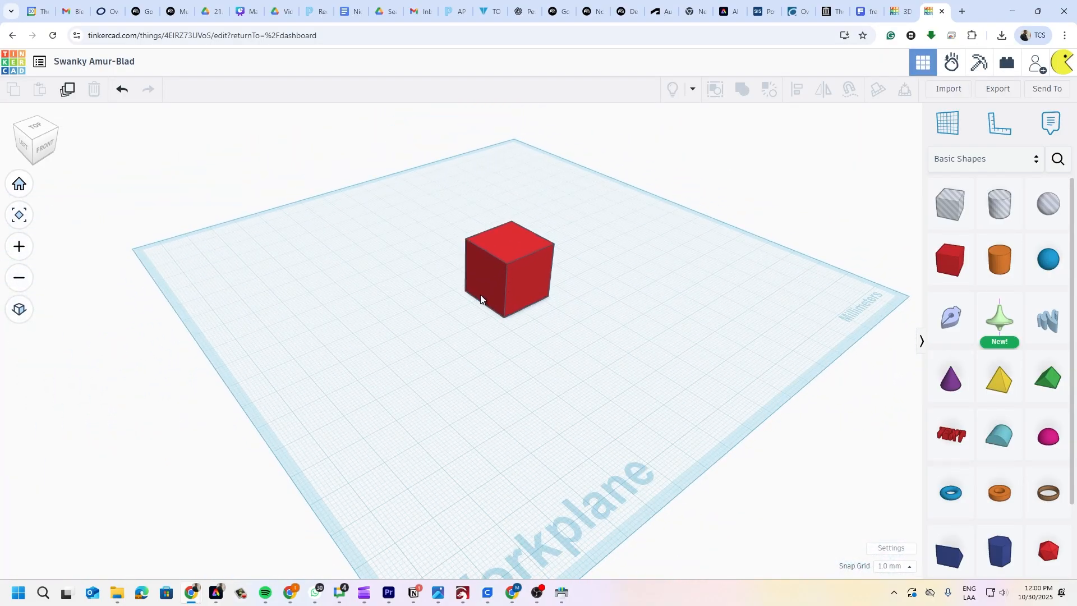
mouse_move(513, 294)
middle_mouse_down()
mouse_move(430, 325)
mouse_move(580, 276)
mouse_move(651, 357)
mouse_move(547, 376)
mouse_move(371, 337)
mouse_move(515, 240)
mouse_move(663, 310)
mouse_move(526, 403)
mouse_move(409, 351)
mouse_move(486, 295)
mouse_move(507, 324)
mouse_move(435, 362)
mouse_move(507, 249)
mouse_move(691, 313)
mouse_move(528, 308)
middle_mouse_up()
scroll(517, 298, "up", 4)
scroll(517, 299, "down", 3)
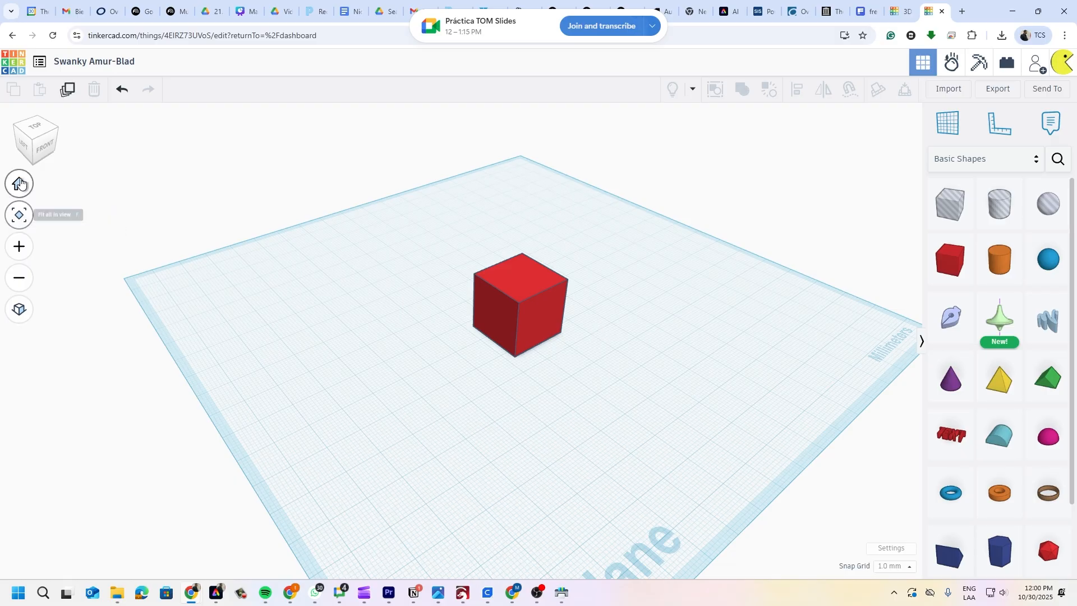
left_click(16, 218)
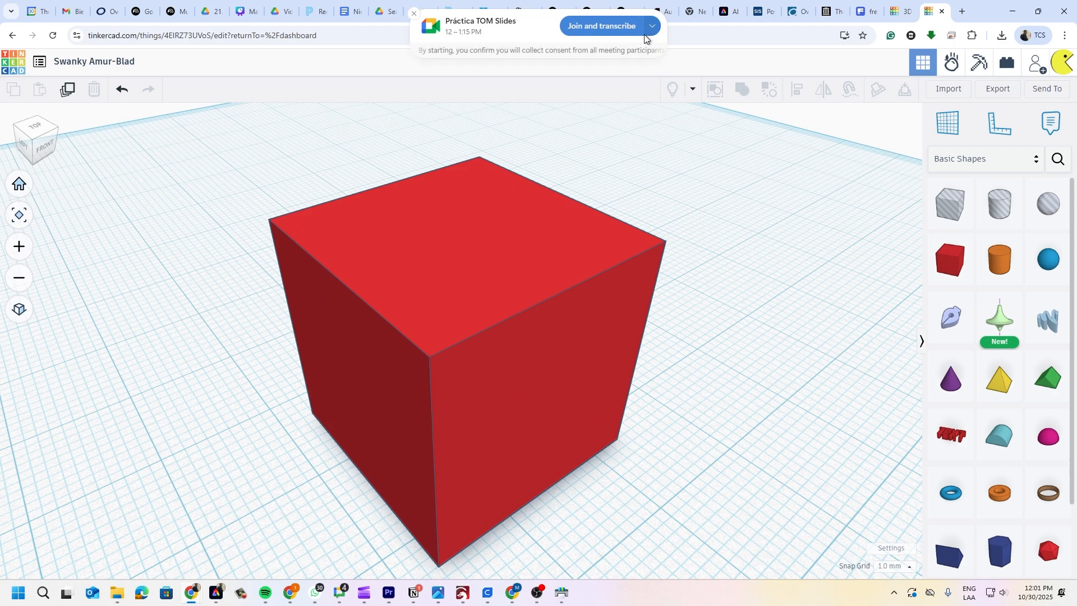
scroll(375, 406, "down", 5)
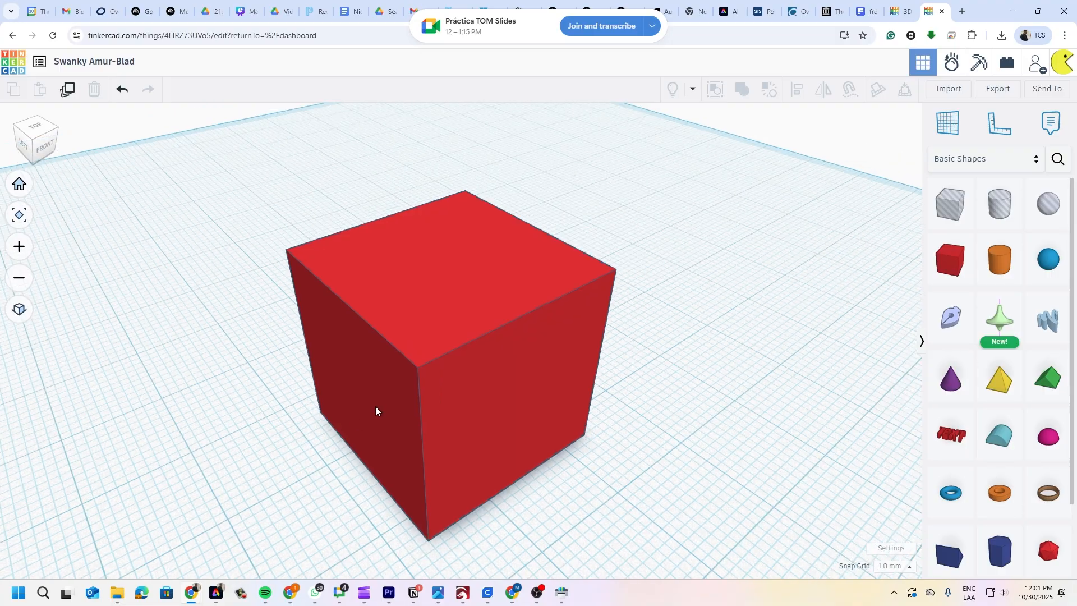
middle_click_drag(374, 406, 496, 371)
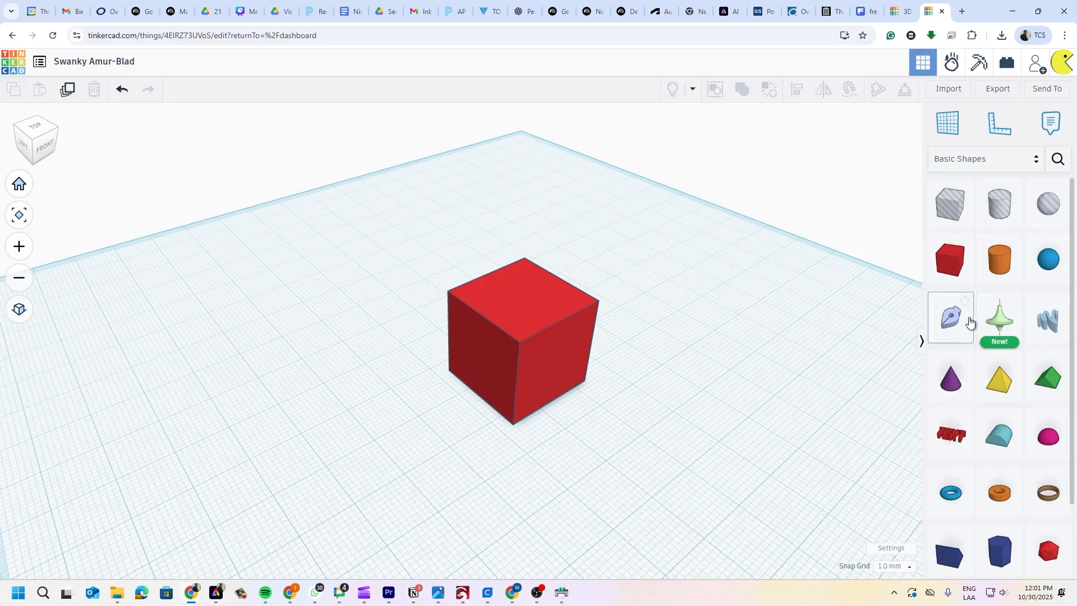
scroll(990, 401, "down", 3)
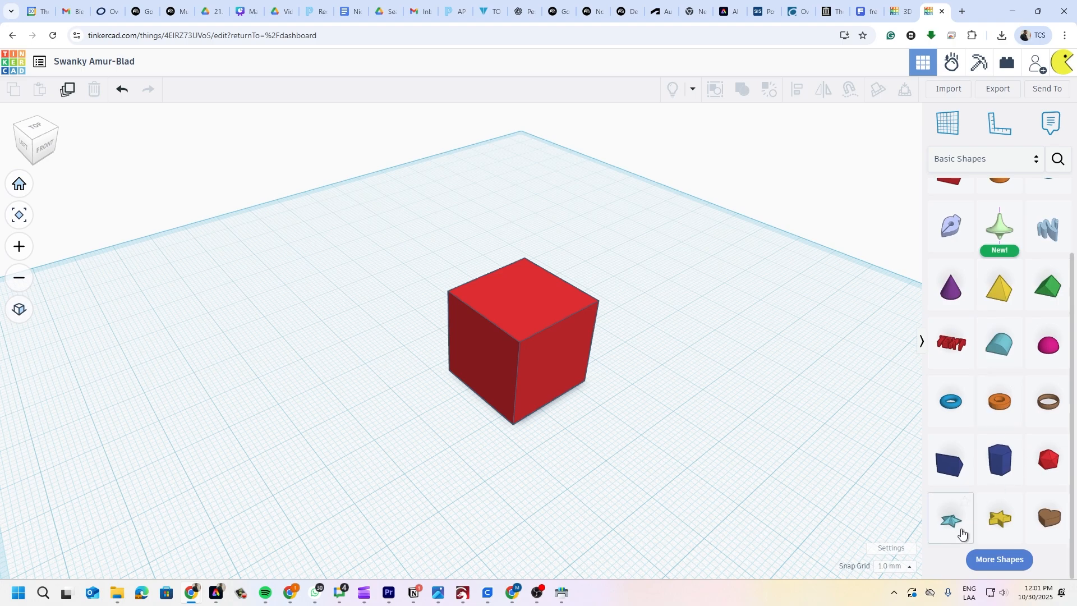
left_click(1008, 563)
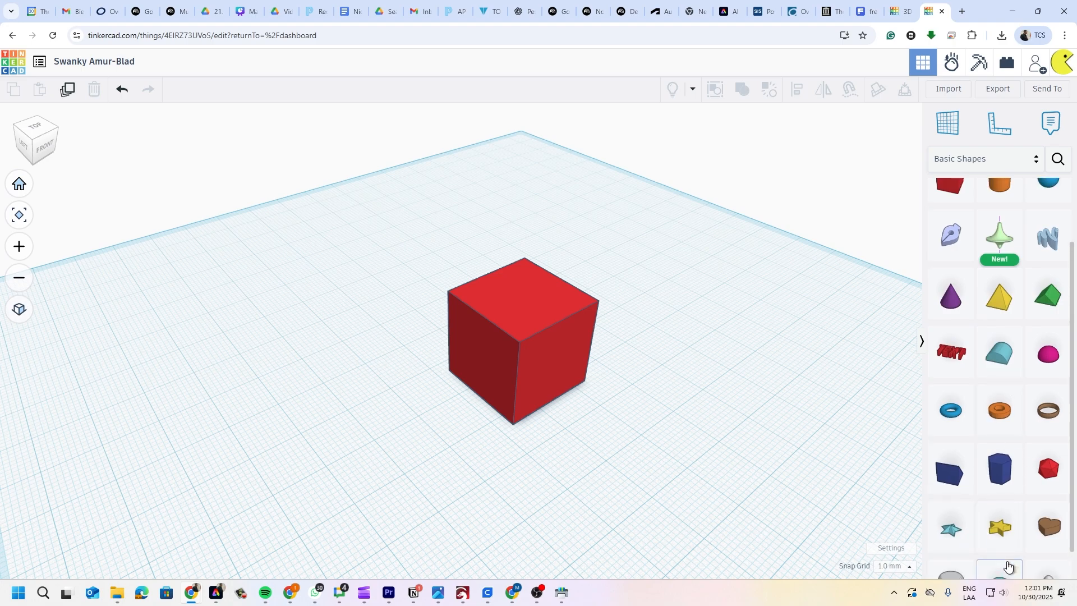
scroll(998, 314, "up", 3)
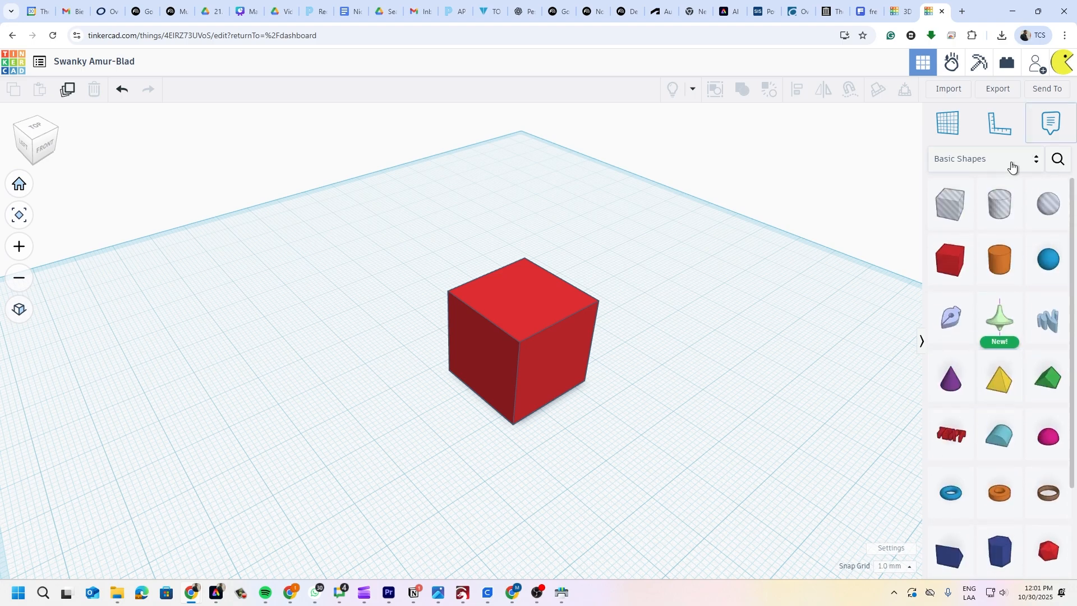
left_click(1037, 160)
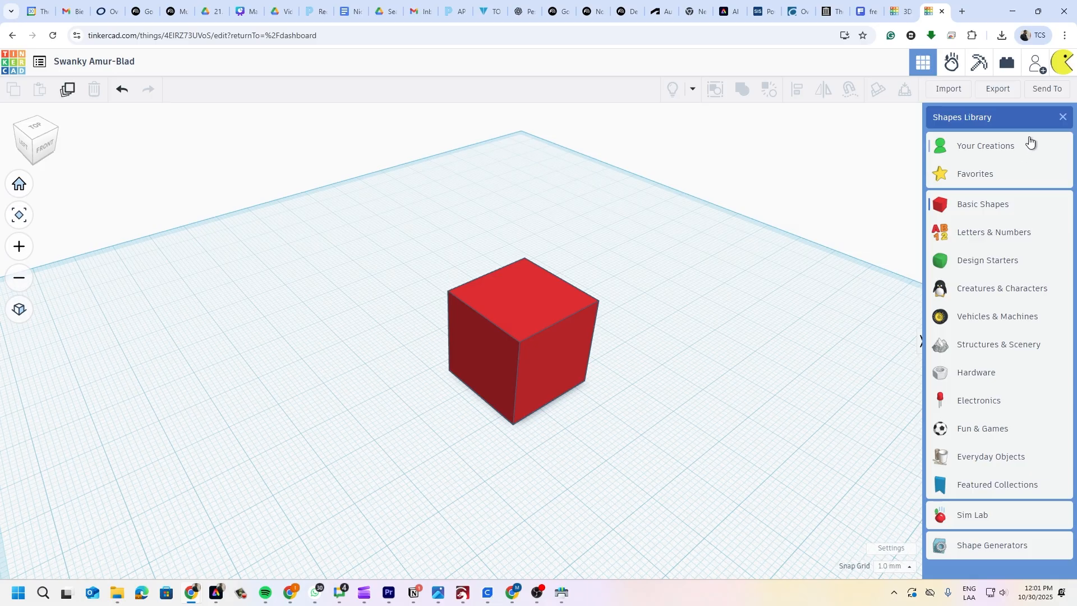
left_click(1064, 118)
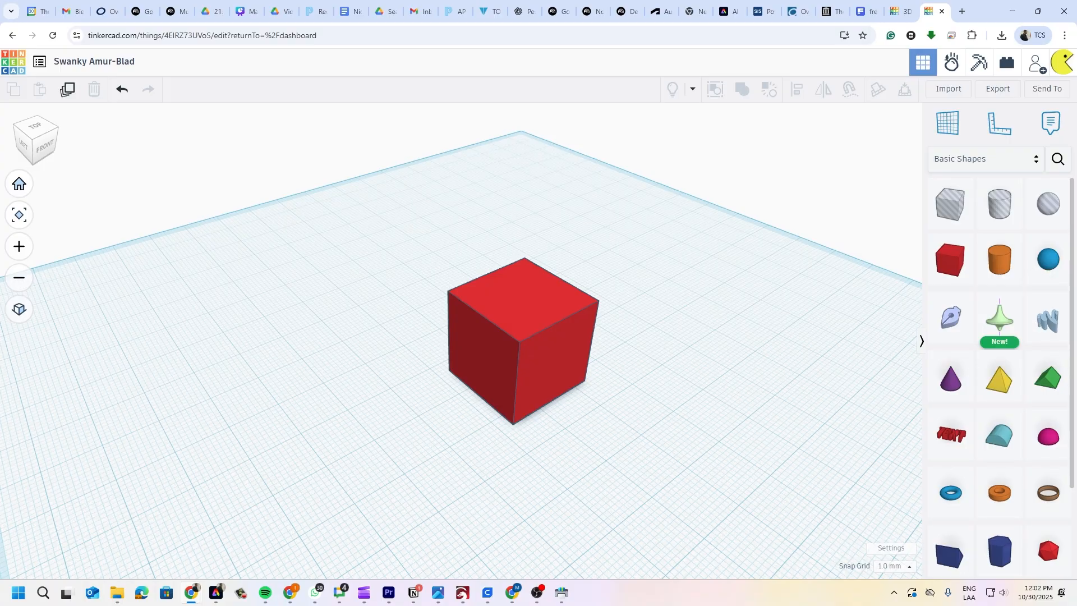
- Select the red cube and bring up its Solid colour palette
left_click(526, 352)
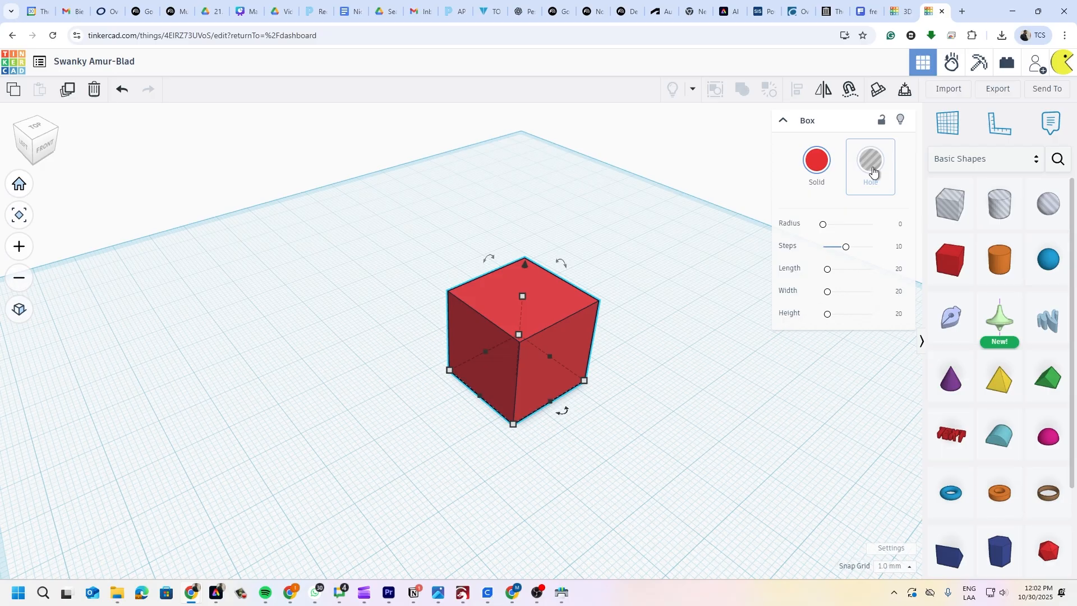
left_click(814, 176)
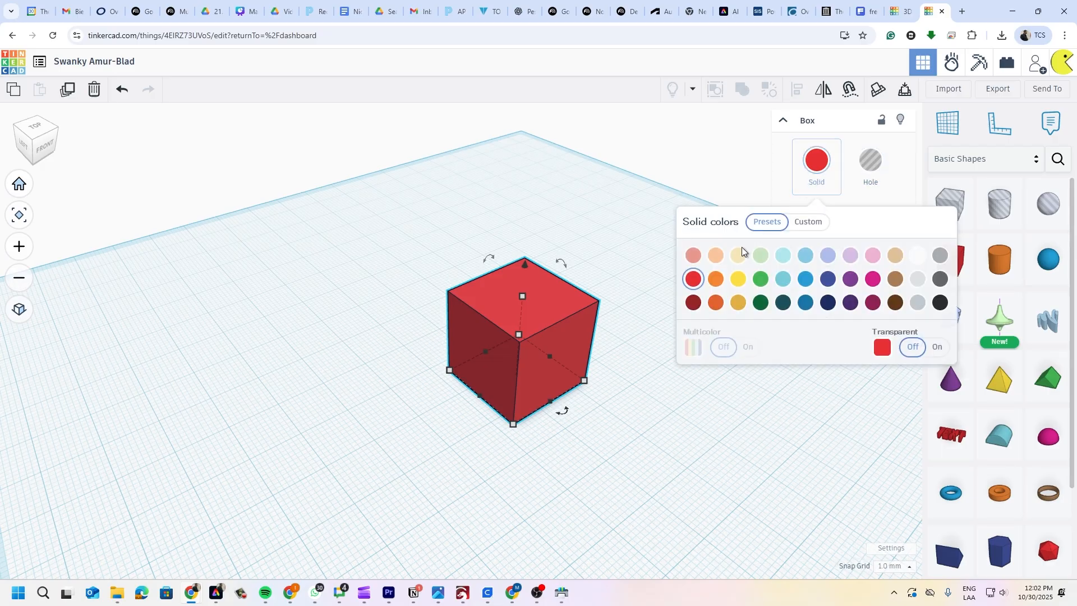
- Recolour the cube dark blue, keeping it opaque and solid after trying Transparent and Hole
left_click(828, 279)
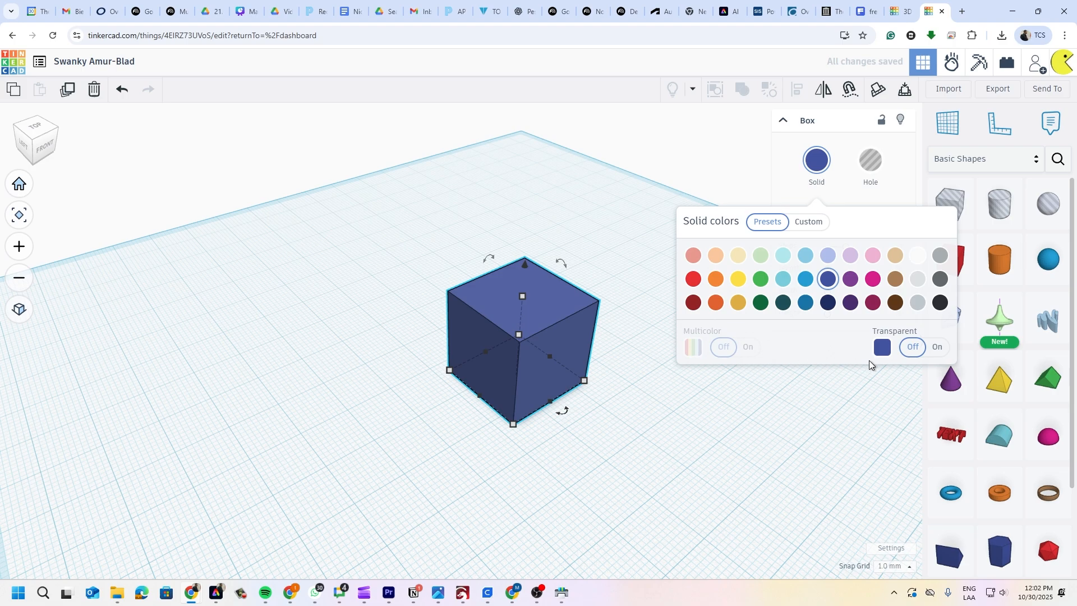
left_click(936, 347)
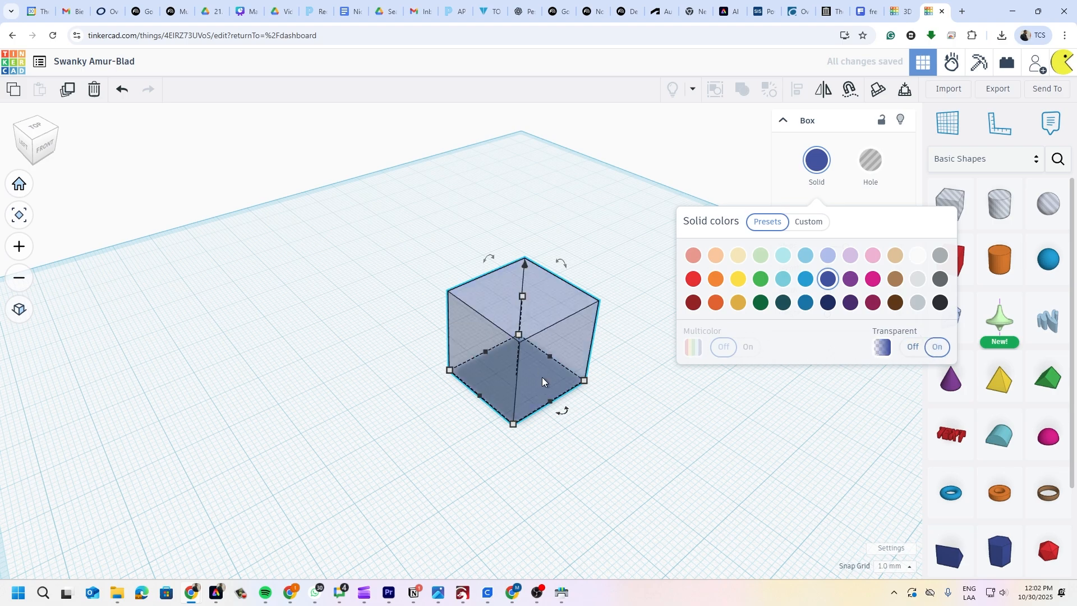
left_click(935, 348)
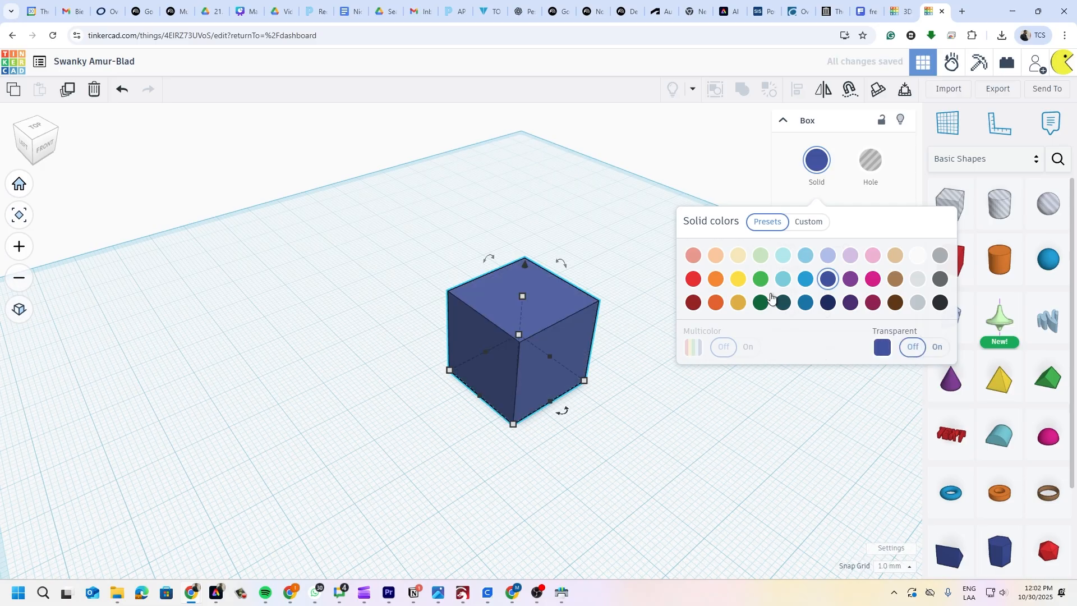
left_click(887, 179)
left_click(817, 162)
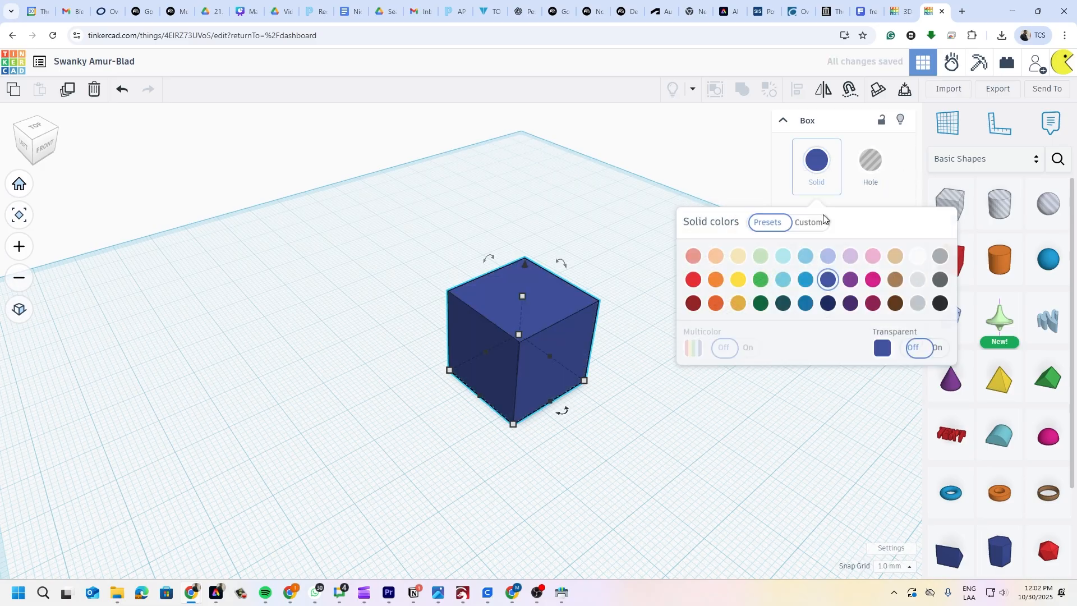
left_click(902, 187)
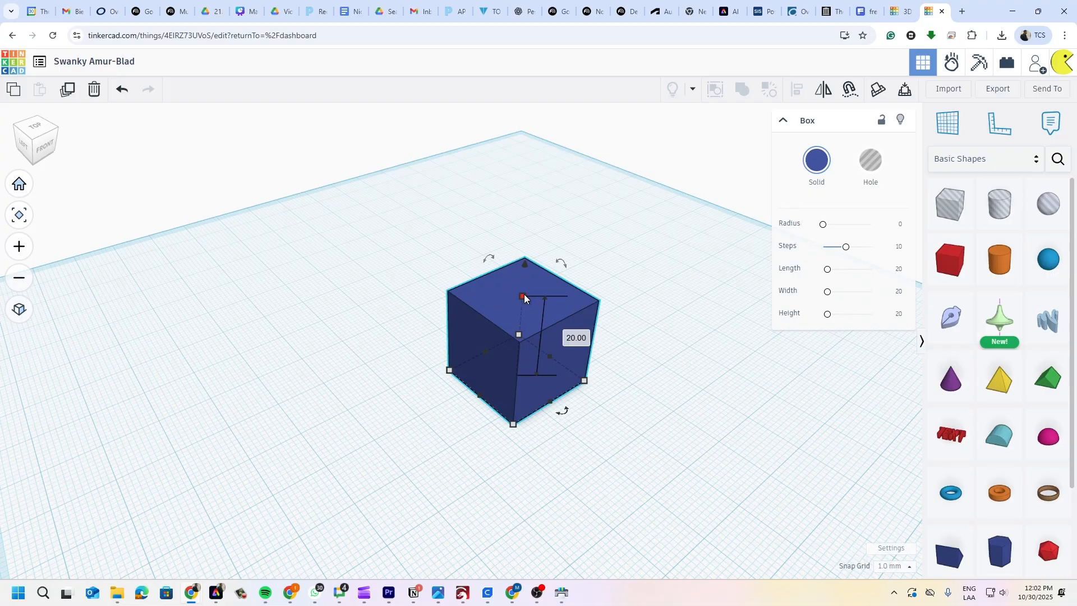
- Set the box height to 50 mm, then width and length to 25 mm
left_click(579, 341)
type("50")
key("Return")
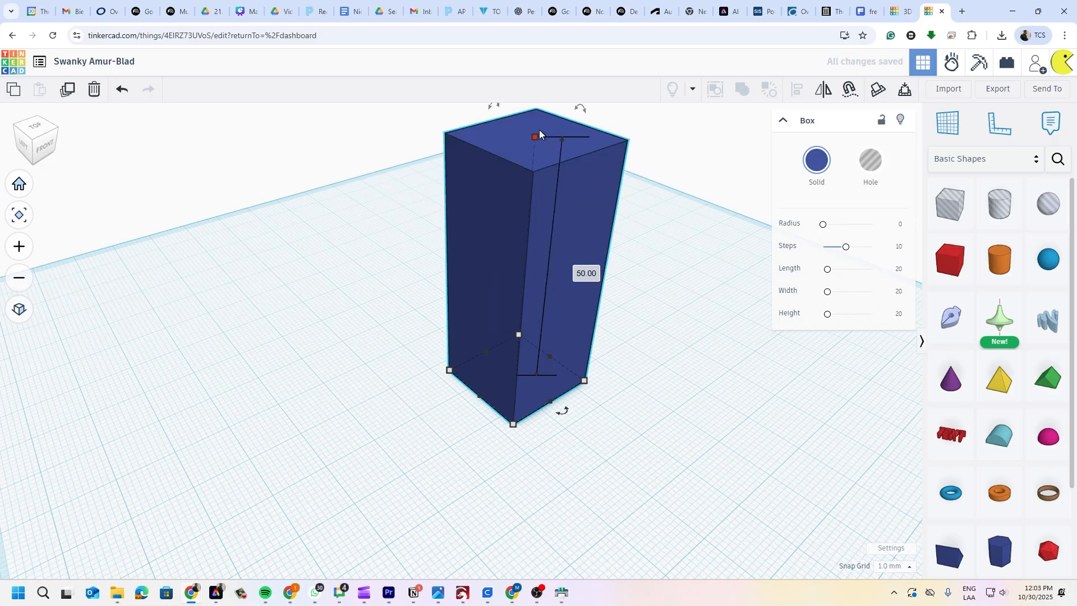
mouse_move(550, 401)
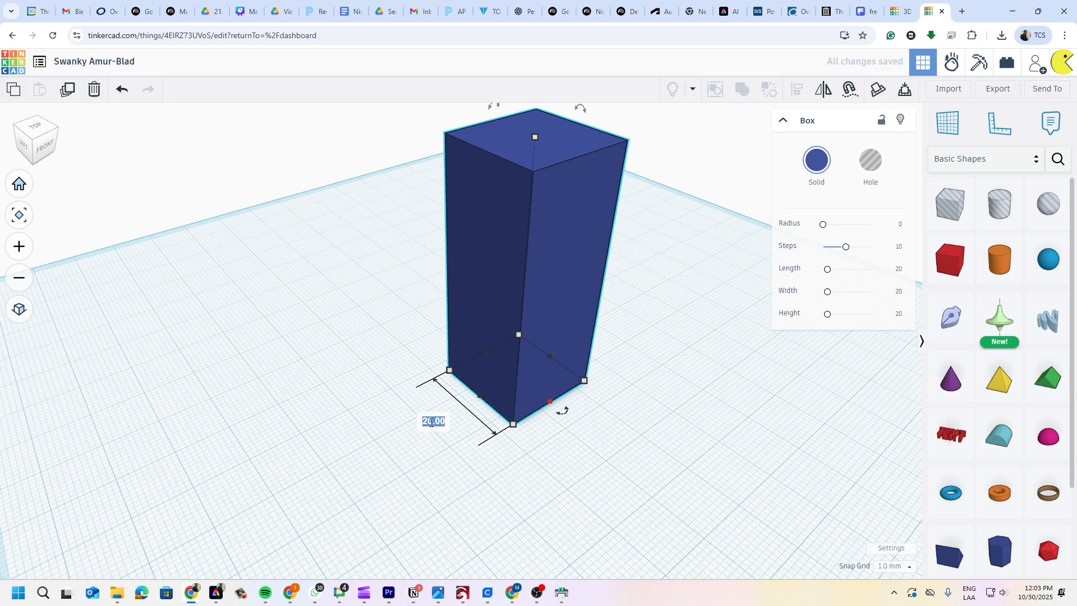
type("25")
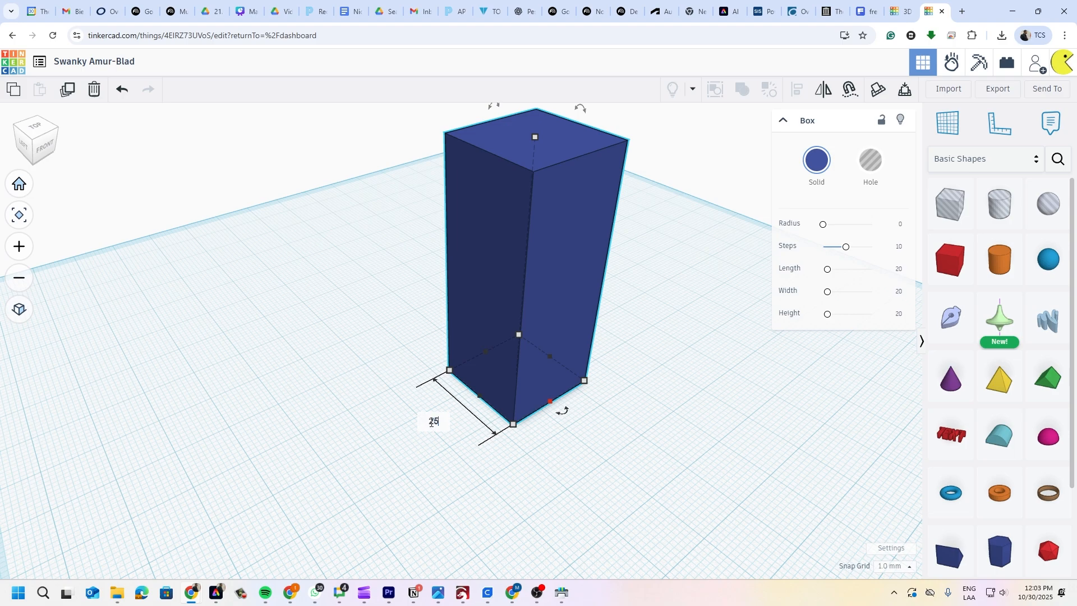
key("Return")
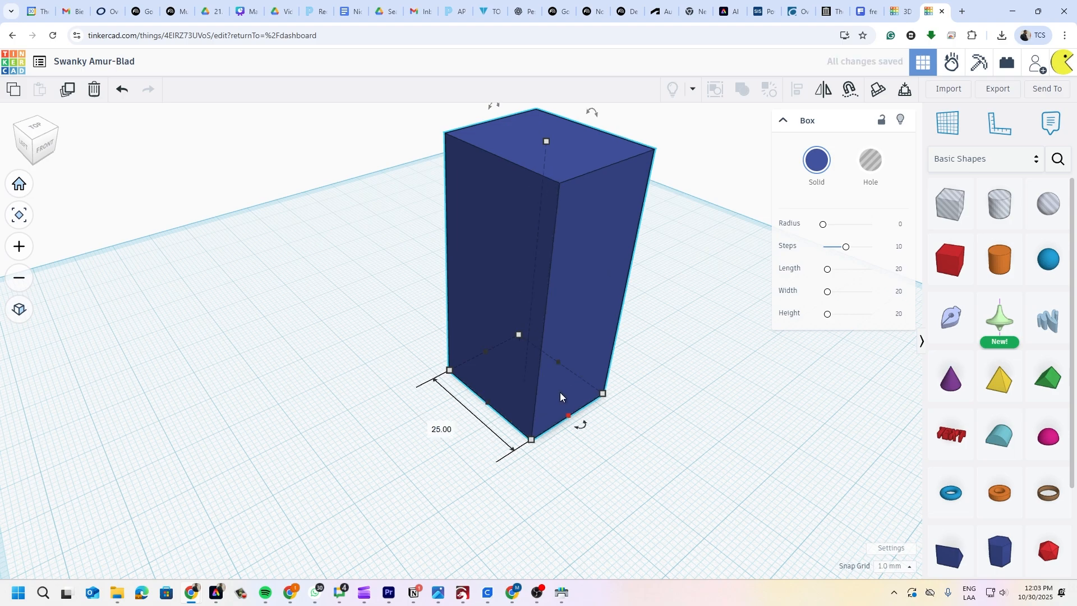
left_click(561, 362)
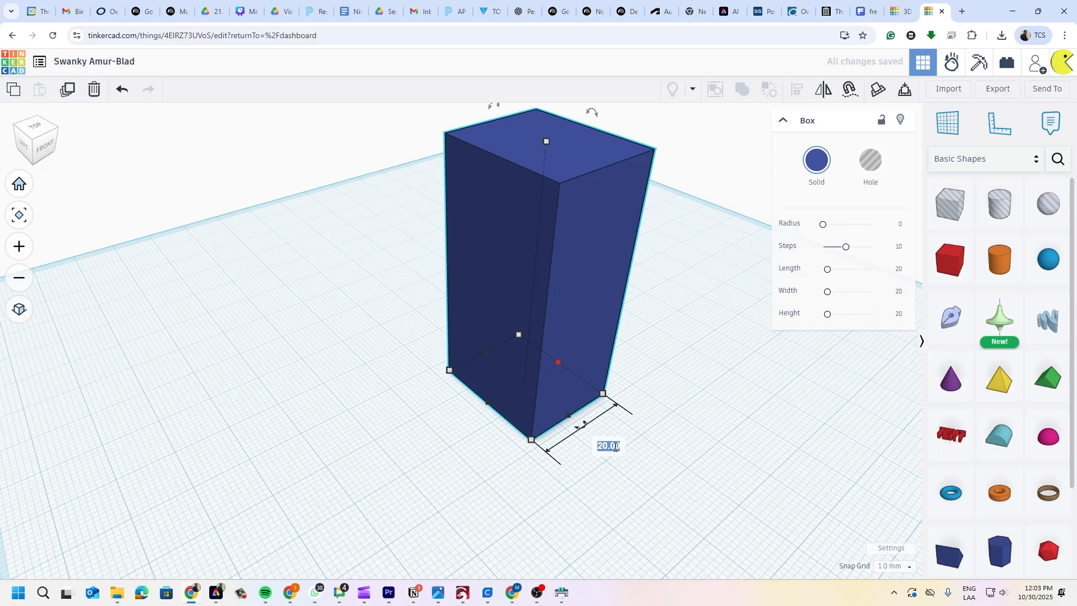
type("25")
key("Return")
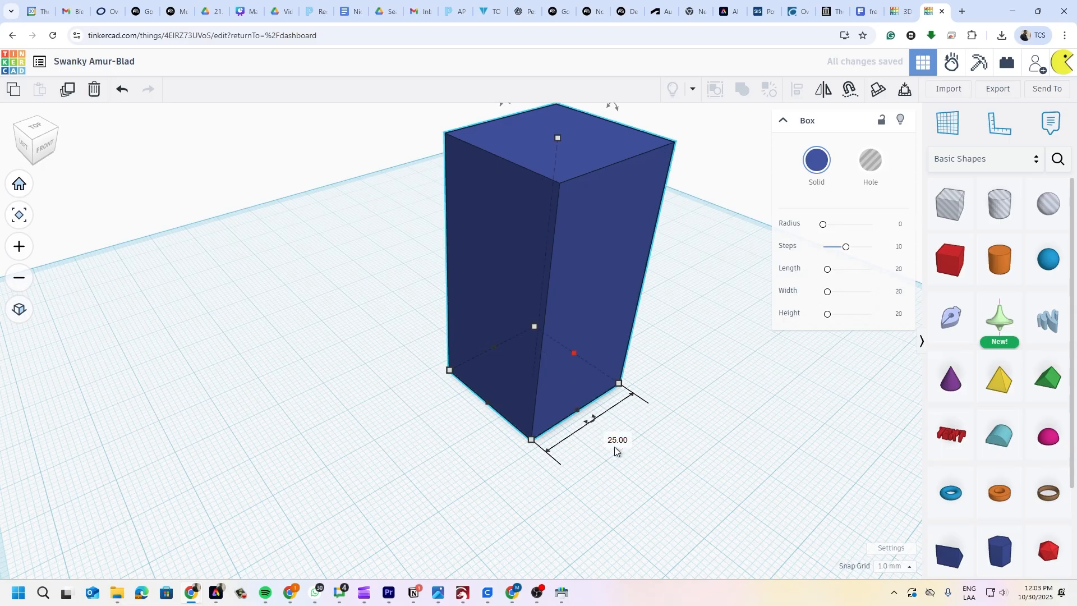
- Drag the top handle down to flatten the box to 3 mm thick
middle_click_drag(665, 313, 648, 352)
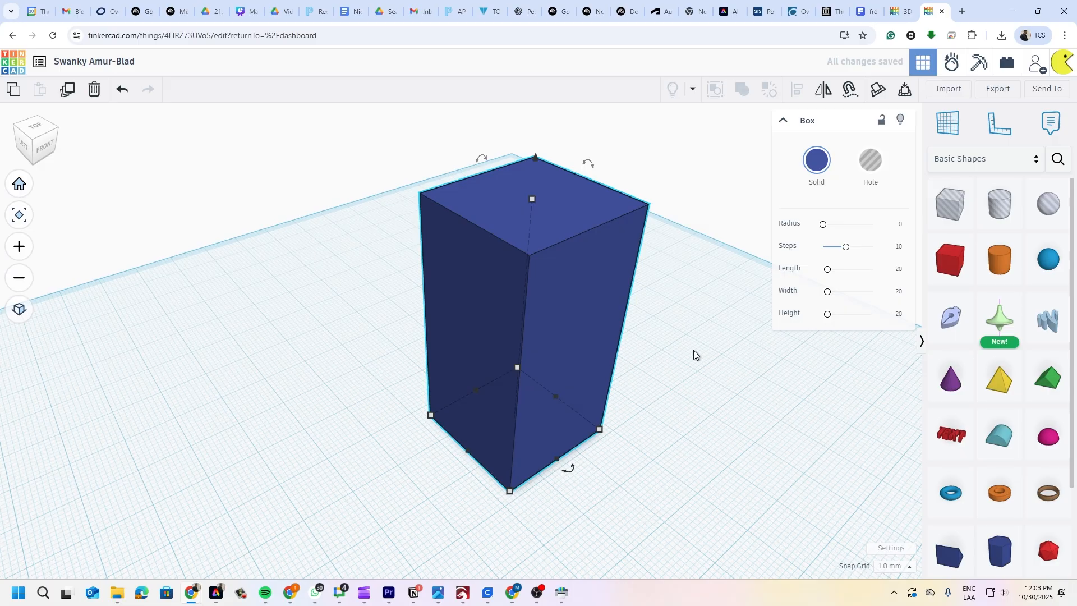
mouse_move(533, 200)
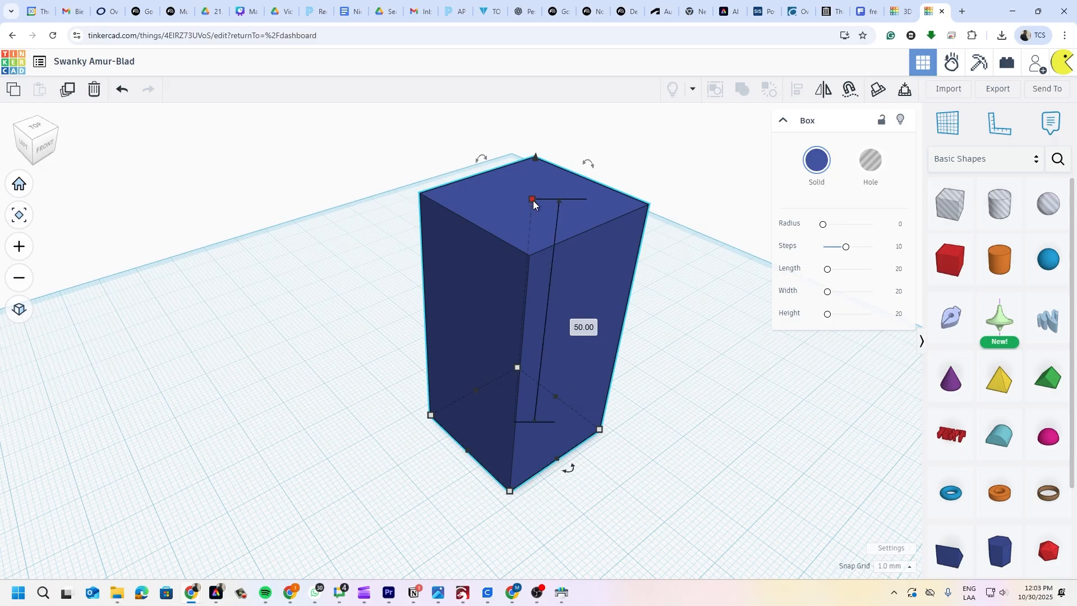
left_click_drag(533, 200, 525, 412)
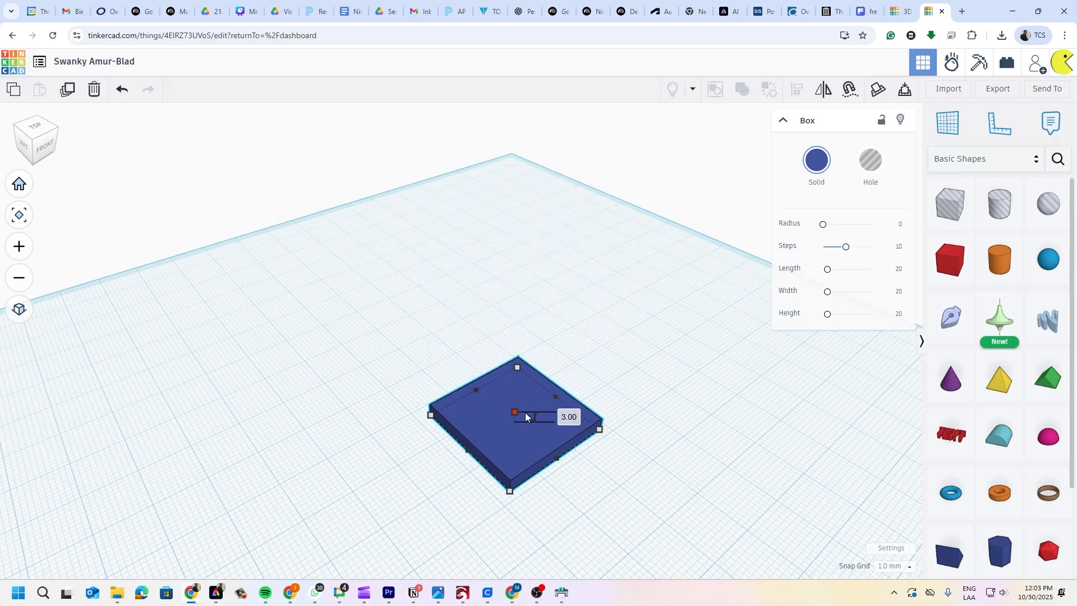
left_click(671, 348)
- Select the flat blue slab so its Box properties show it as Solid
scroll(516, 490, "up", 5)
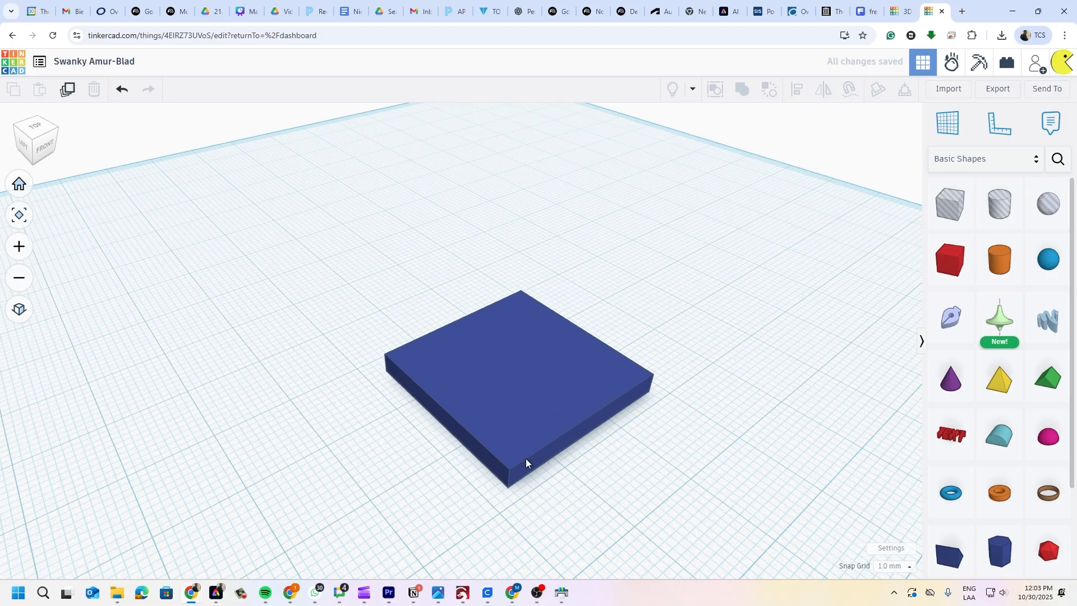
scroll(481, 341, "up", 4)
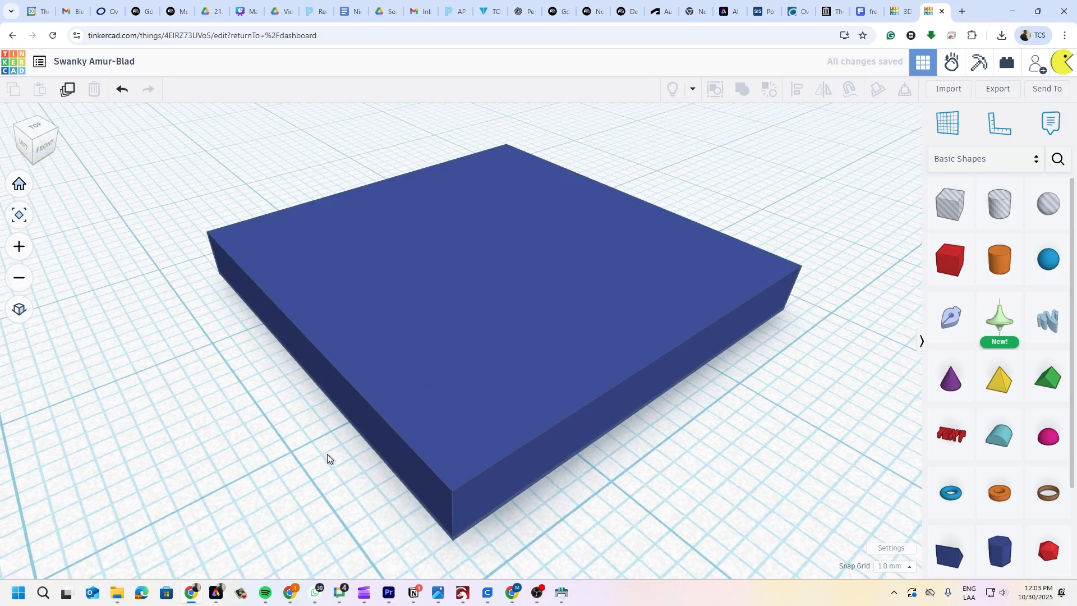
scroll(481, 412, "down", 5)
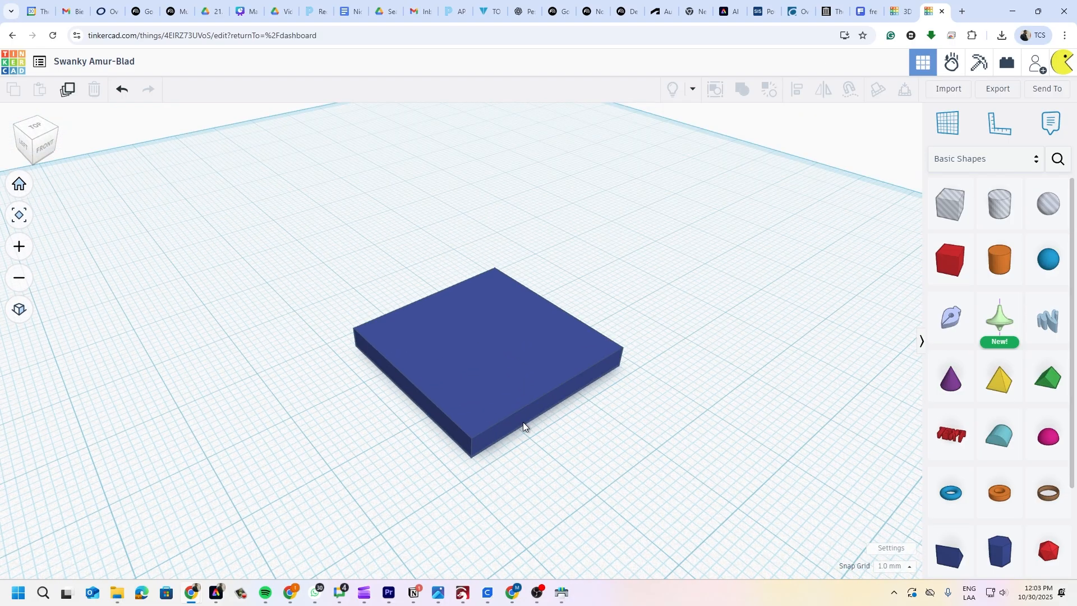
left_click(514, 389)
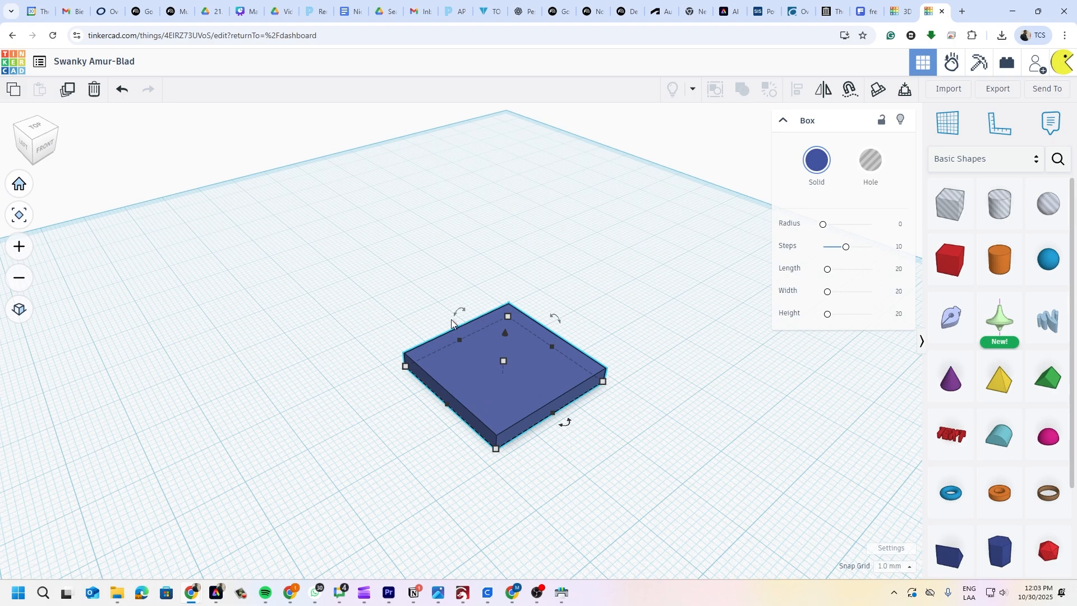
mouse_move(457, 337)
left_click(537, 592)
left_click(1064, 473)
middle_click_drag(612, 331, 598, 326)
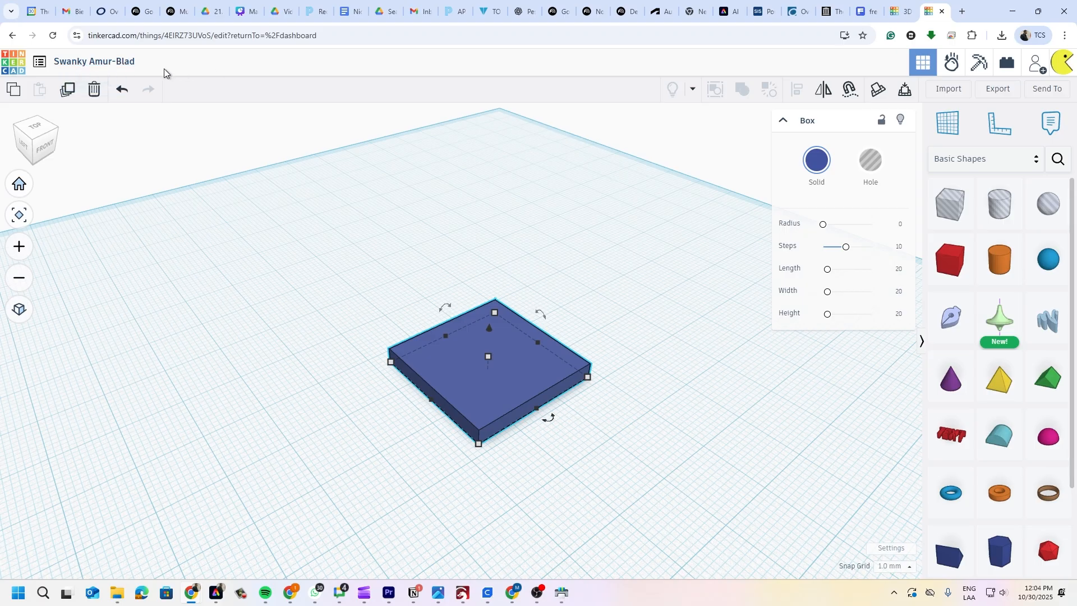
- Rename the design from 'Swanky Amur-Blad' to 'Skill Drive Chassis', correcting the 'Drvie' typo
left_click(118, 62)
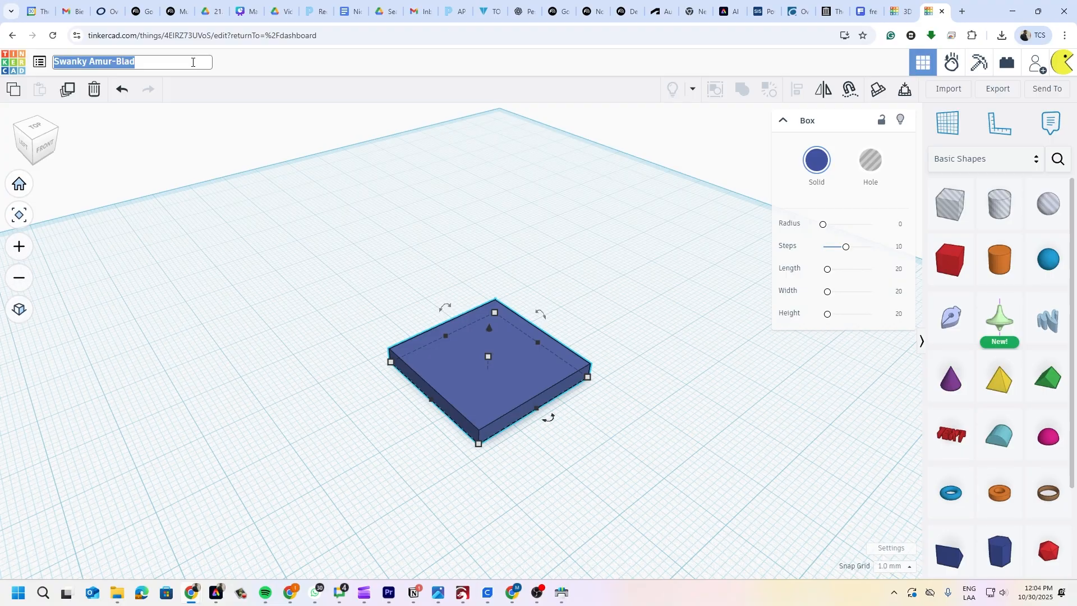
type("Skill ")
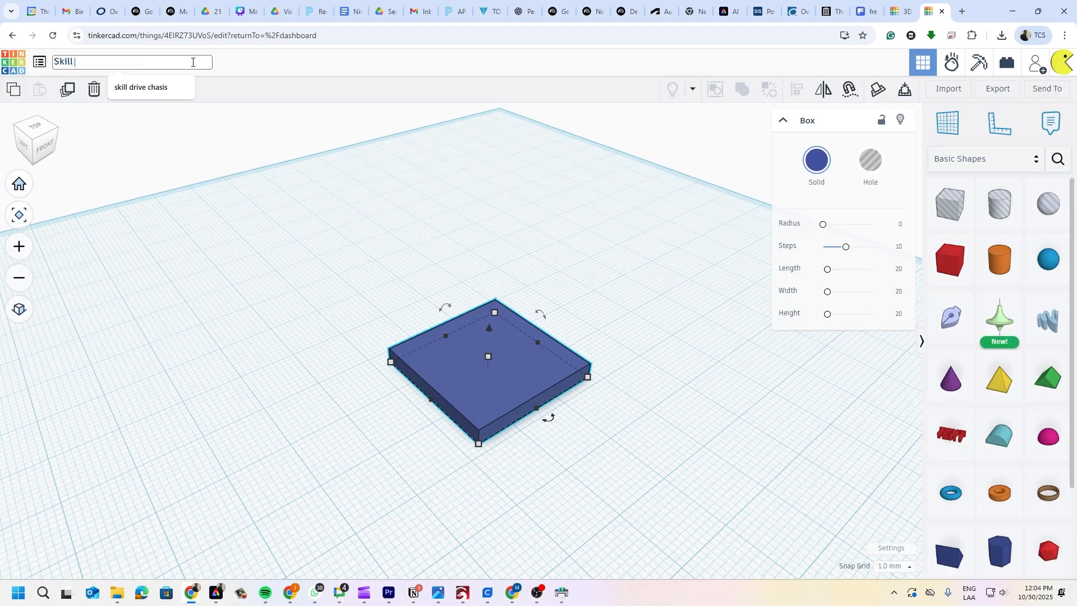
type("Drive Chassis")
key("Return")
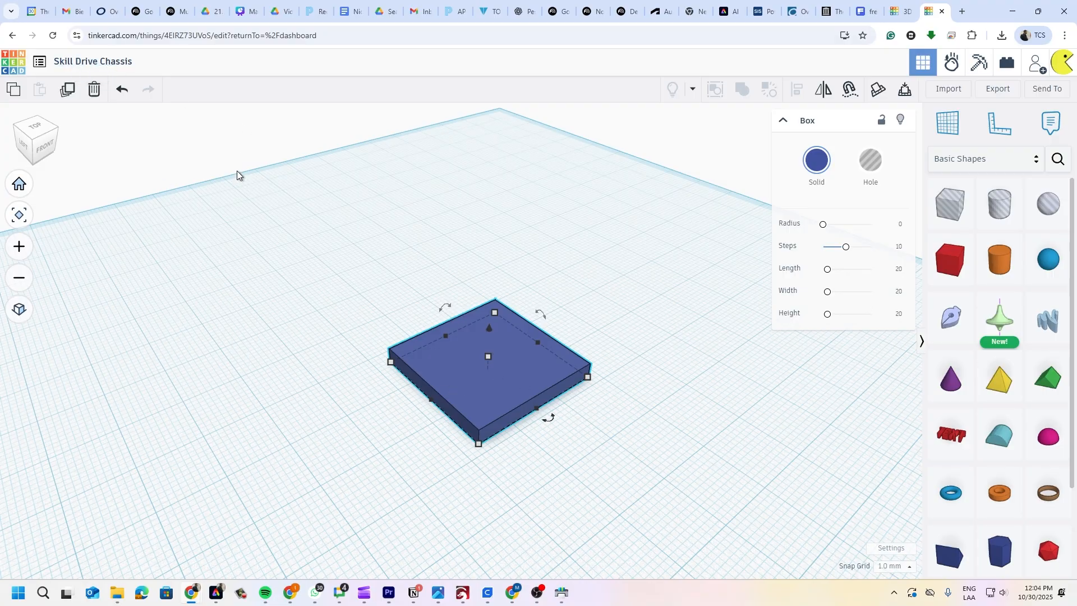
- Select the blue slab, zoom out, and reset to the Home view with the slab centred
left_click(227, 156)
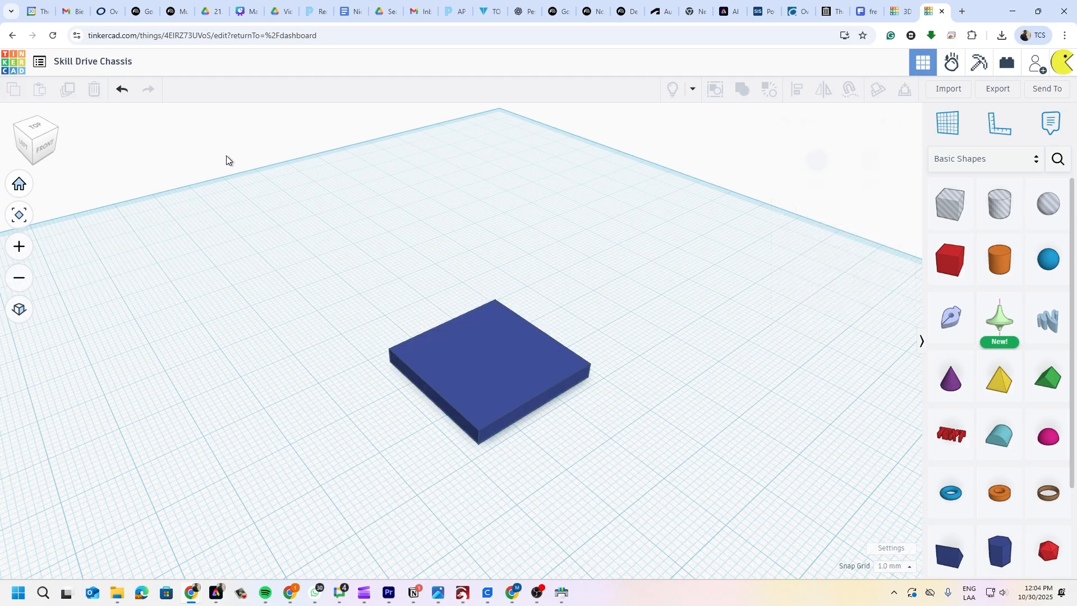
left_click(484, 362)
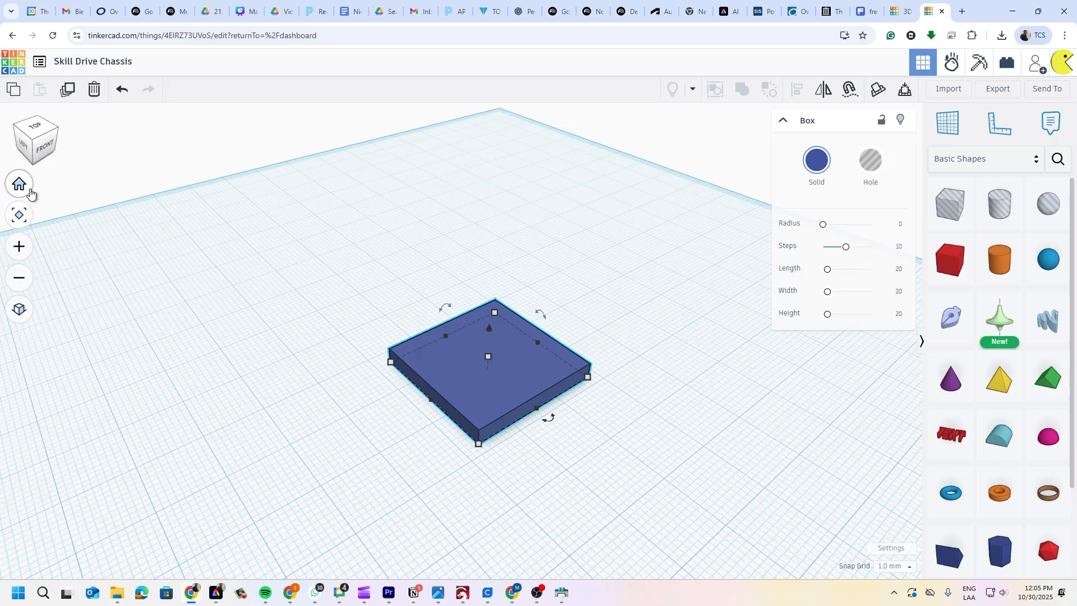
scroll(506, 348, "up", 3)
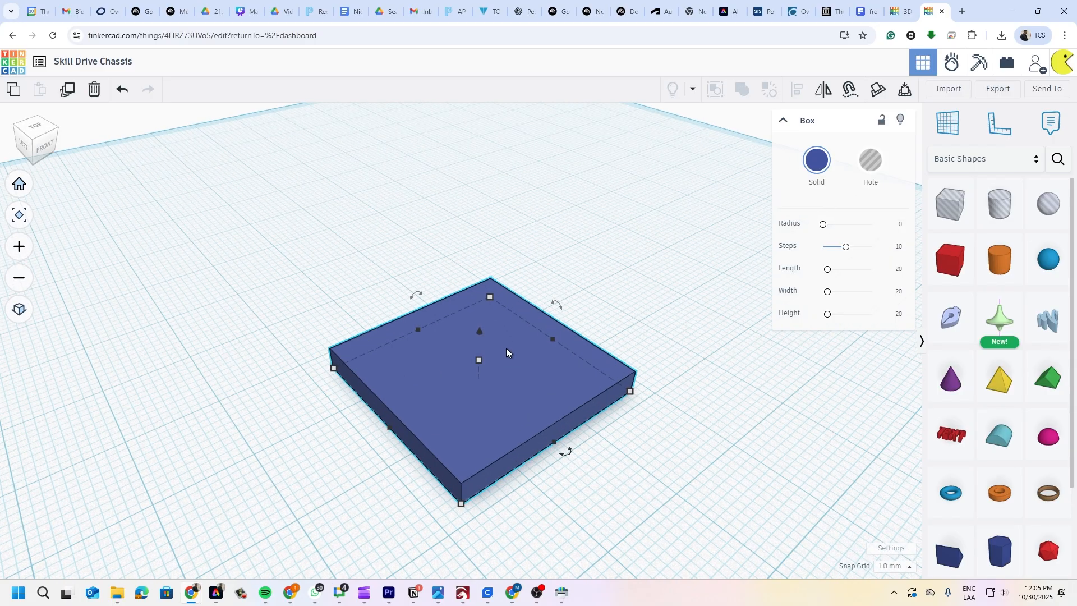
scroll(509, 348, "down", 6)
scroll(510, 347, "down", 8)
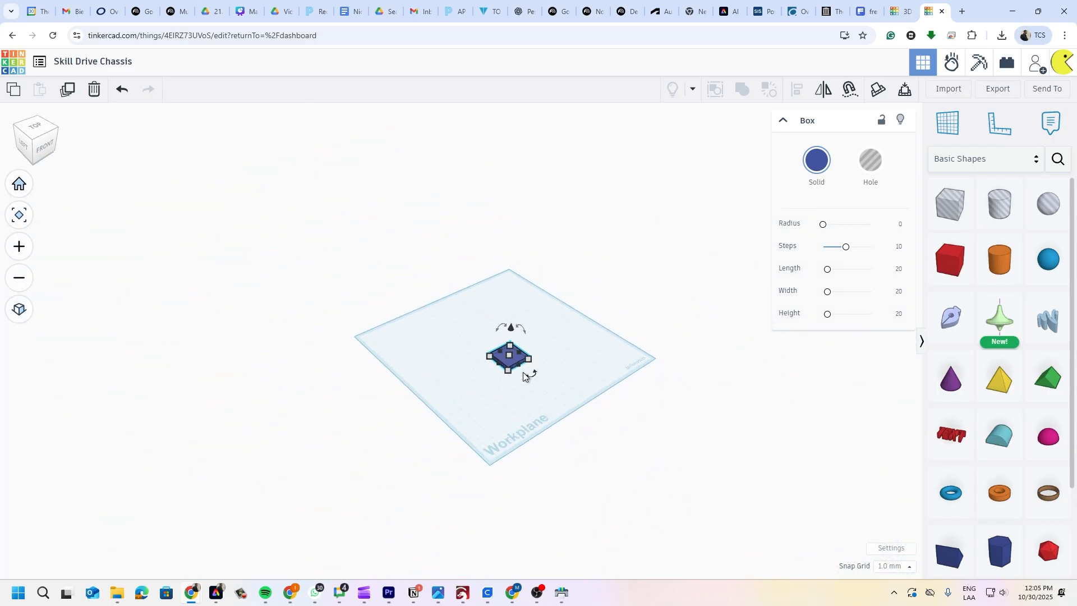
scroll(529, 382, "down", 5)
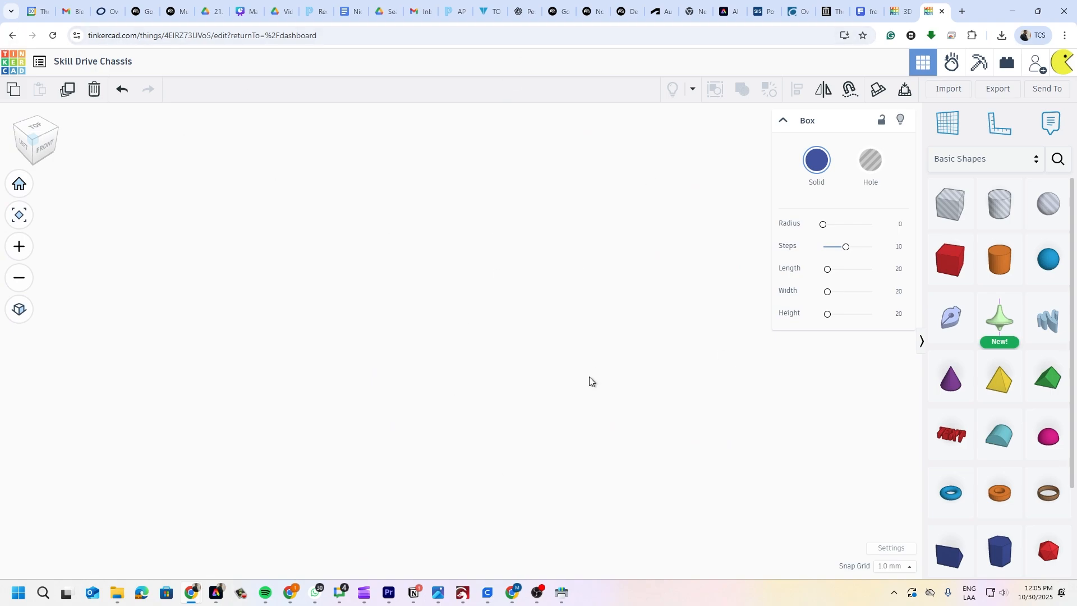
left_click(19, 183)
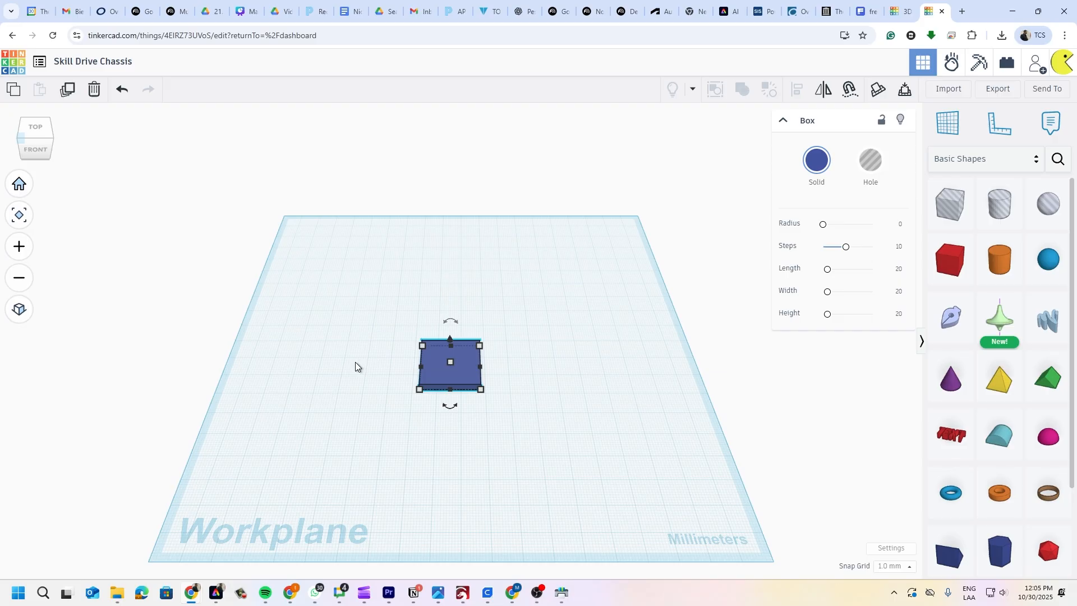
- Try the zoom in/out and orthographic/perspective view buttons, ending back in perspective
left_click(19, 246)
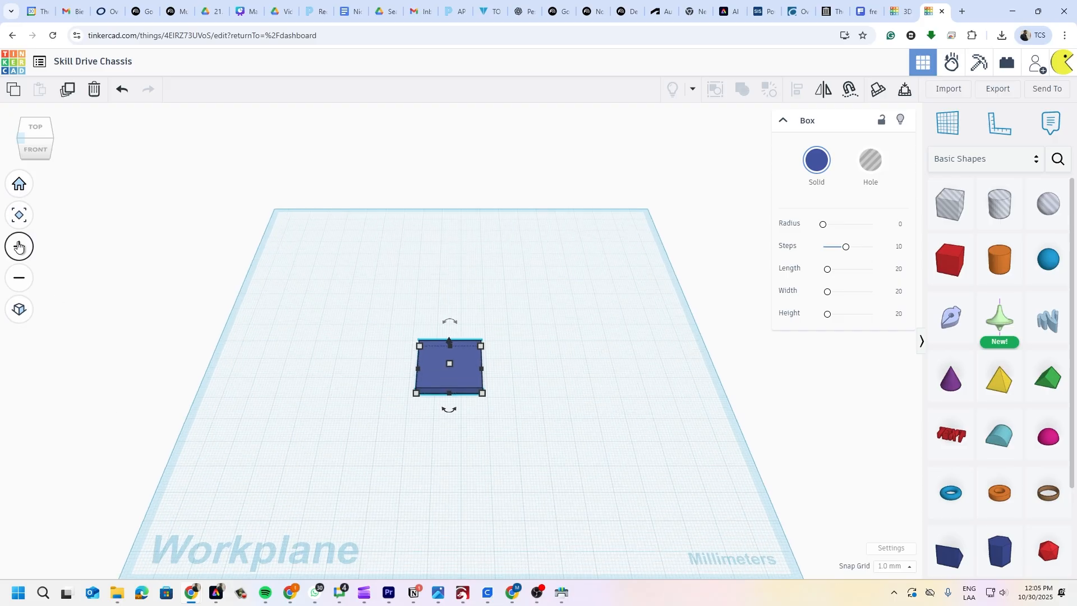
left_click(19, 278)
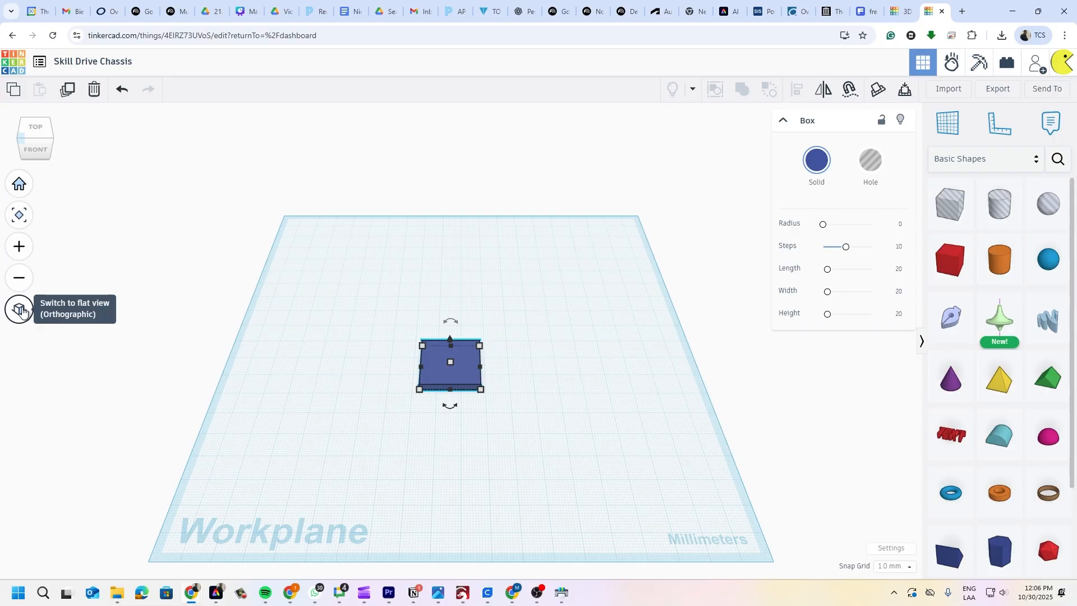
left_click(21, 312)
left_click(18, 314)
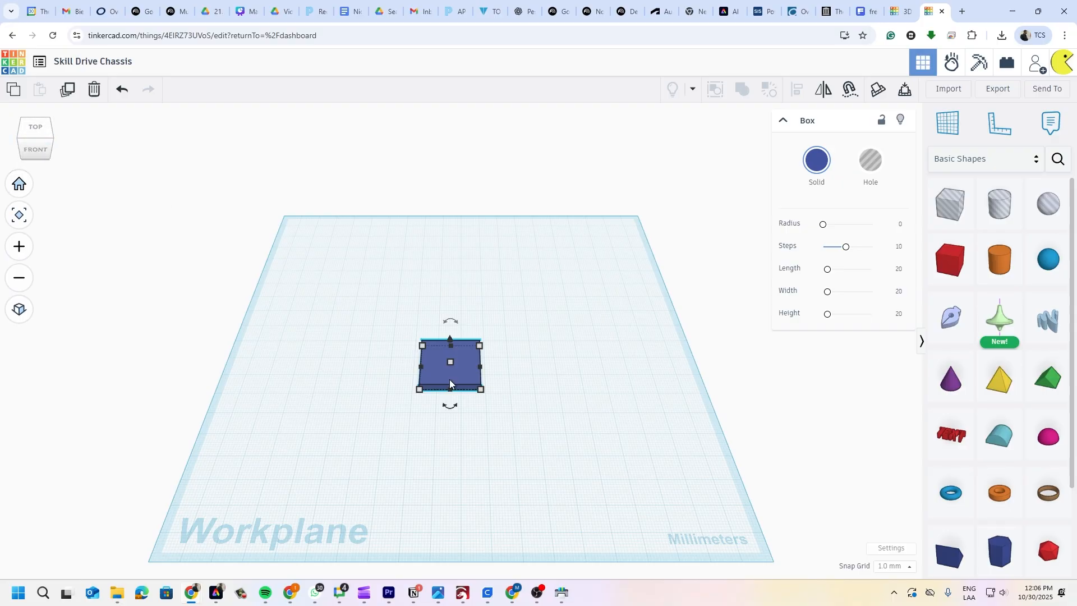
- View the slab straight down from TOP, zoomed in, in orthographic projection
left_click(37, 128)
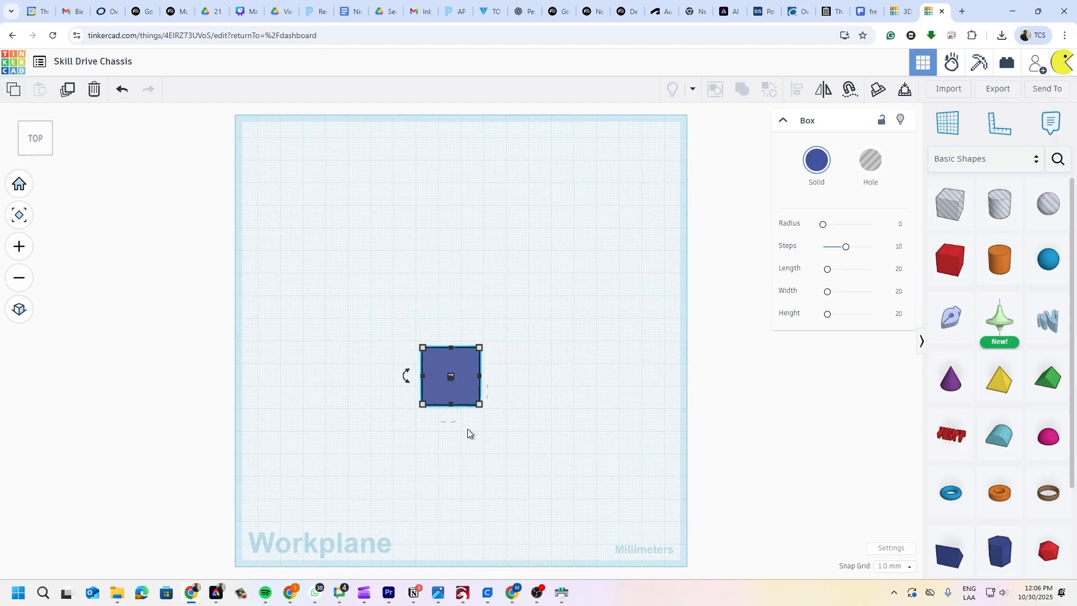
scroll(448, 412, "up", 1)
scroll(457, 377, "down", 2)
scroll(457, 377, "up", 3)
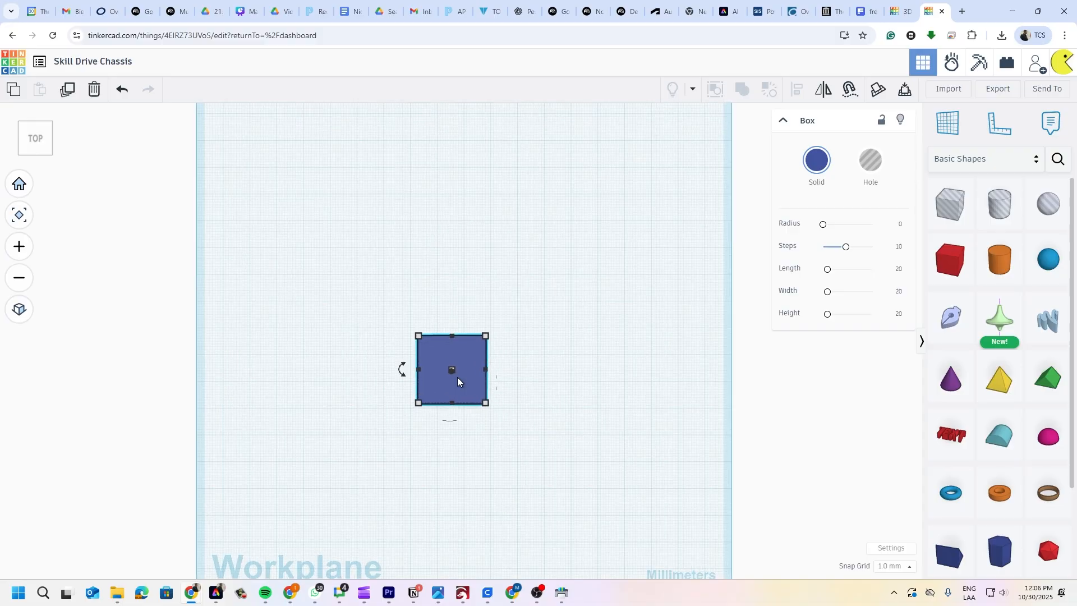
scroll(458, 382, "up", 3)
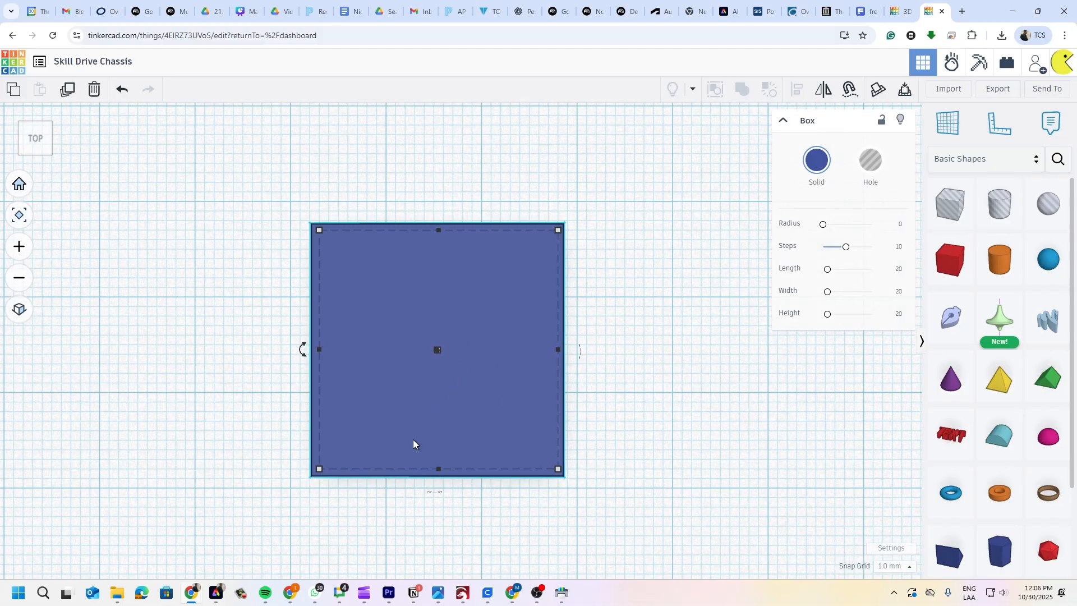
scroll(412, 439, "up", 1)
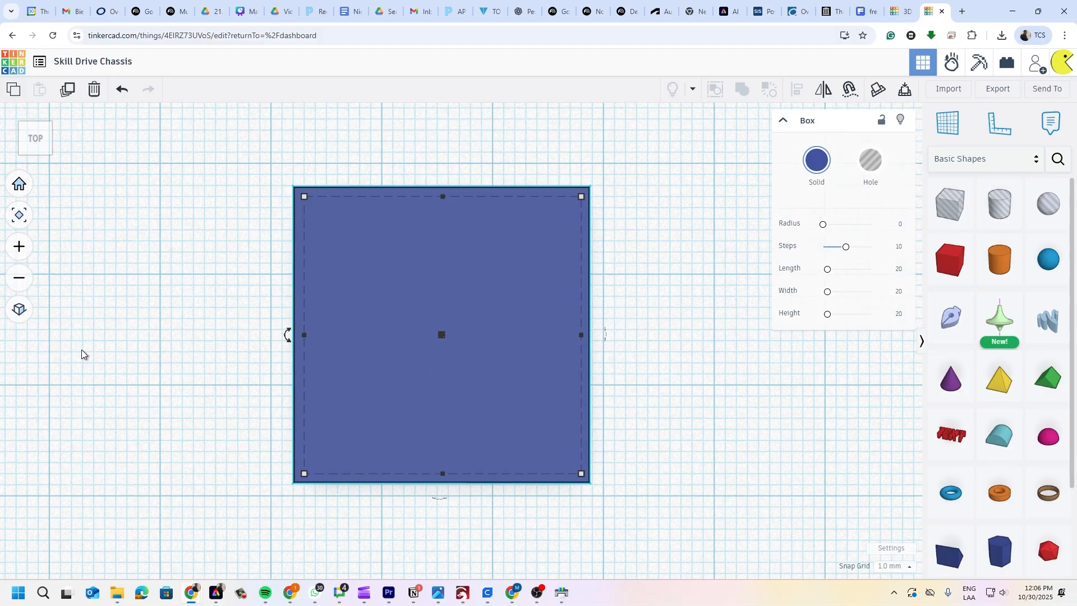
left_click(20, 310)
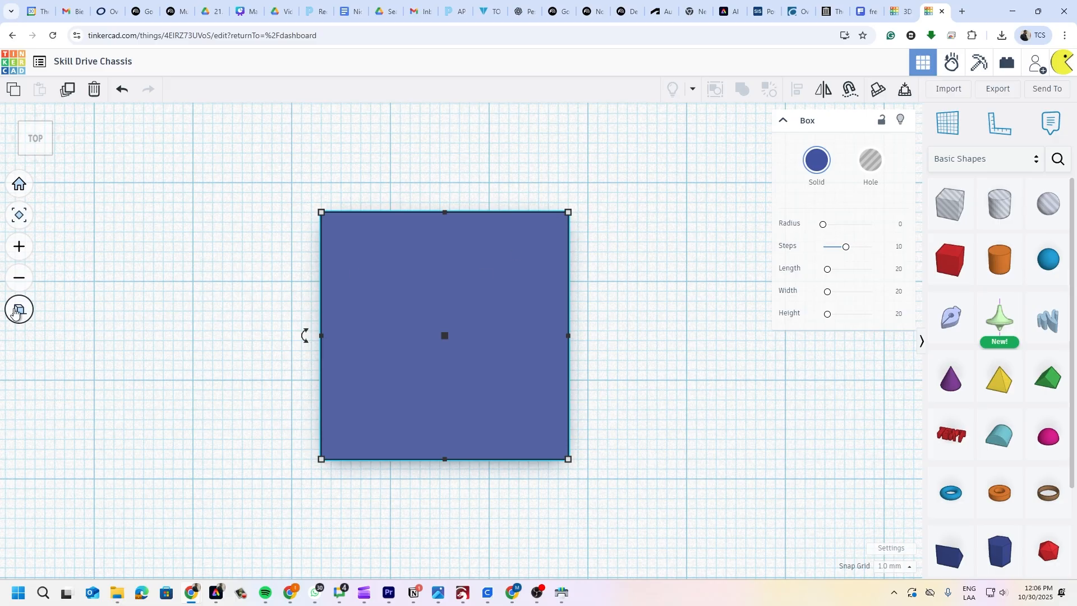
left_click(19, 309)
left_click(177, 333)
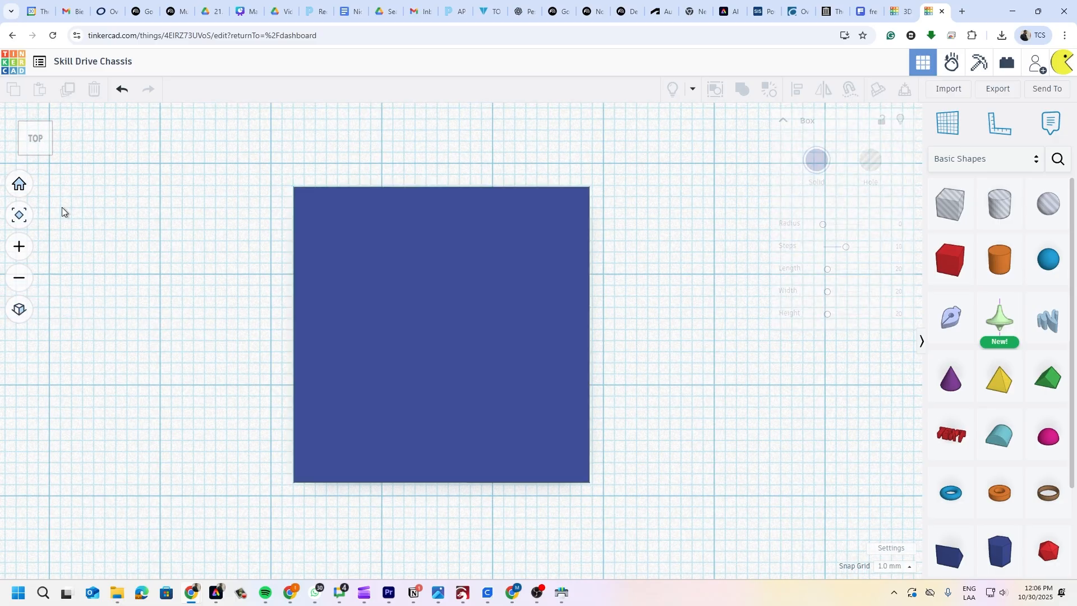
left_click(50, 152)
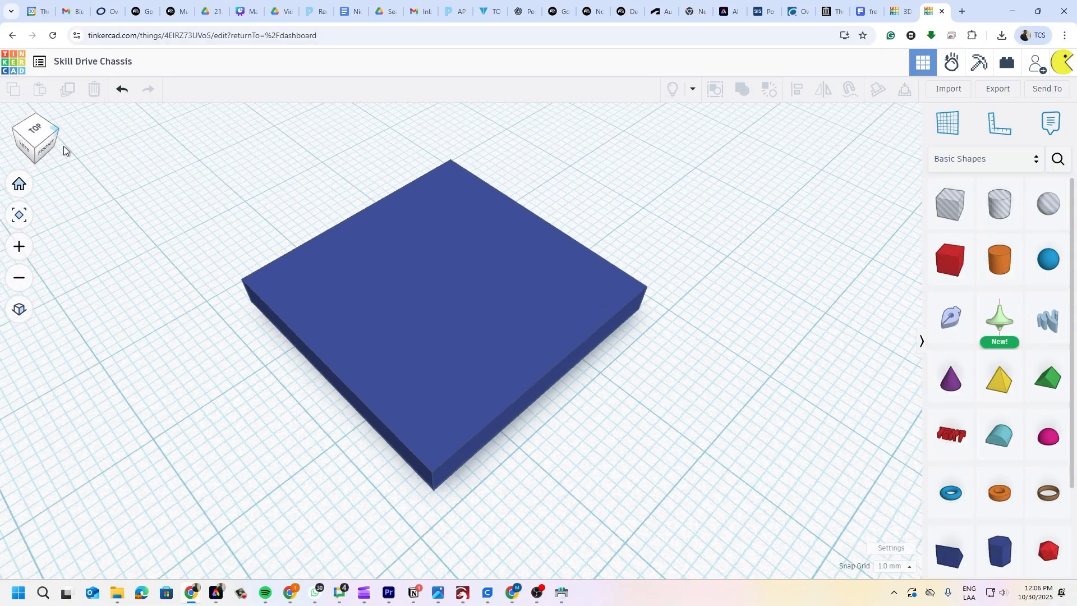
left_click(19, 309)
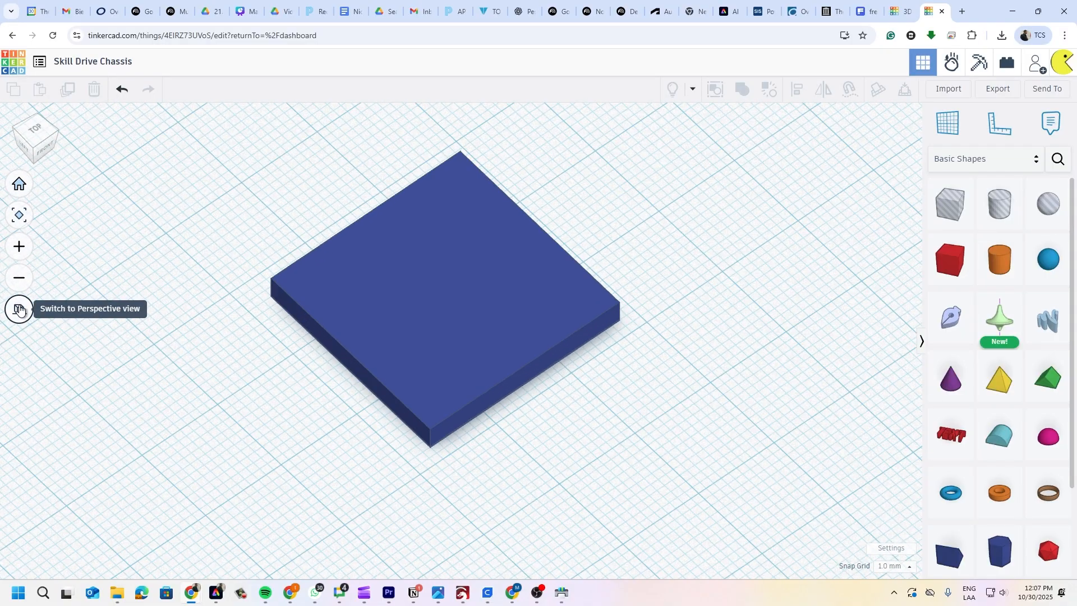
left_click(19, 309)
left_click(19, 309)
left_click(19, 309)
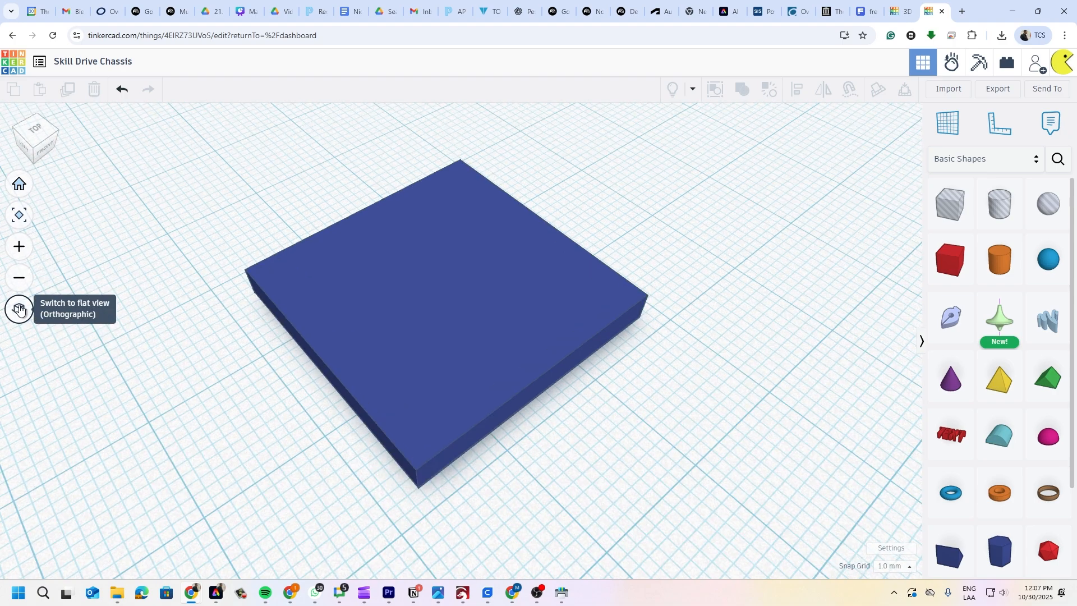
left_click(19, 309)
left_click(19, 310)
left_click(26, 137)
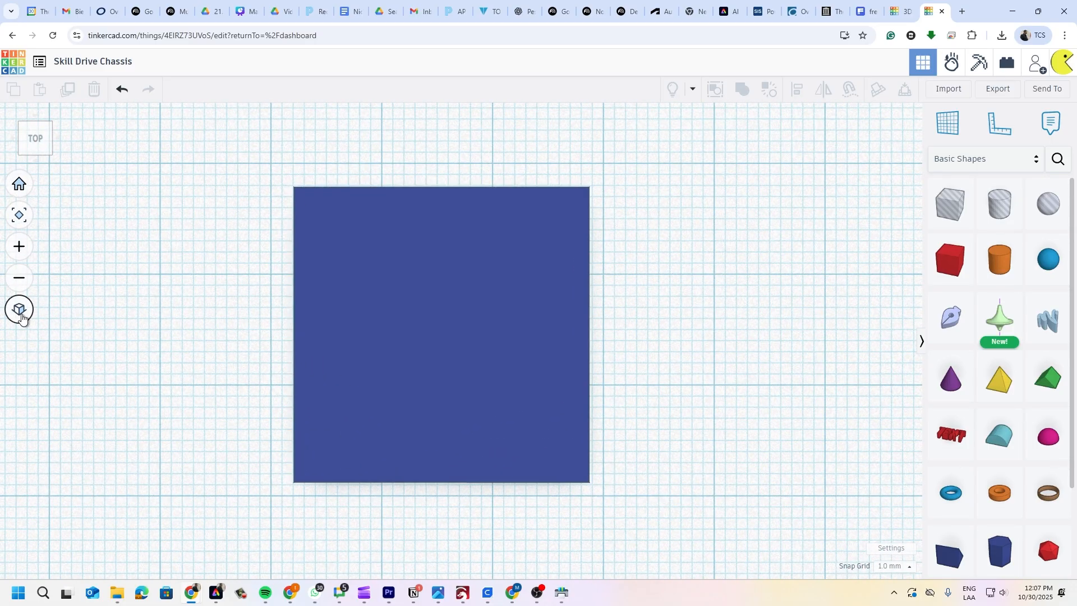
left_click(21, 316)
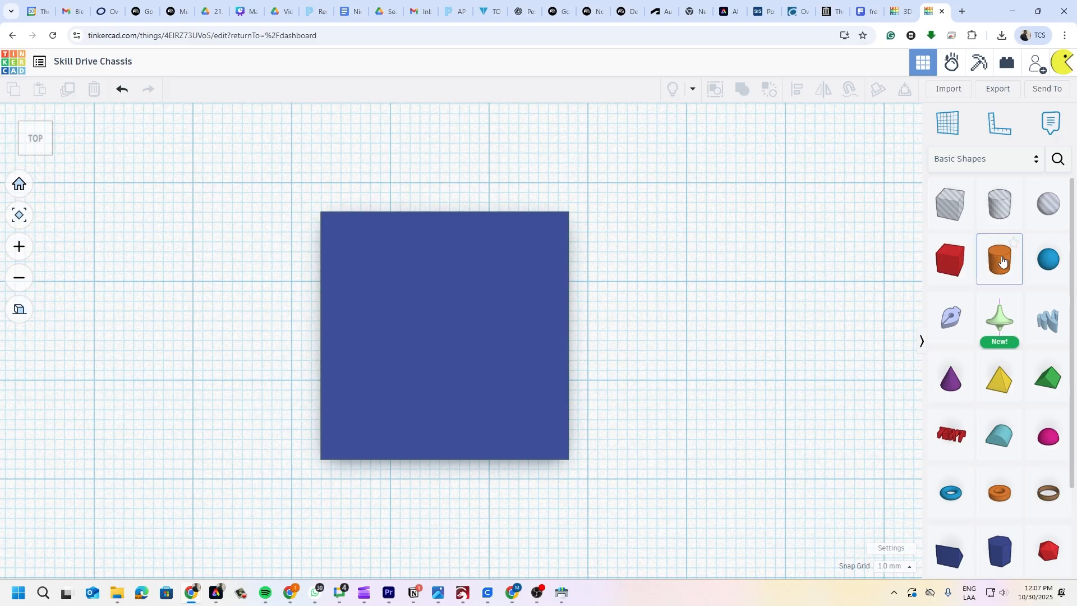
left_click_drag(907, 246, 766, 257)
key("Escape")
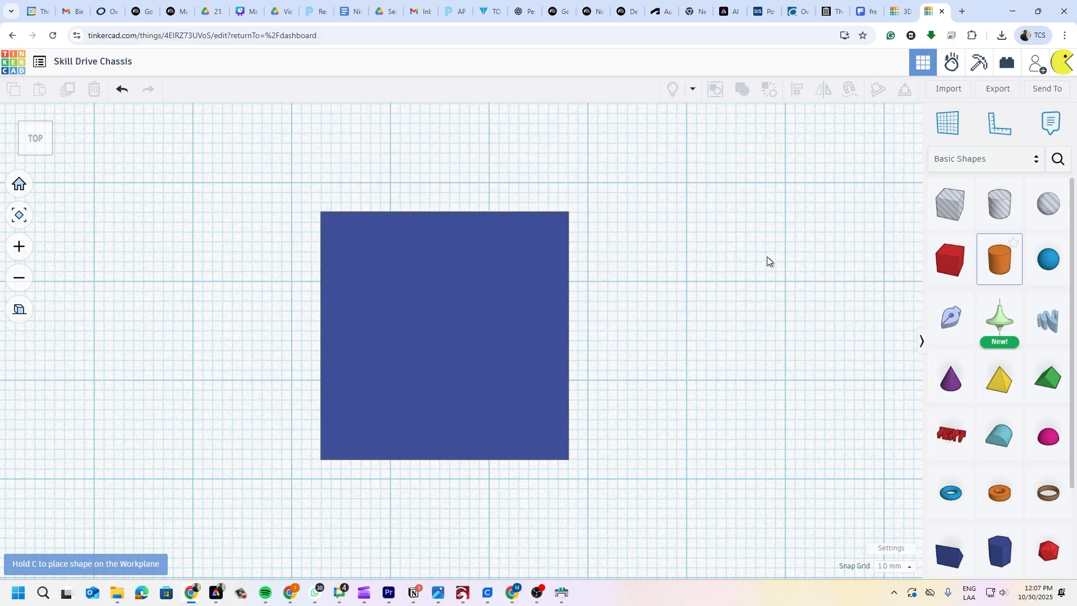
left_click(19, 309)
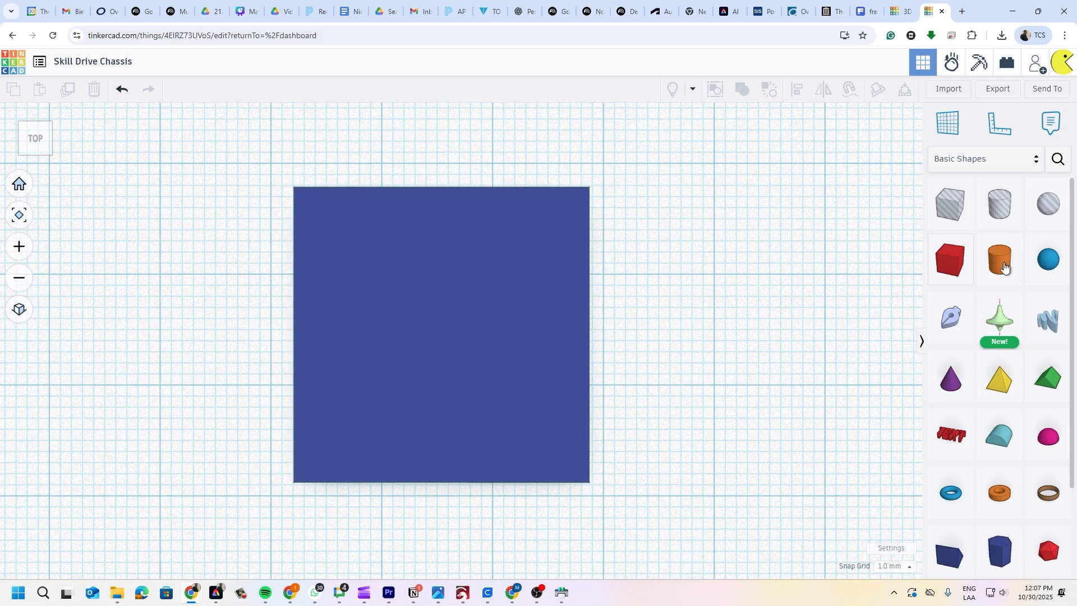
left_click_drag(1008, 266, 291, 434)
scroll(639, 318, "up", 2)
scroll(645, 316, "down", 3)
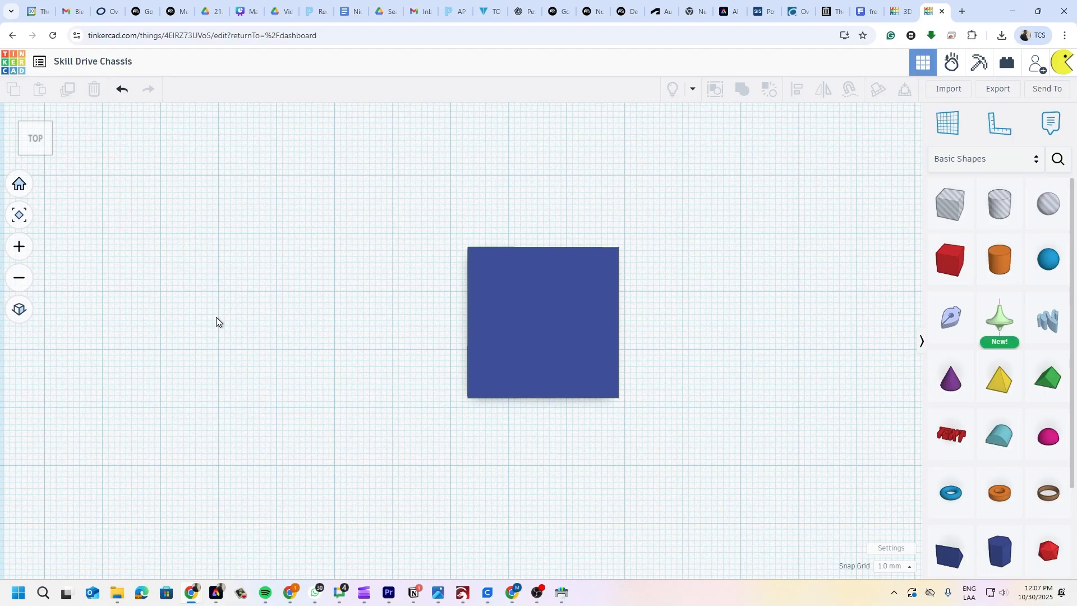
left_click(19, 310)
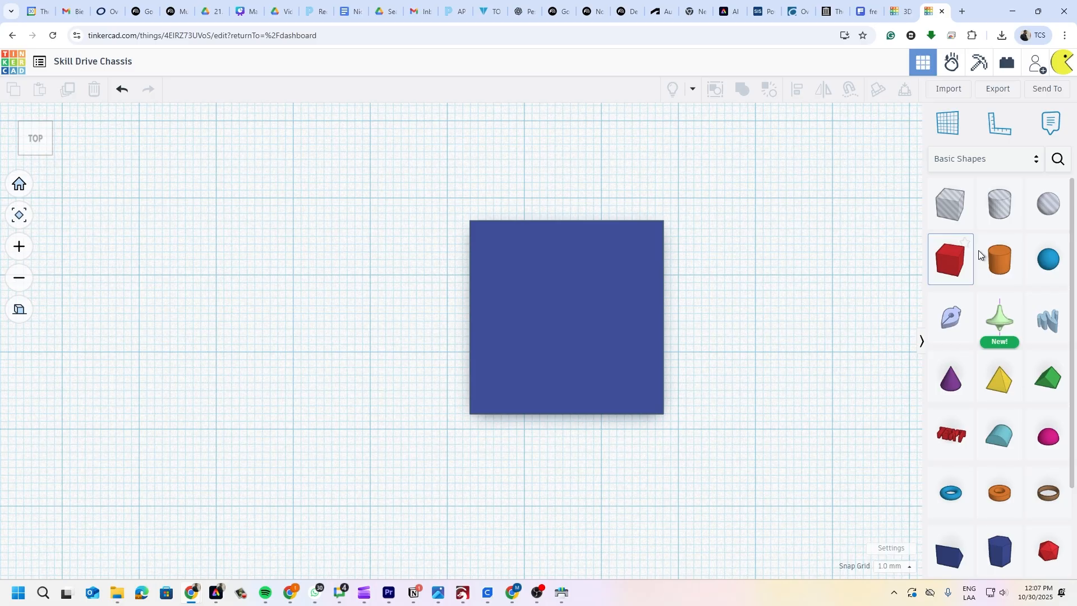
- Add a cylinder over the blue box, enlarge it to about 24 × 24 mm, and push it below the workplane
left_click_drag(993, 255, 554, 334)
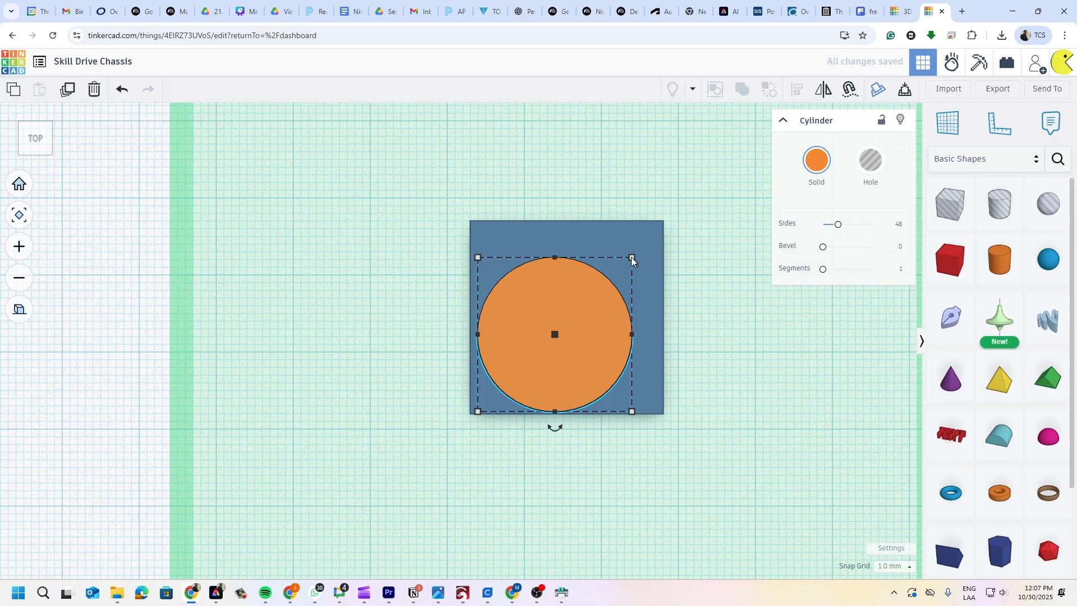
left_click_drag(631, 258, 660, 226)
left_click_drag(573, 321, 409, 321)
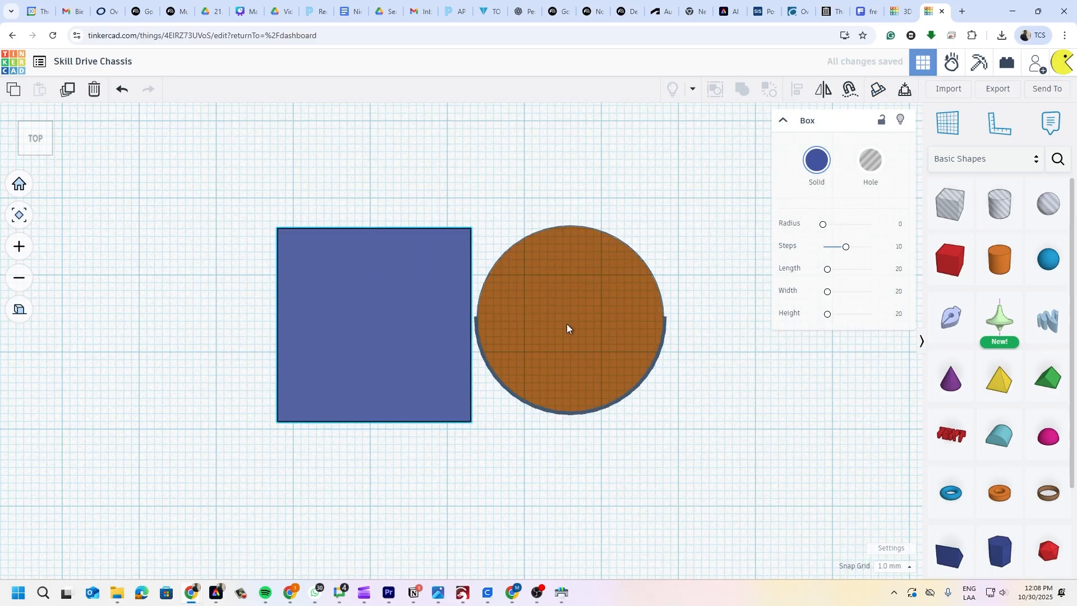
left_click_drag(566, 324, 382, 325)
left_click(486, 239)
- Return to the Home view and drop the cylinder onto the top of the blue box
left_click(18, 184)
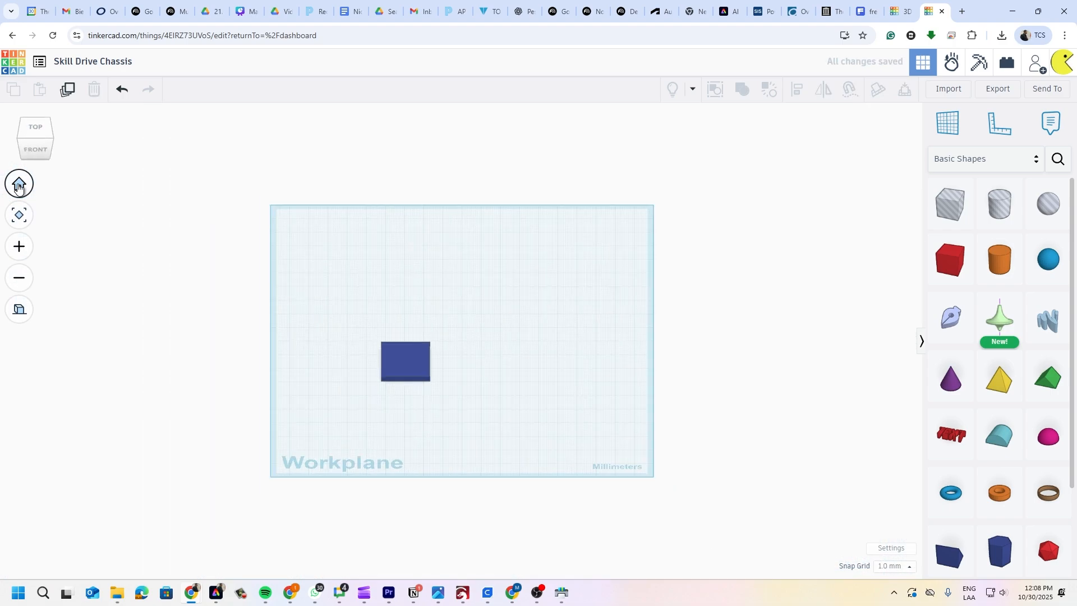
scroll(405, 412, "up", 2)
scroll(416, 365, "down", 1)
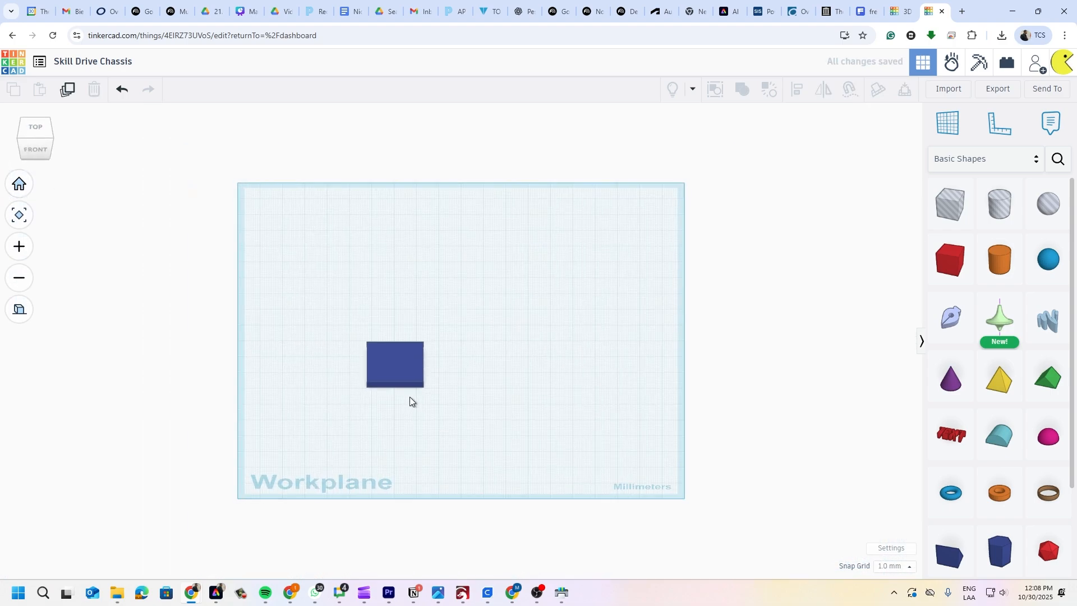
middle_click_drag(409, 396, 501, 349)
right_click_drag(500, 349, 586, 354)
left_click_drag(999, 259, 486, 299)
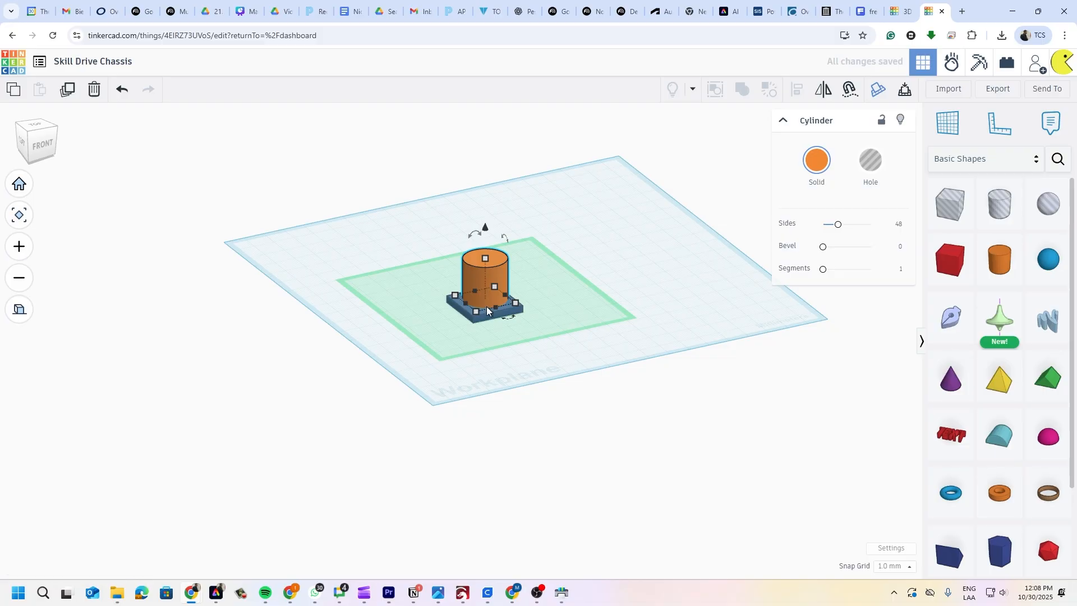
key("f")
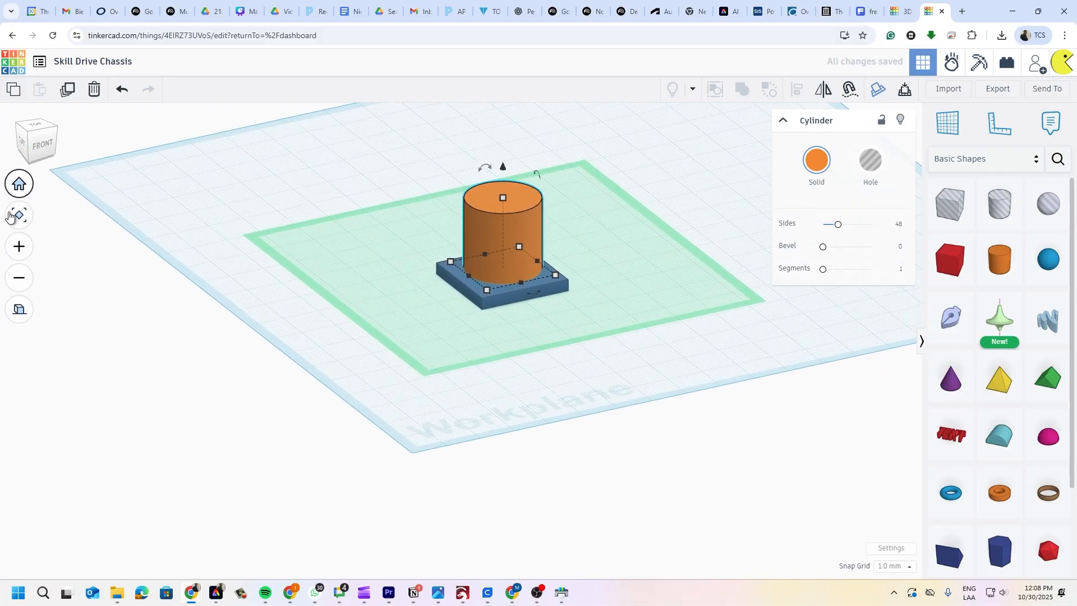
- From the top view, resize the cylinder to 25 × 25 mm so it fills the base
left_click(32, 129)
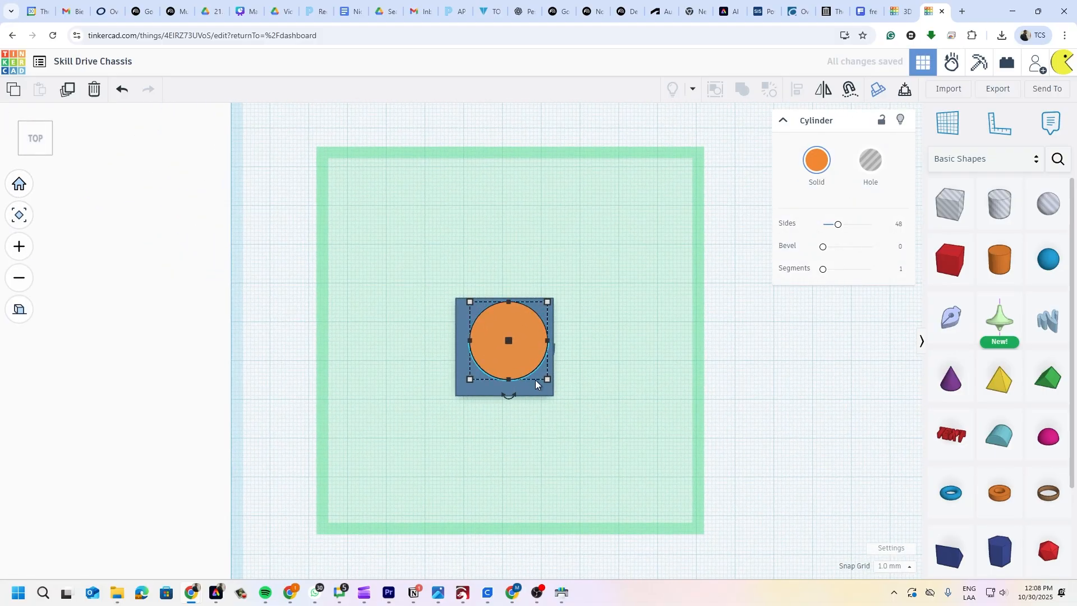
scroll(534, 359, "up", 4)
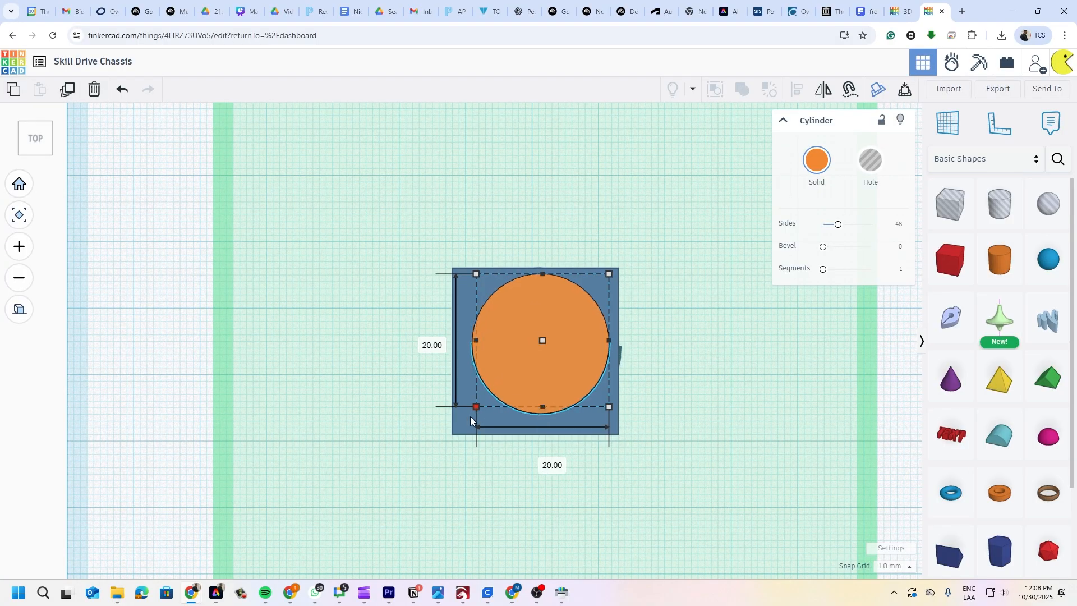
left_click_drag(470, 416, 455, 434)
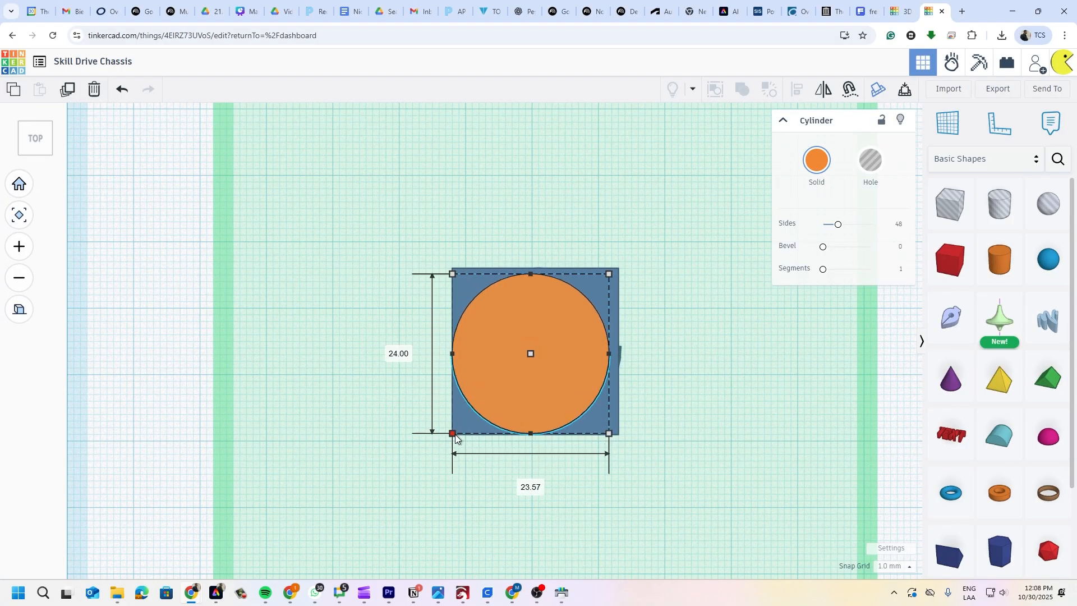
left_click_drag(608, 277, 614, 269)
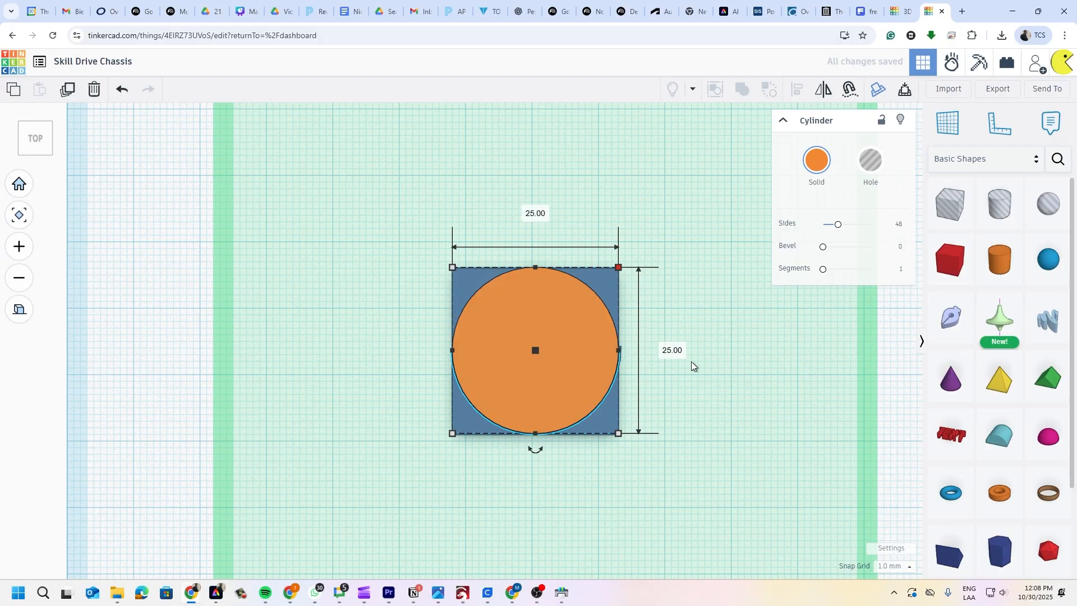
left_click(718, 290)
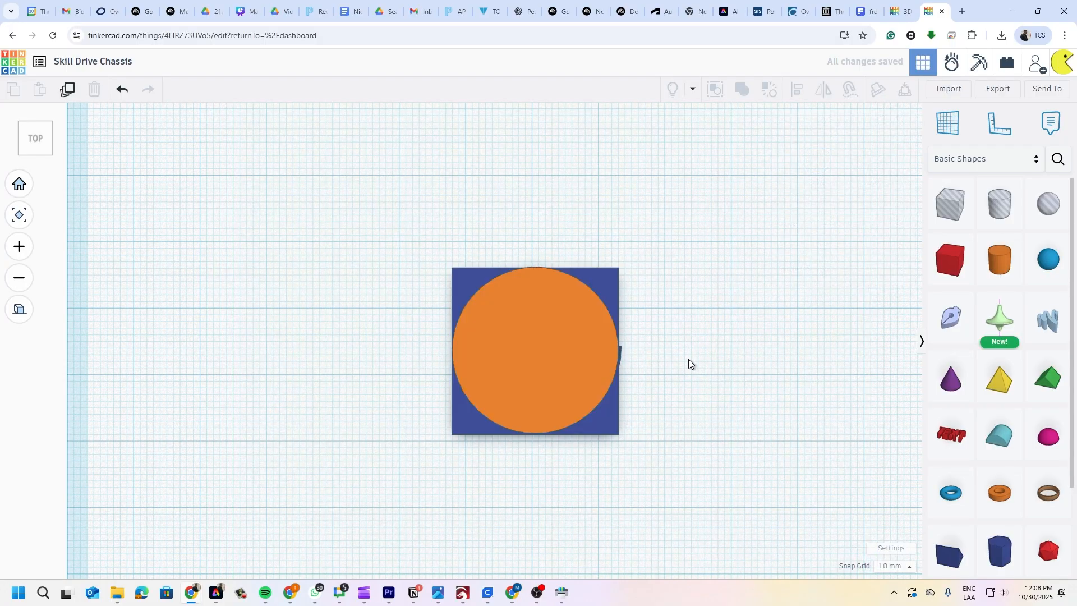
right_click_drag(555, 392, 695, 403)
middle_click_drag(695, 404, 727, 462)
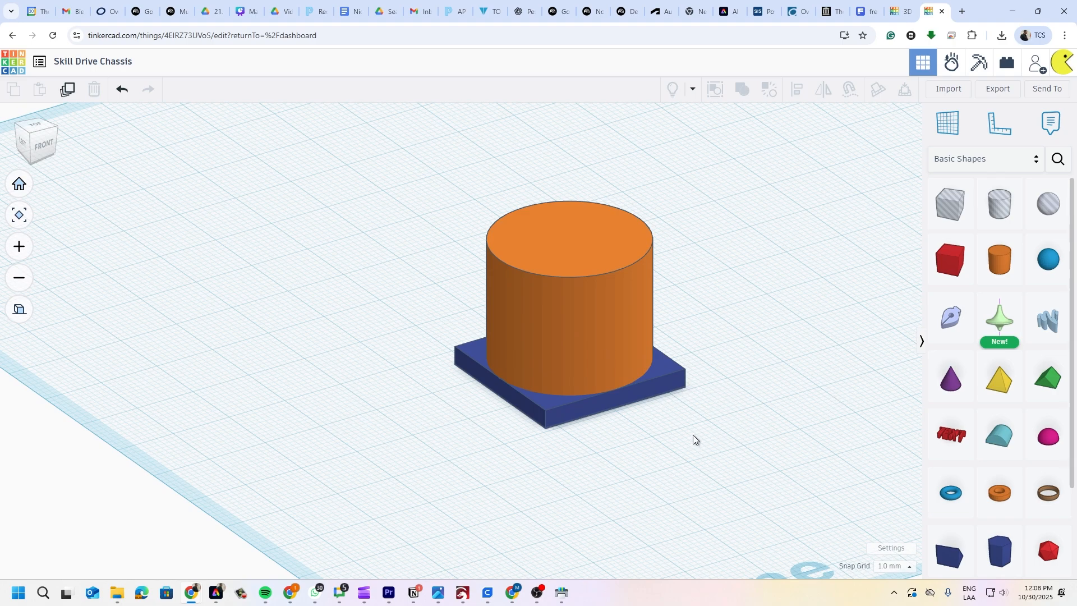
- Delete the orange cylinder and the blue plate from the workplane
scroll(709, 371, "down", 3)
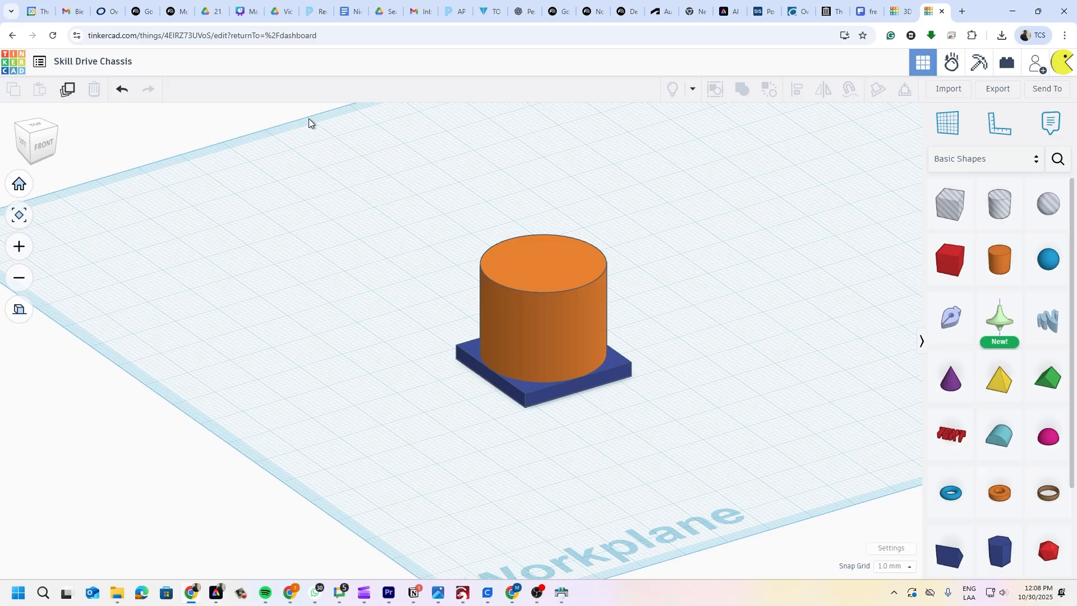
left_click(589, 275)
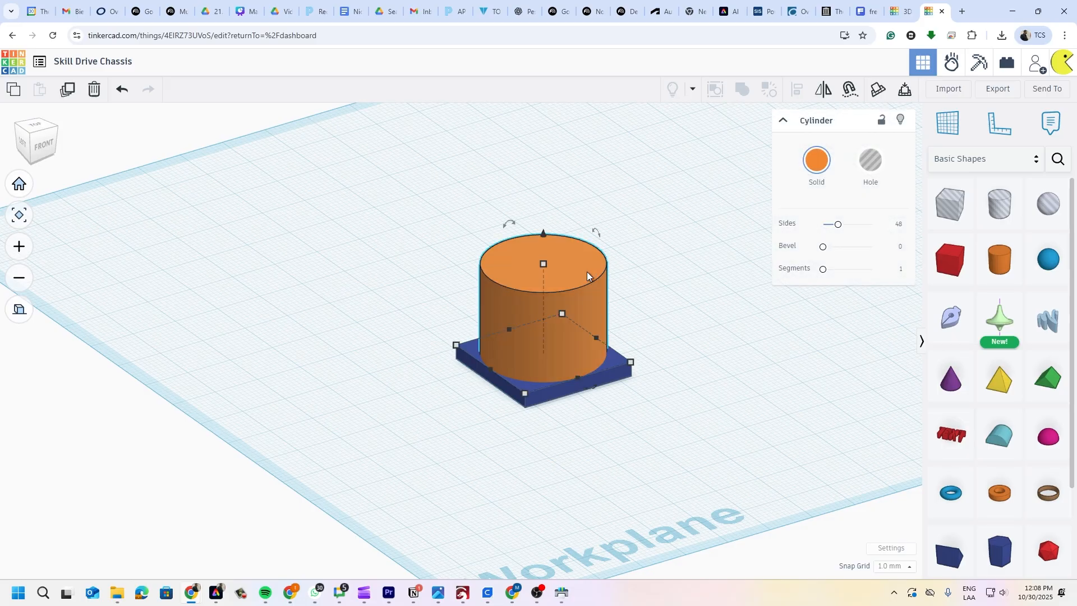
left_click(95, 89)
left_click(534, 361)
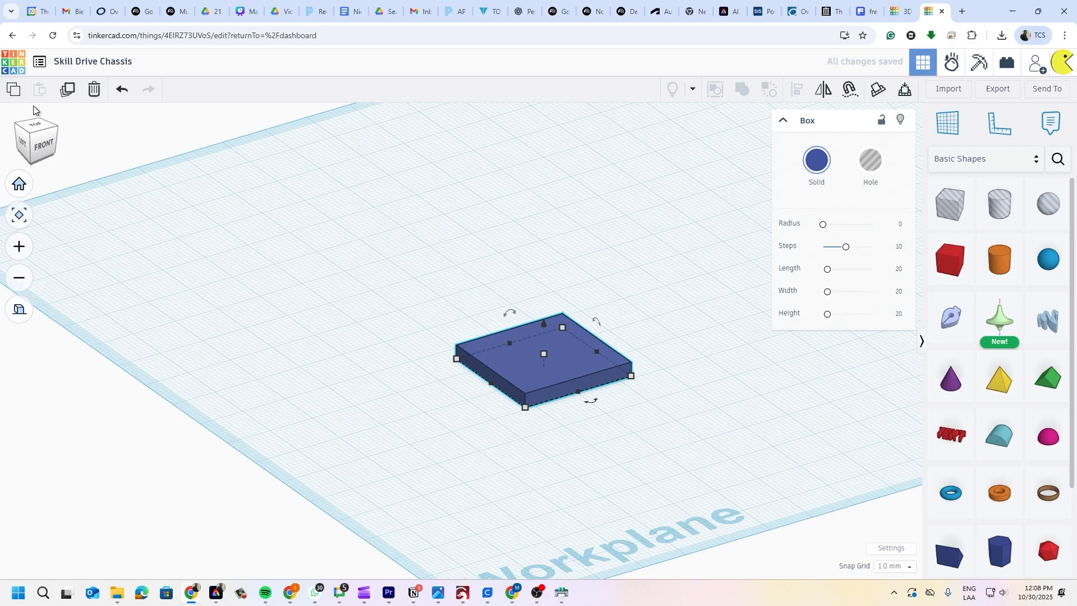
left_click(94, 90)
- Reset to the Home view and switch to the reference skill drive chasis design
scroll(741, 337, "up", 2)
scroll(741, 332, "down", 5)
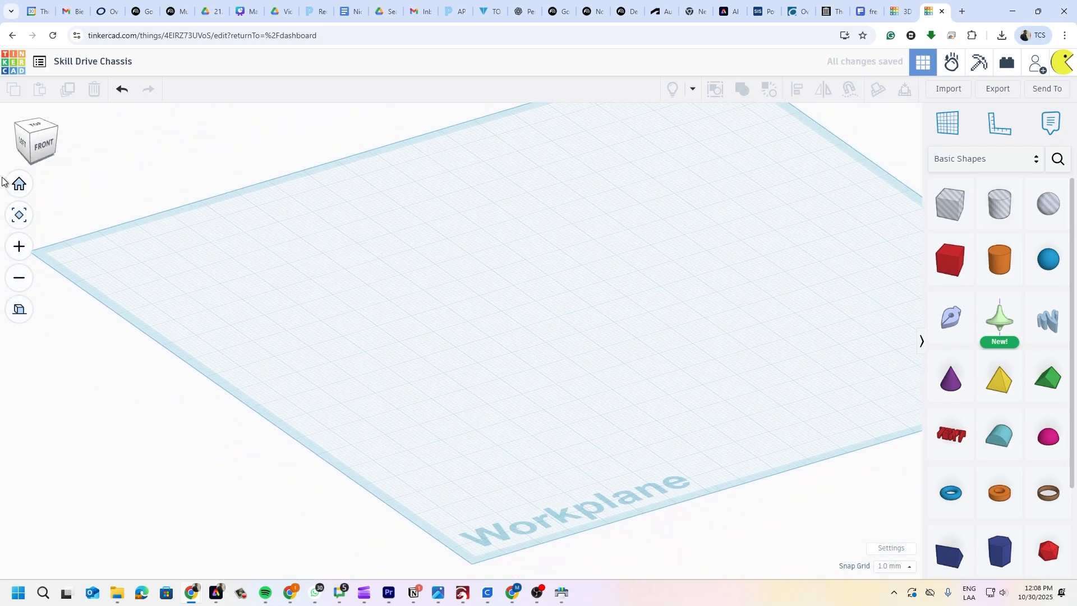
left_click(20, 184)
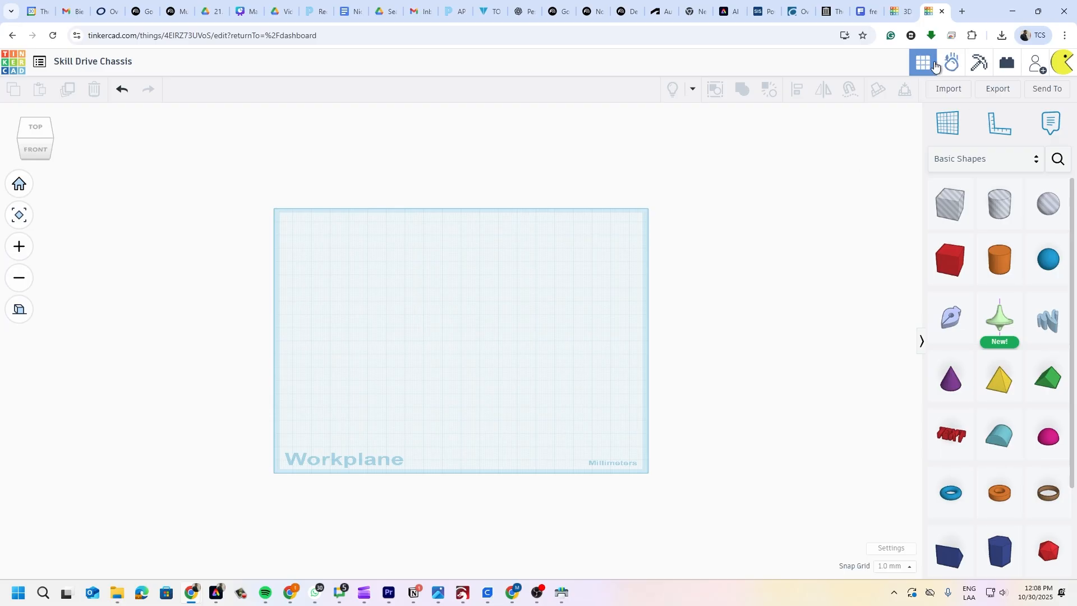
left_click(900, 11)
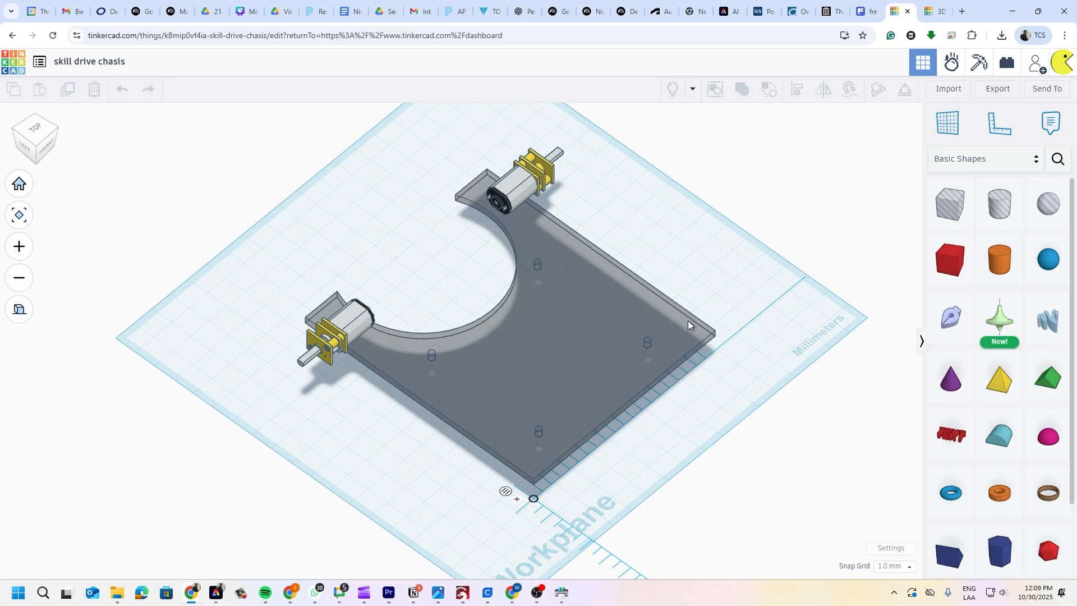
left_click(572, 332)
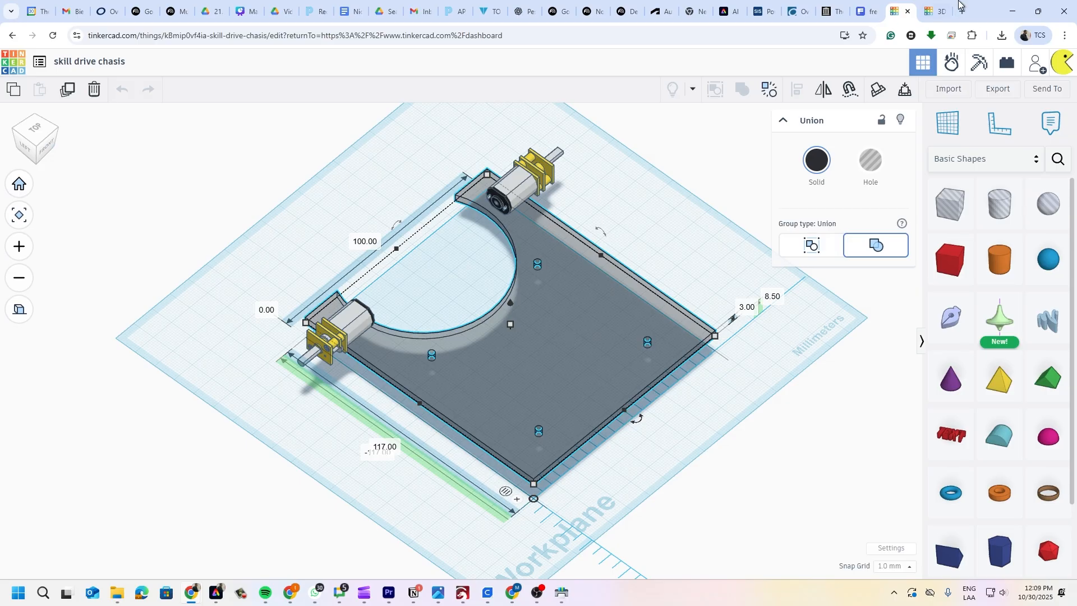
left_click(936, 11)
- Add a red box and lengthen its 20 mm side, comparing against the reference design
scroll(426, 370, "up", 2)
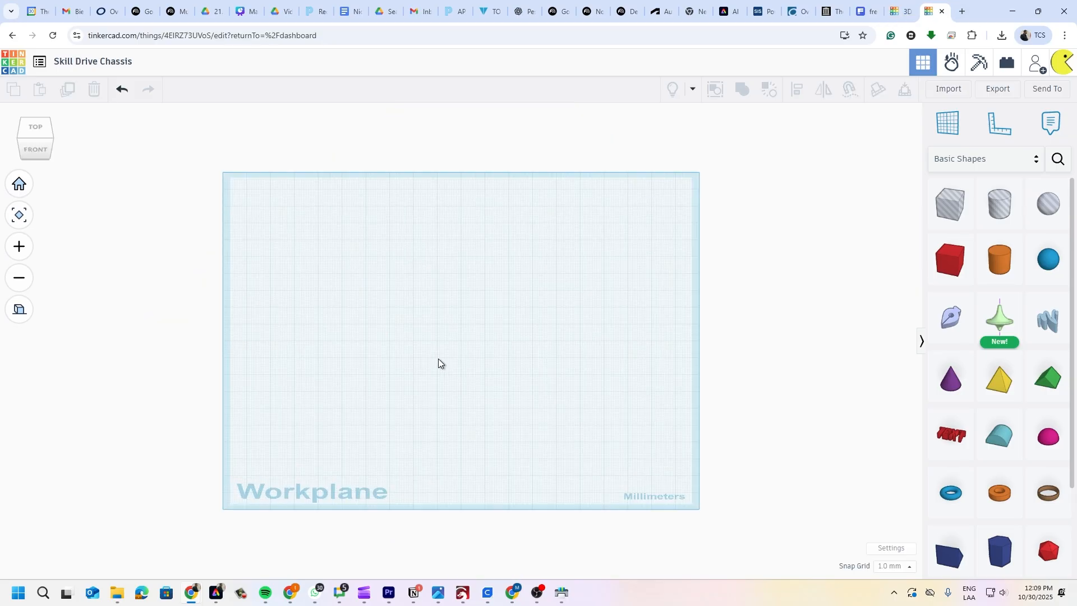
left_click_drag(972, 275, 451, 368)
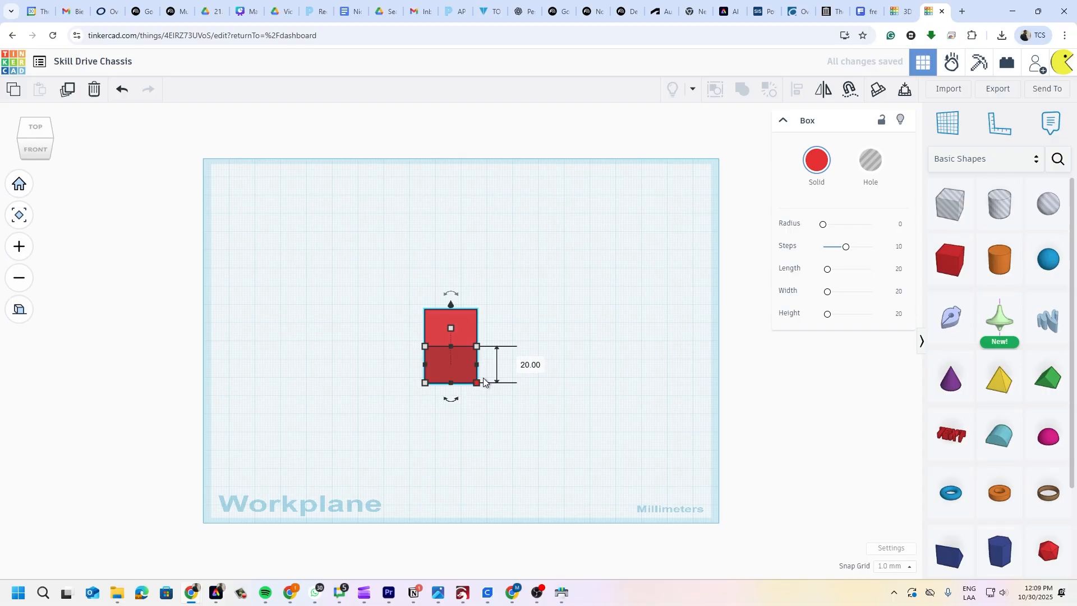
left_click(528, 364)
type("100")
key("BackSpace")
key("BackSpace")
key("BackSpace")
type("11")
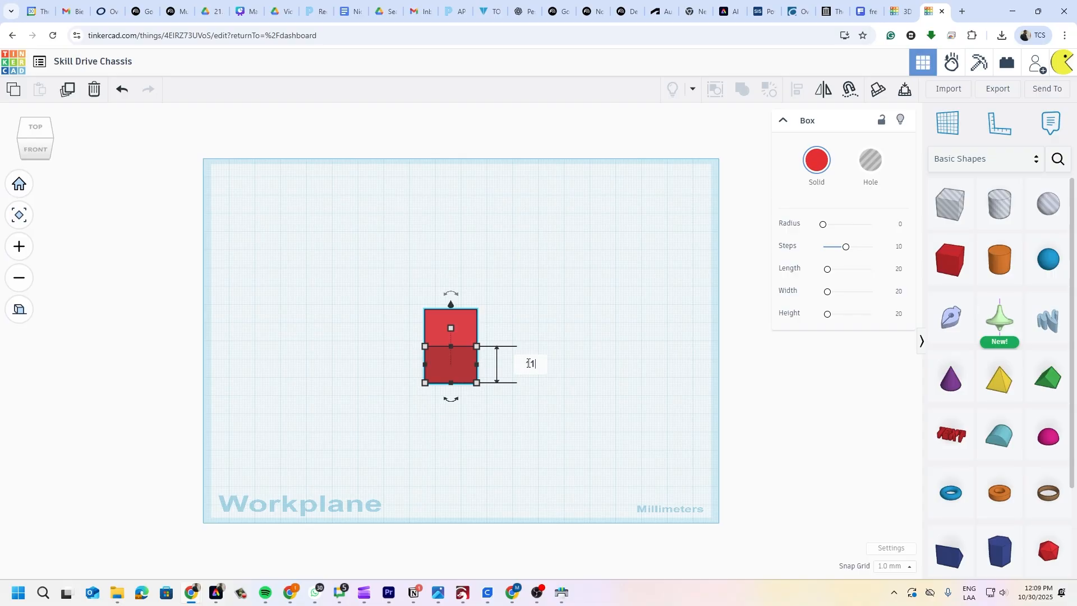
type("1")
left_click(904, 11)
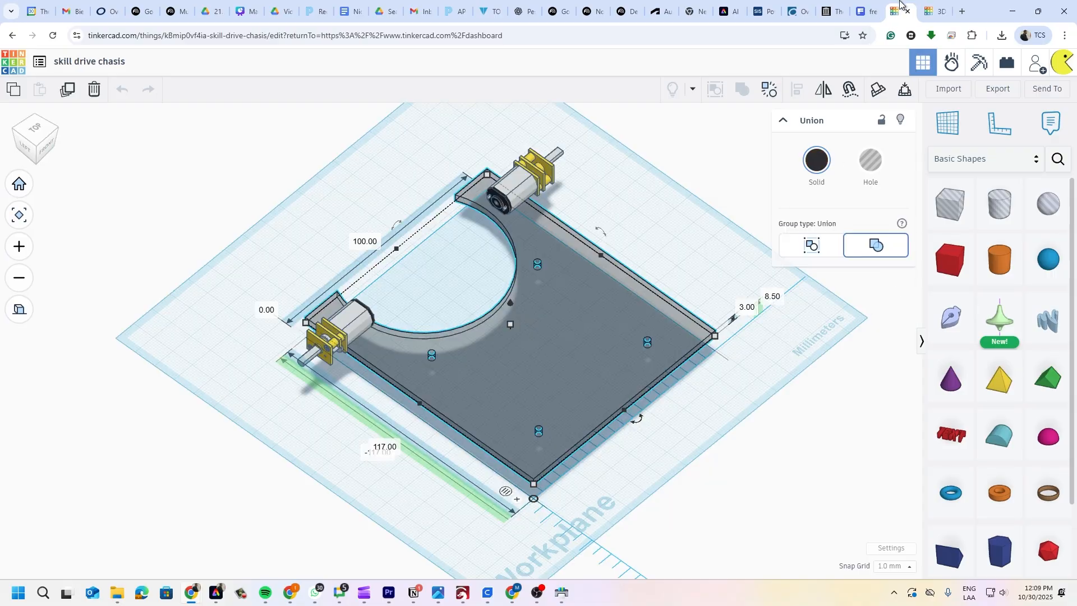
left_click(931, 10)
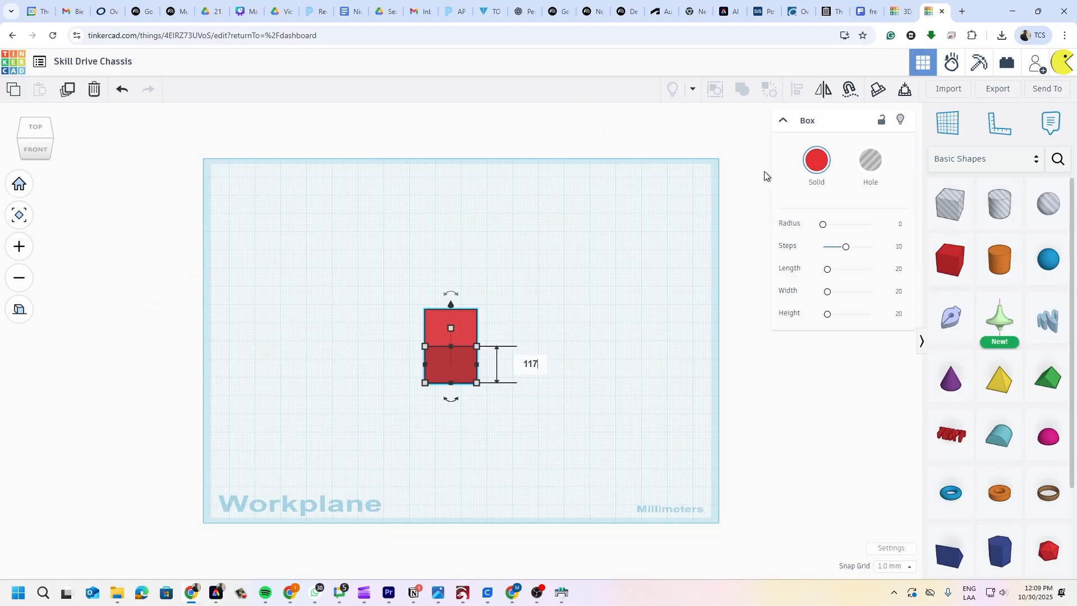
key("Return")
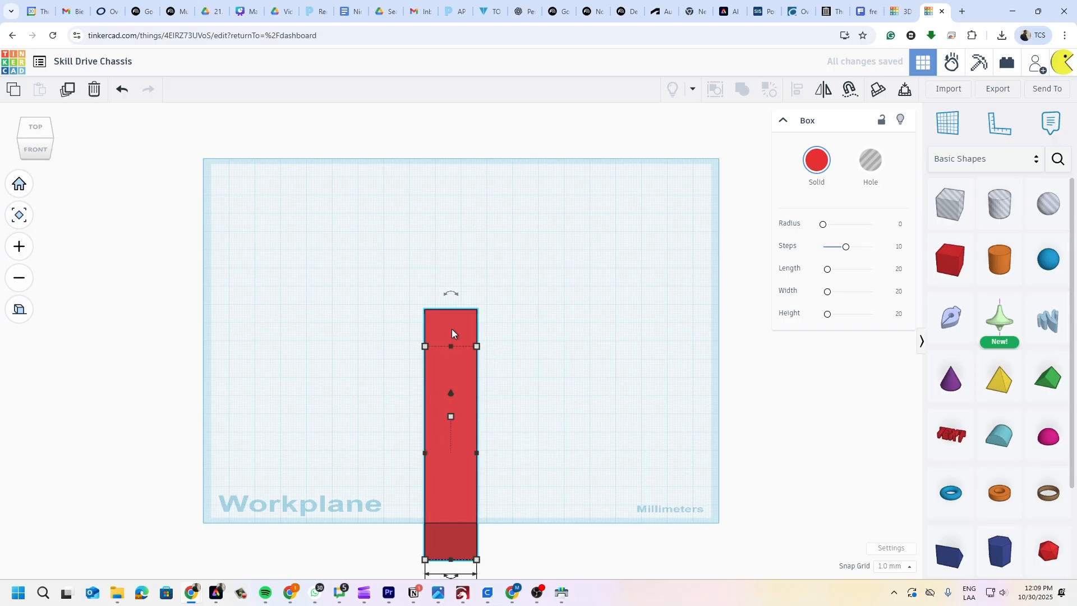
- Widen the red box further by entering a larger width value
scroll(453, 486, "down", 3)
middle_click_drag(453, 487, 501, 389)
scroll(500, 389, "up", 3)
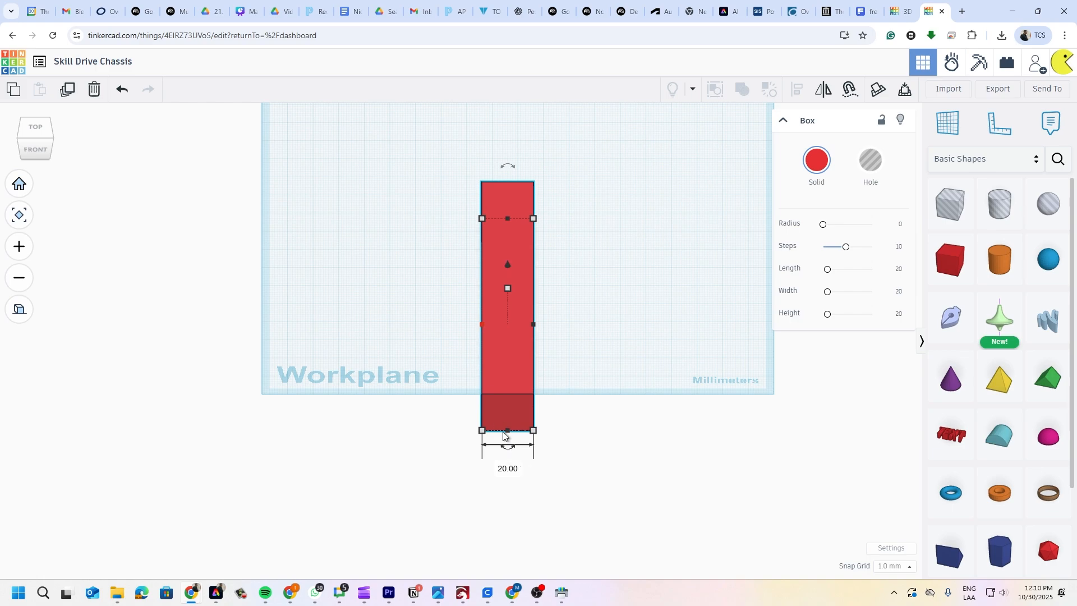
left_click(509, 468)
type("10")
key("Return")
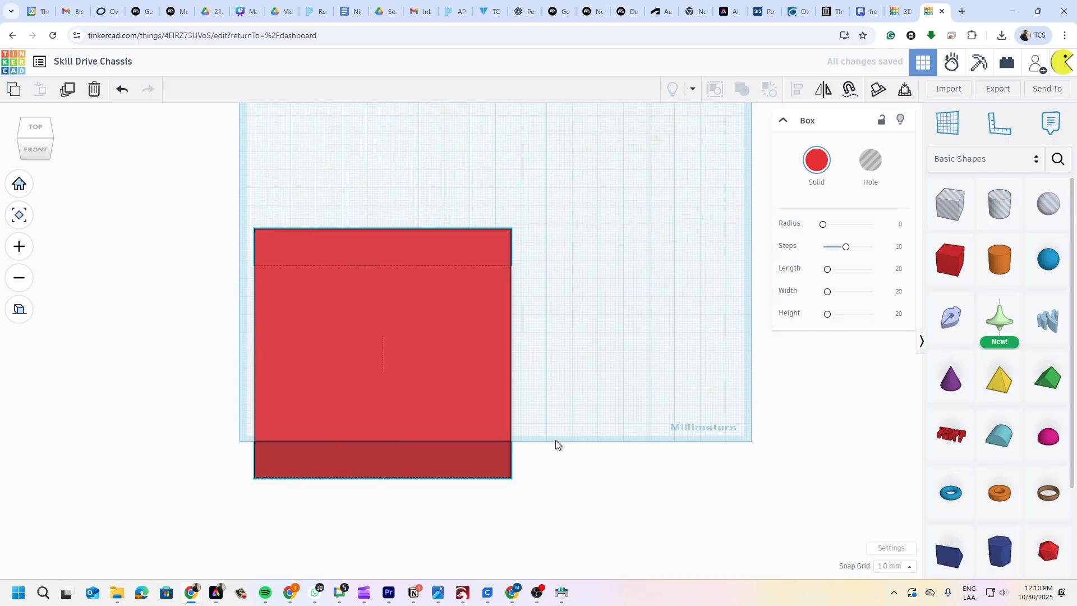
- In the top view, move the box toward the upper middle of the workplane
left_click(35, 132)
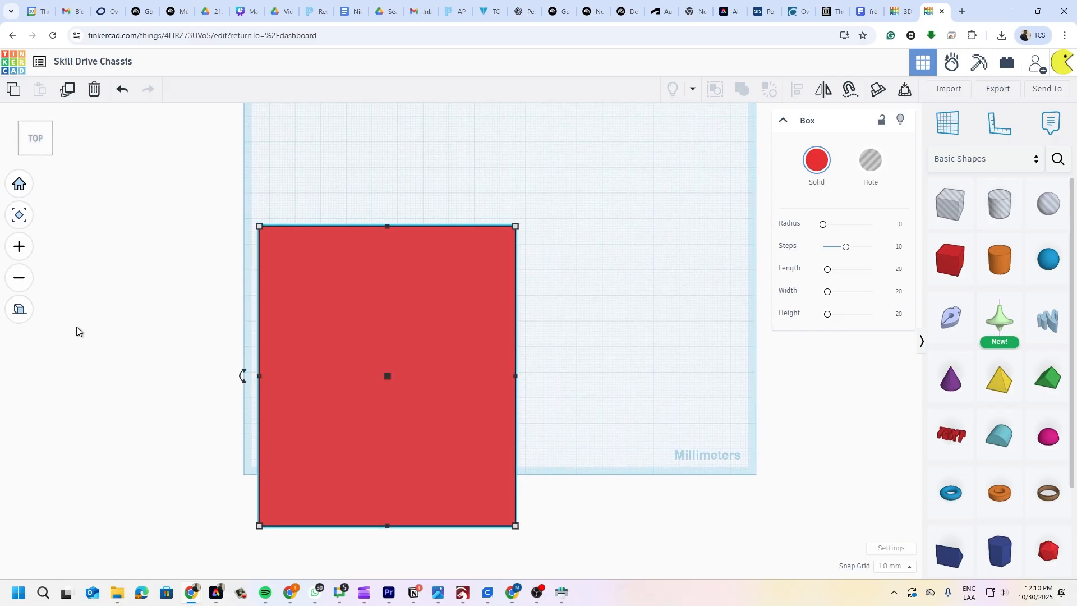
left_click_drag(391, 386, 485, 291)
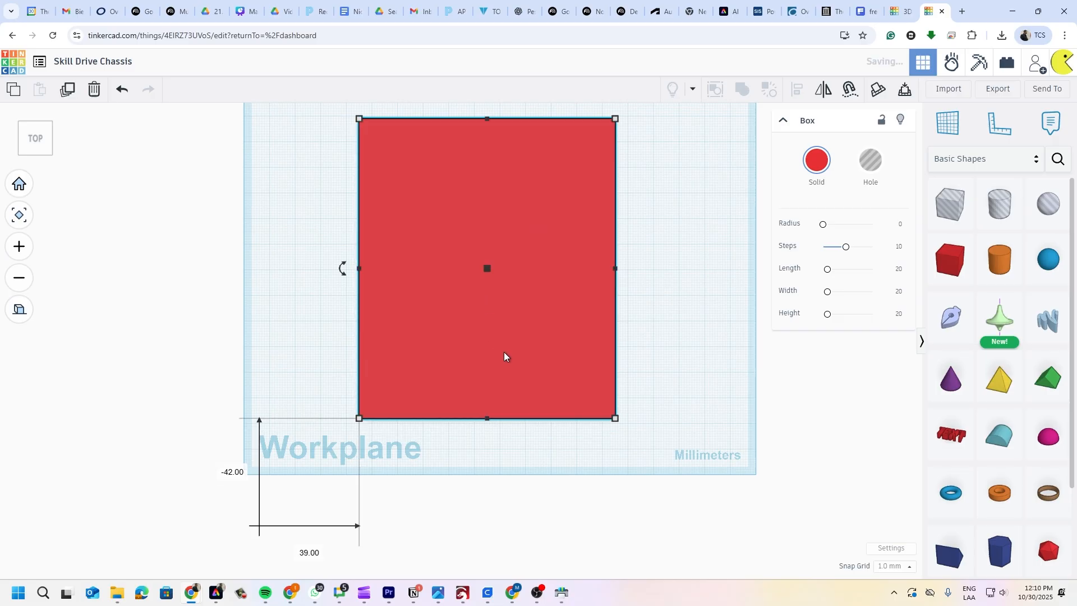
scroll(513, 352, "up", 2)
scroll(513, 353, "down", 3)
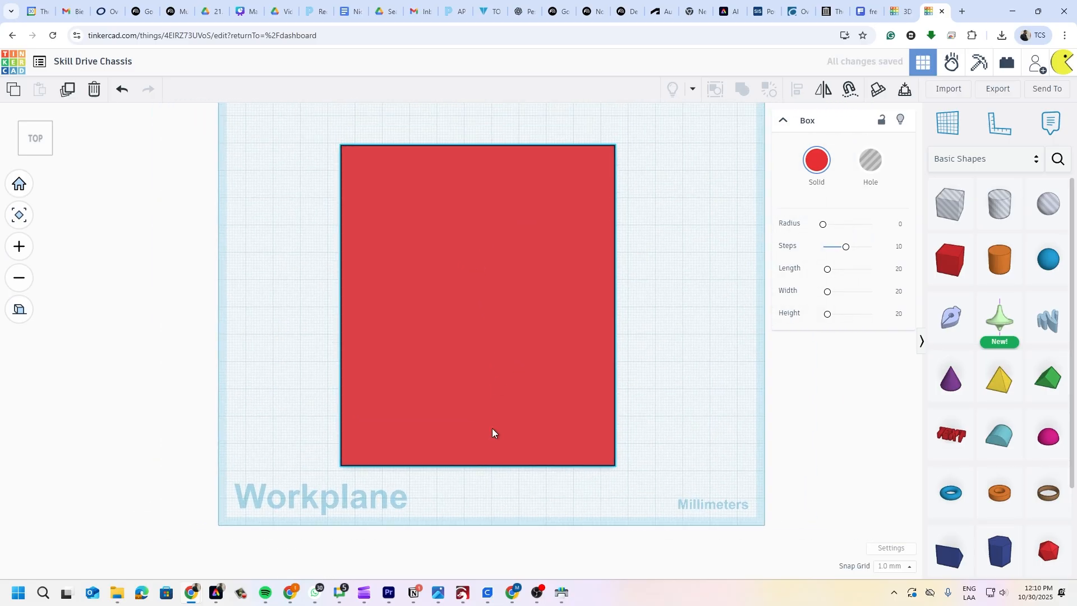
left_click_drag(486, 385, 505, 348)
middle_click_drag(746, 365, 717, 447)
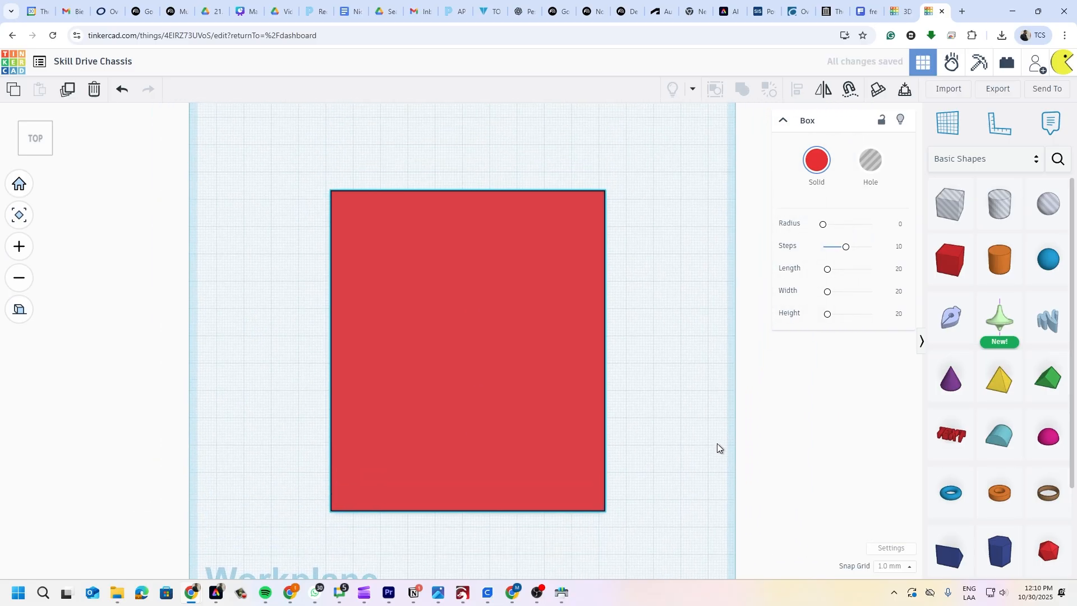
mouse_move(433, 492)
left_mouse_down()
mouse_move(436, 464)
mouse_move(430, 474)
left_mouse_up()
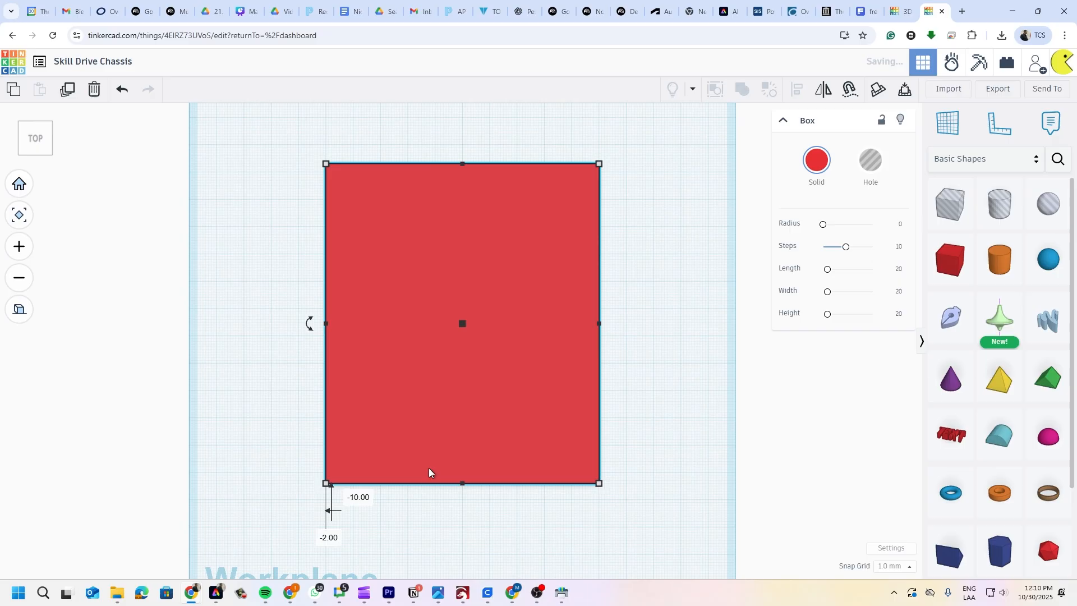
left_click(694, 407)
left_click(503, 355)
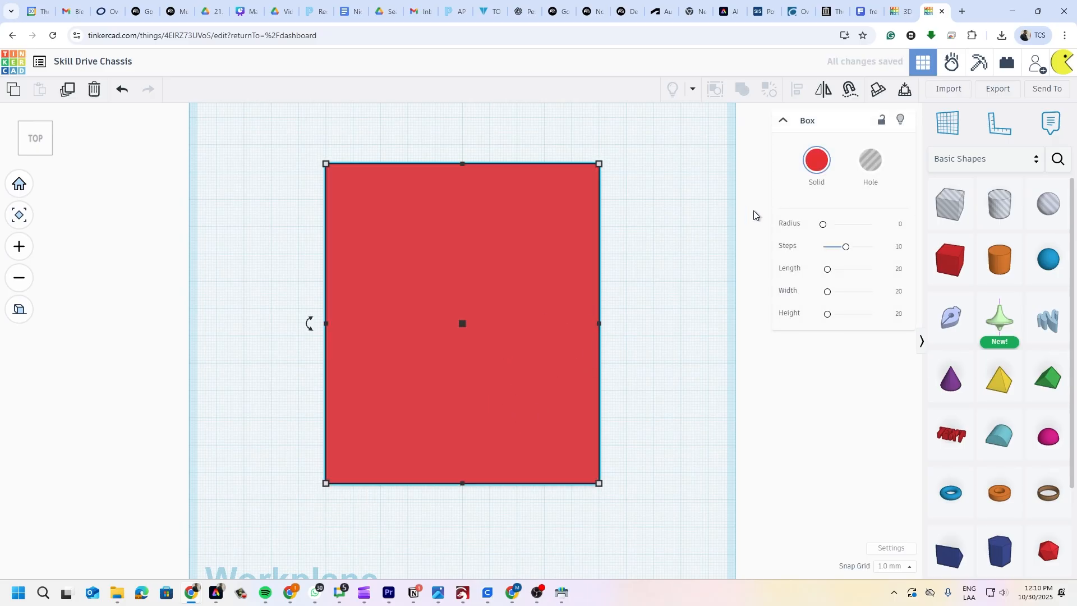
- Recolour the box light grey and make it transparent to check the orange circle beneath
left_click(810, 168)
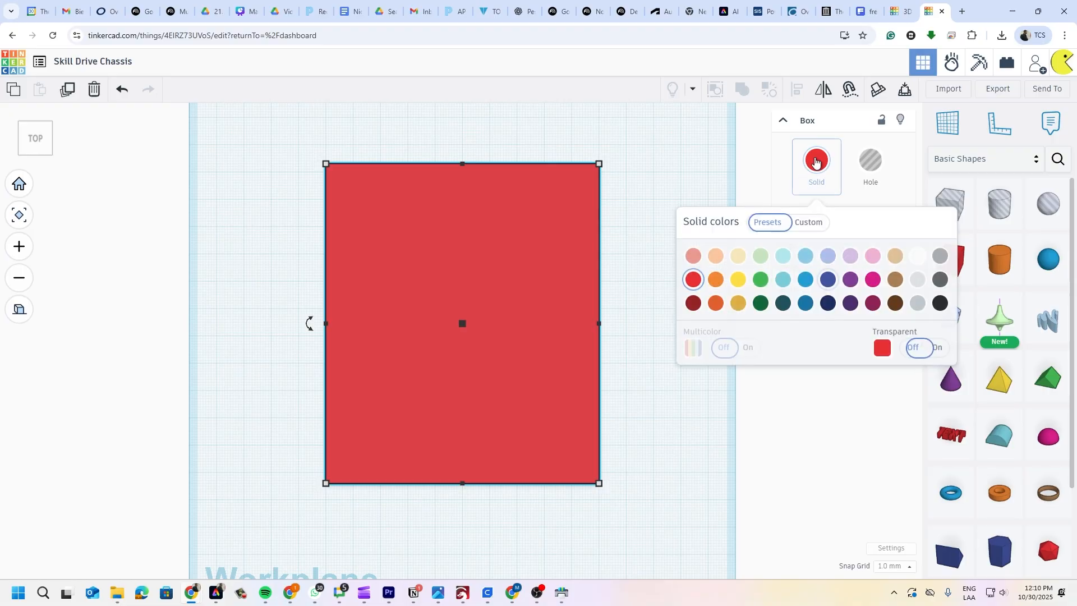
left_click(940, 255)
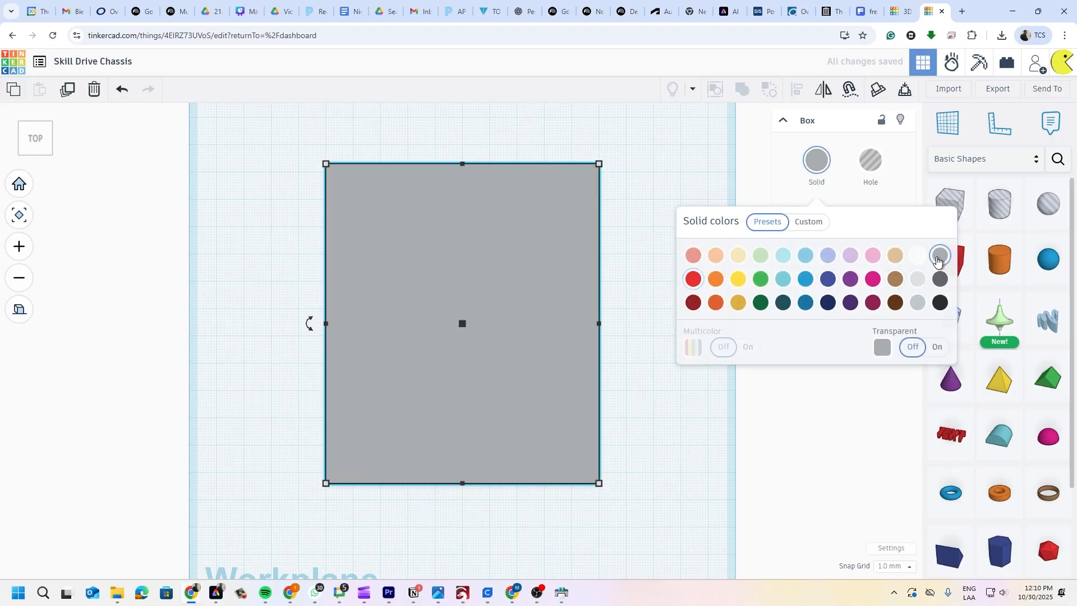
left_click(936, 346)
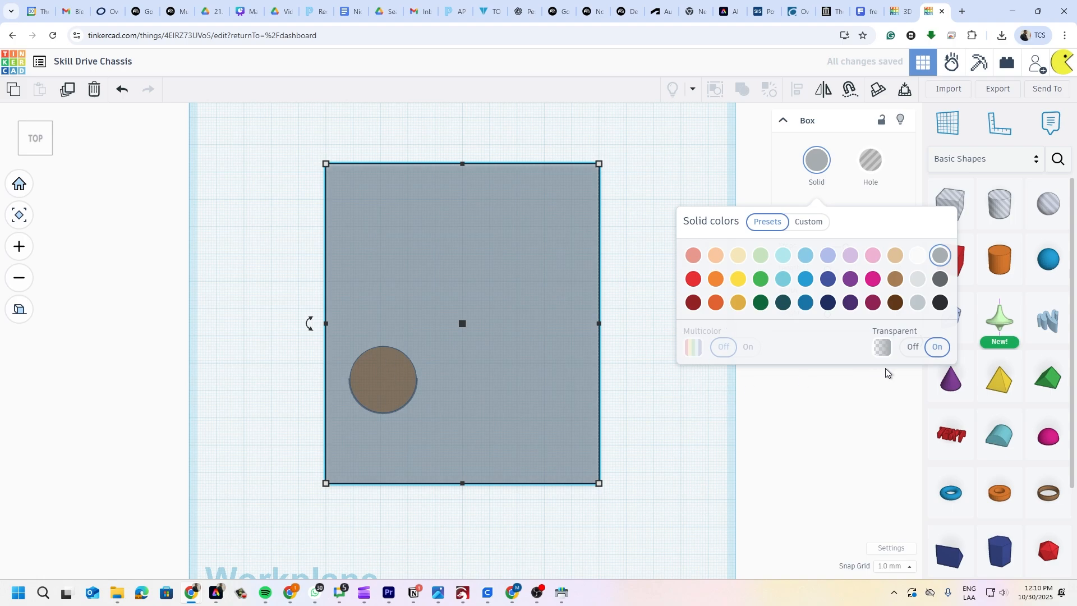
left_click(910, 348)
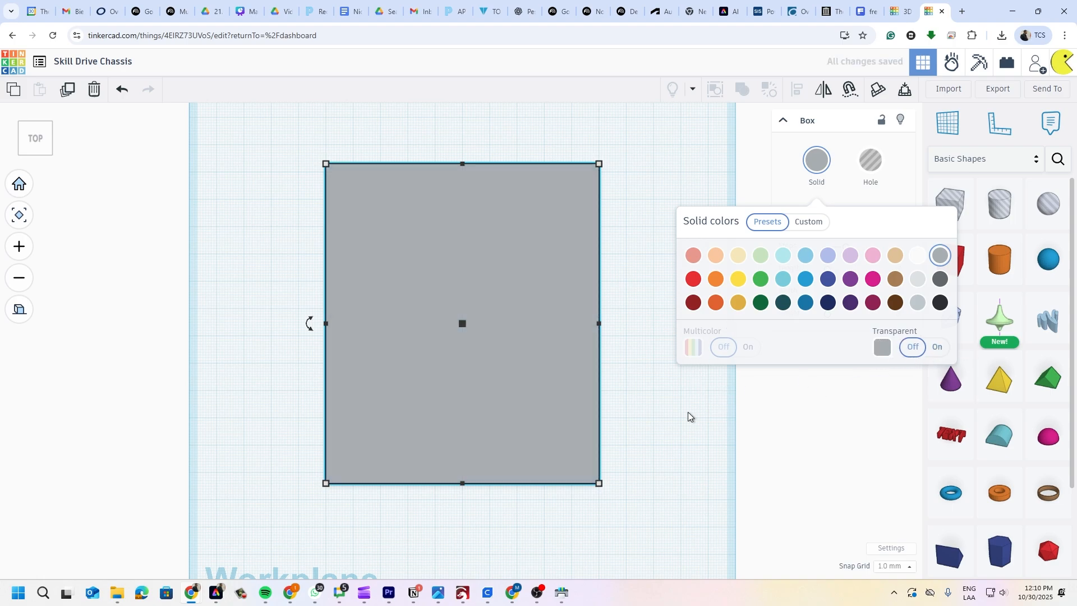
left_click(936, 349)
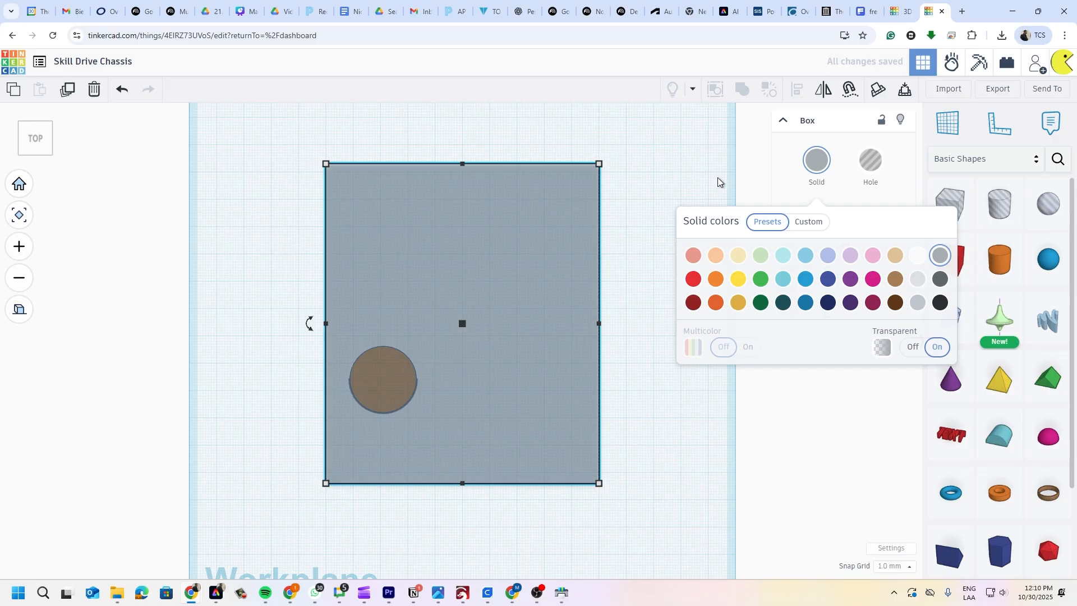
left_click(710, 162)
right_click_drag(475, 413, 517, 372)
scroll(517, 375, "down", 6)
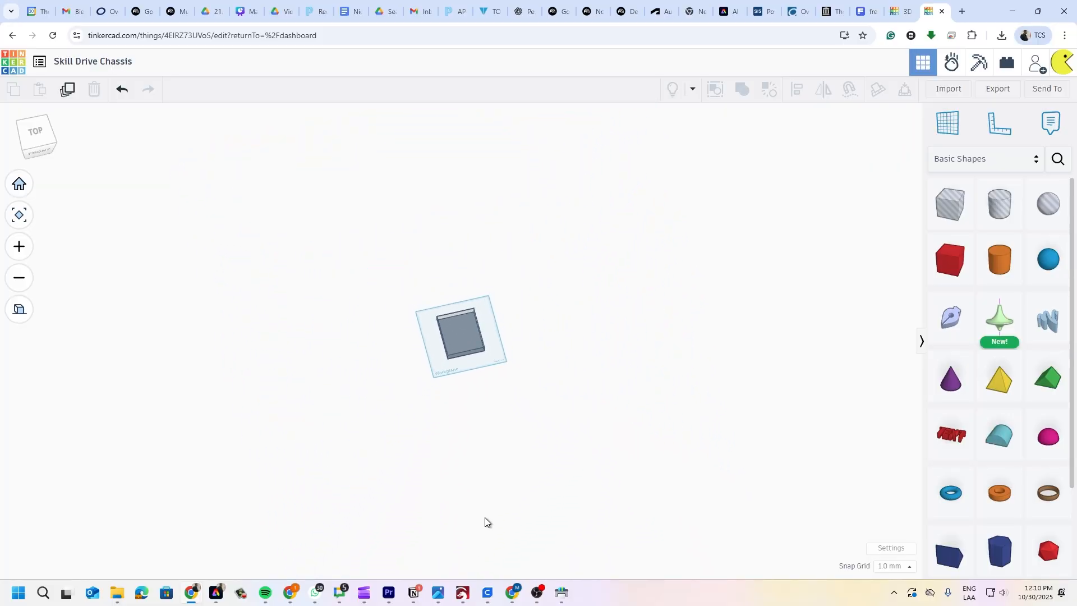
scroll(500, 459, "up", 5)
right_click_drag(500, 458, 450, 514)
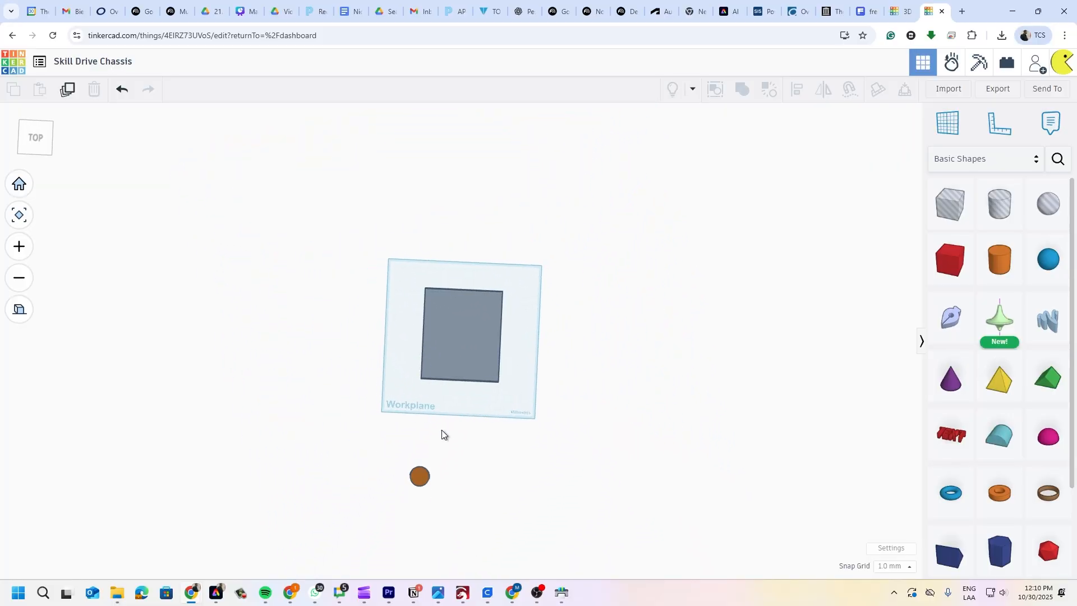
- Delete the stray orange cylinder under the grey box
left_click(420, 521)
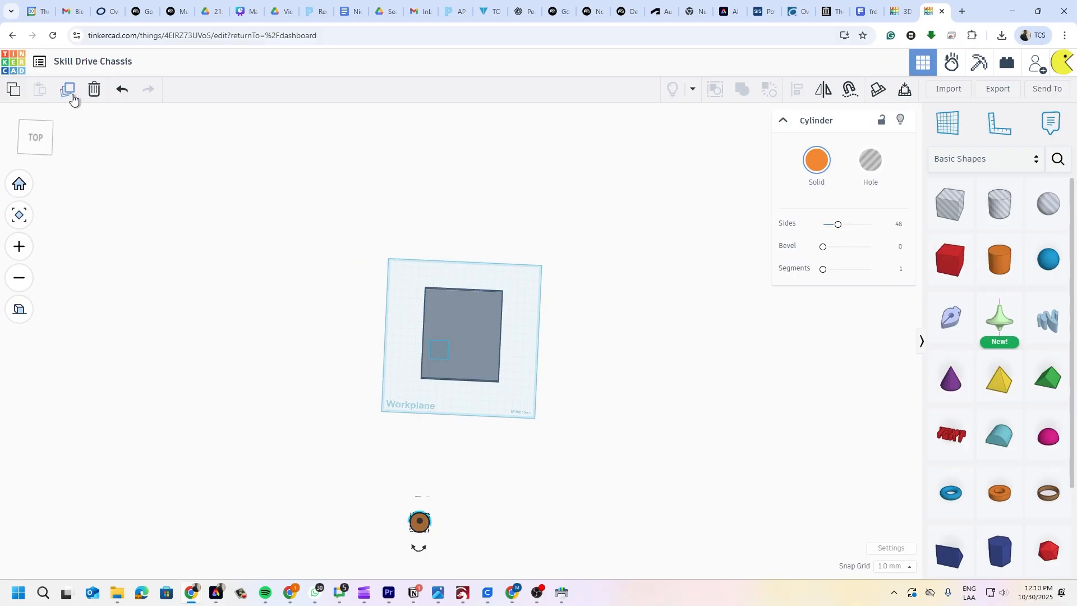
left_click(94, 89)
scroll(518, 288, "up", 4)
right_click_drag(483, 314, 445, 300)
scroll(459, 324, "up", 5)
right_click_drag(477, 365, 505, 258)
- Set the grey box's height to 3 mm, making it a thin plate
left_click(504, 254)
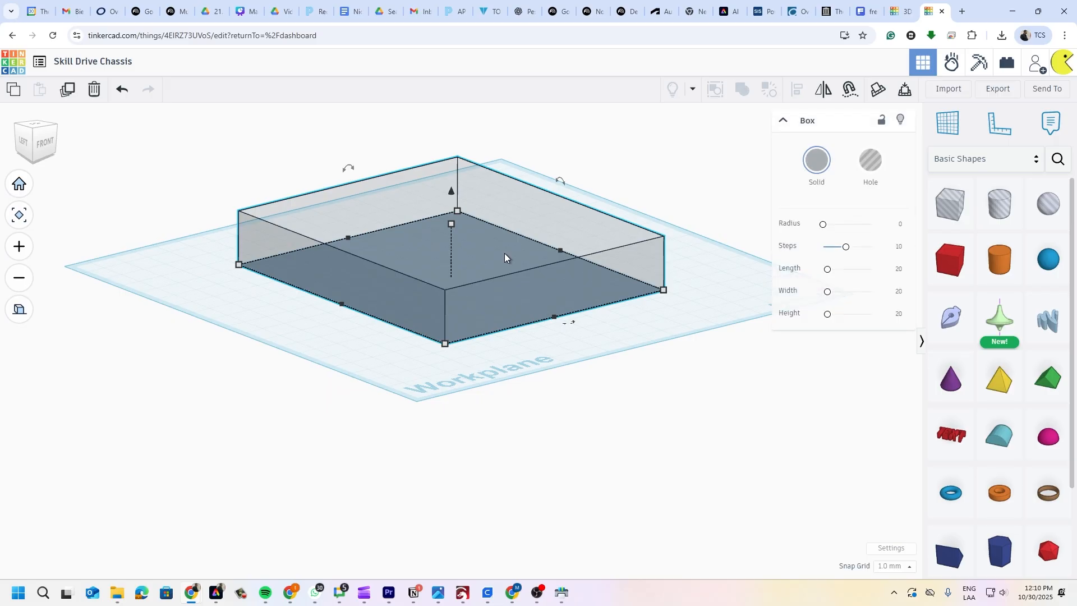
left_click(453, 223)
left_click(510, 252)
type("3")
key("Return")
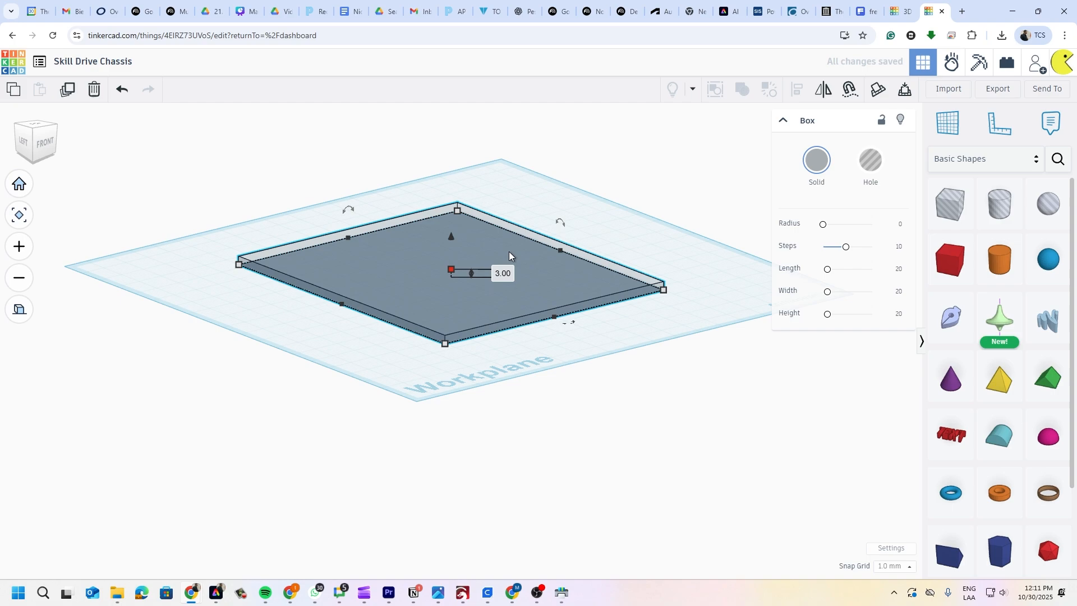
left_click(478, 349)
right_click_drag(479, 351, 588, 382)
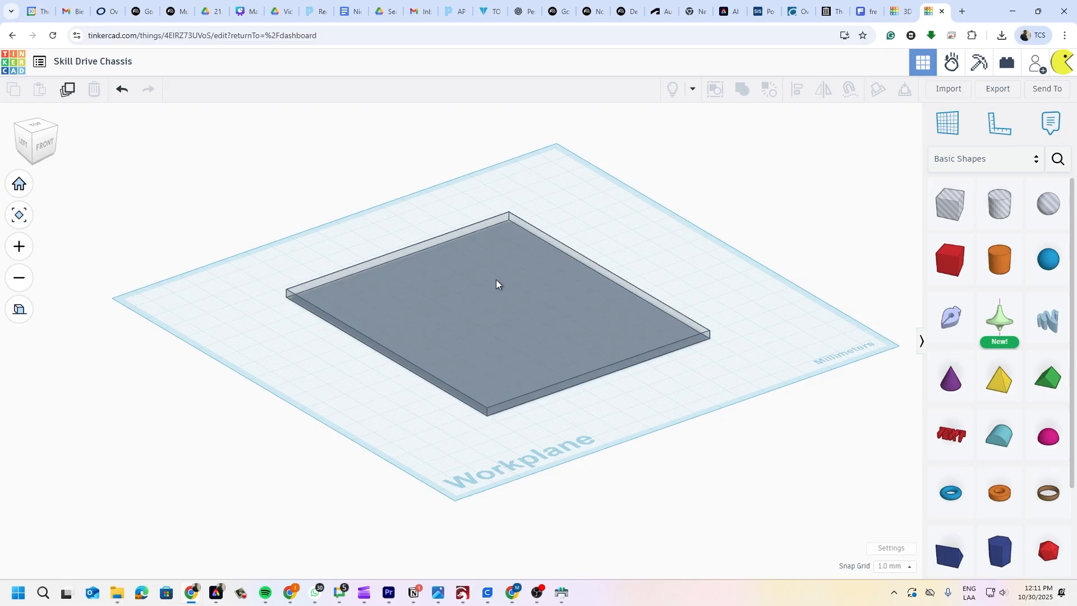
key("ctrl+shift+Tab")
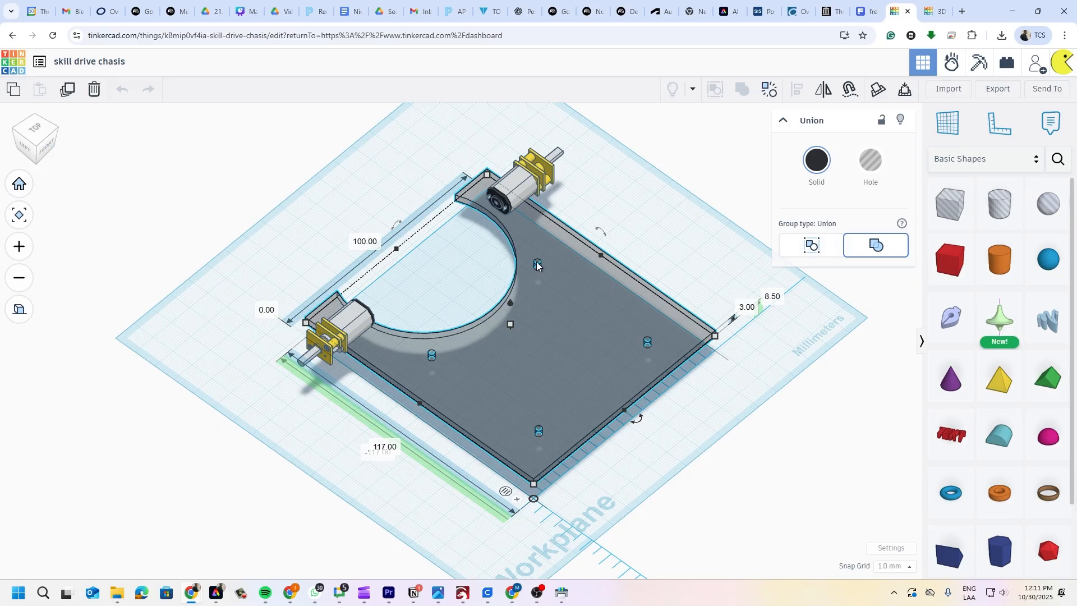
right_click_drag(580, 322, 375, 295)
scroll(507, 427, "up", 5)
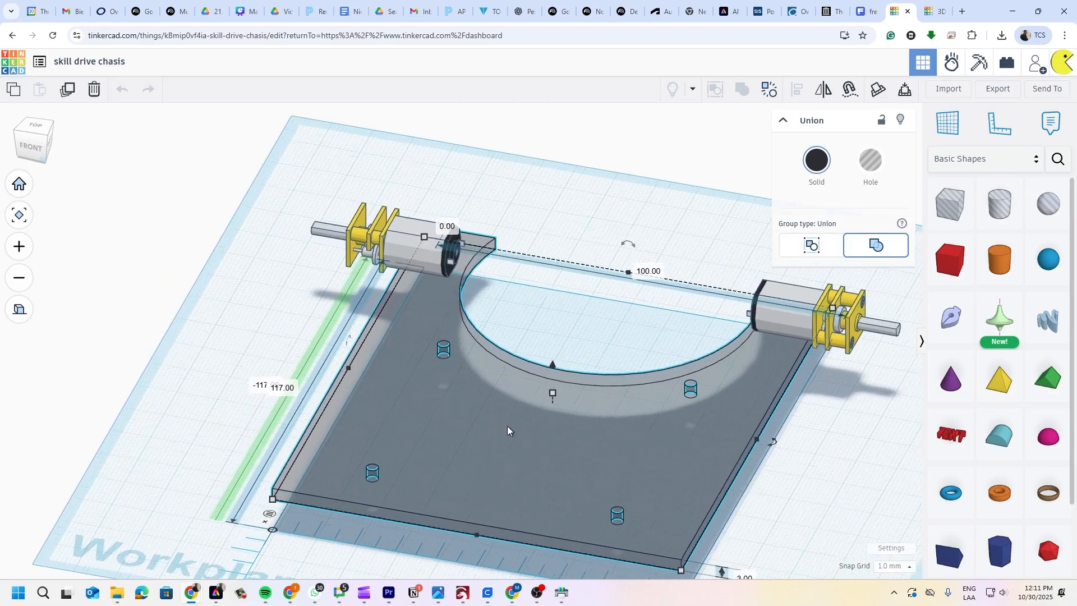
right_click_drag(563, 437, 575, 409)
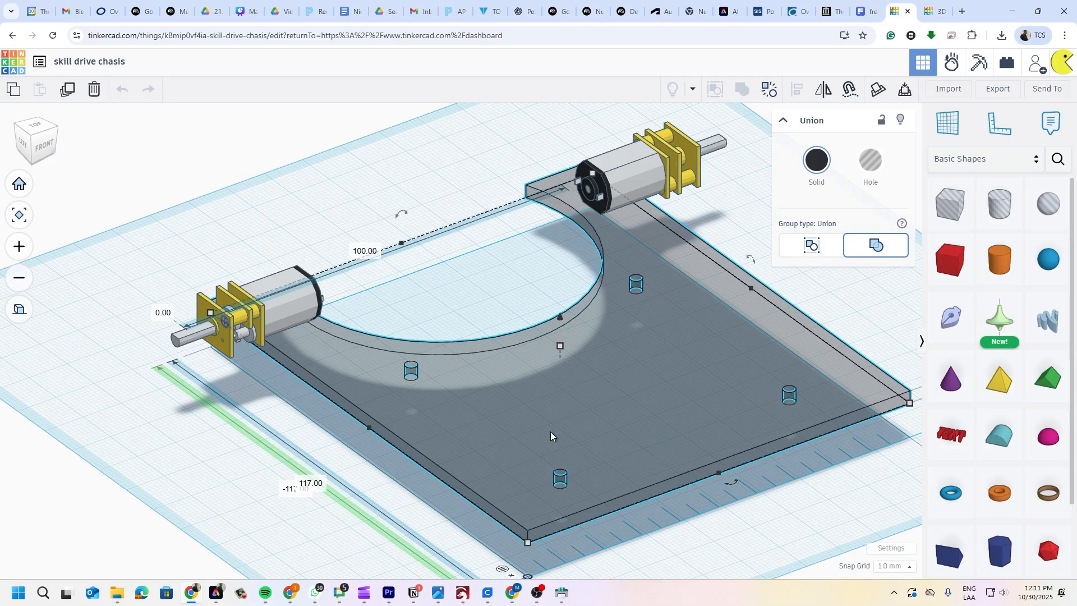
left_click(935, 11)
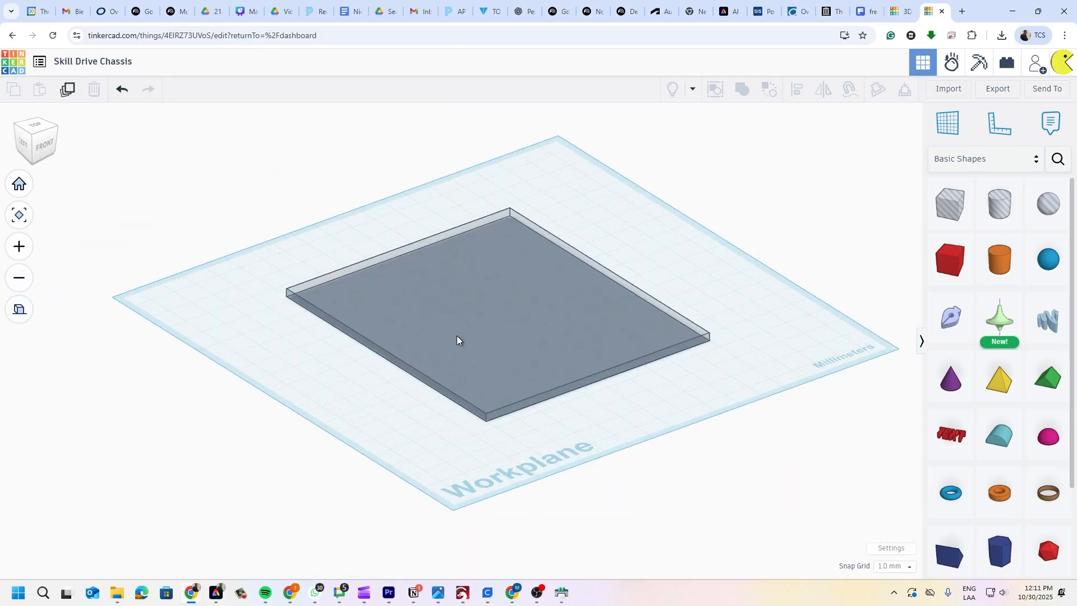
- Place a hole cylinder on the plate and size it to 3 × 3 mm
right_click_drag(457, 336, 454, 368)
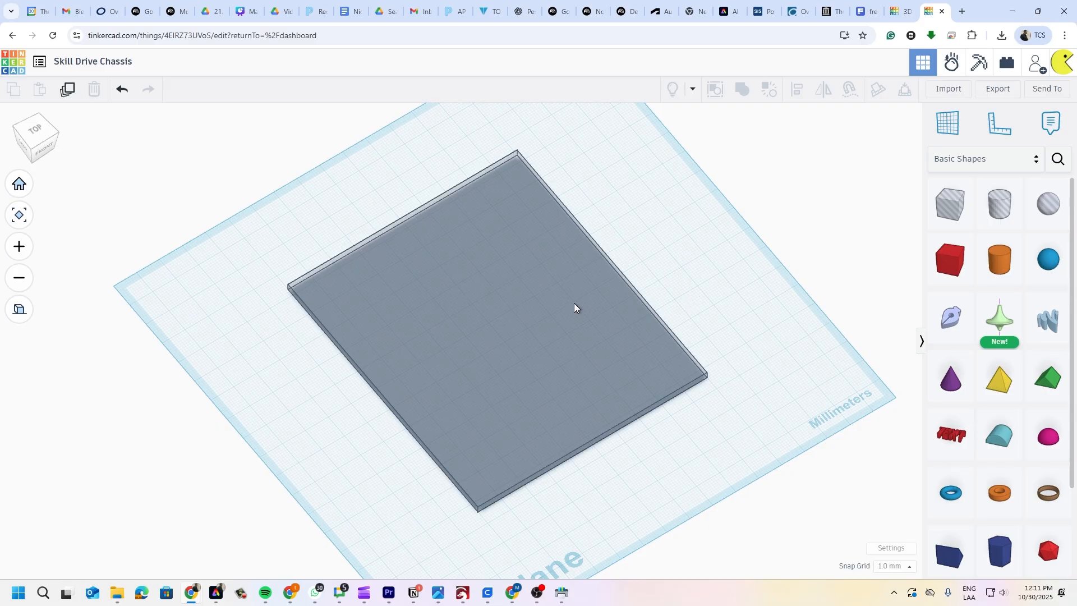
right_click_drag(521, 356, 546, 318)
left_click_drag(994, 213, 505, 419)
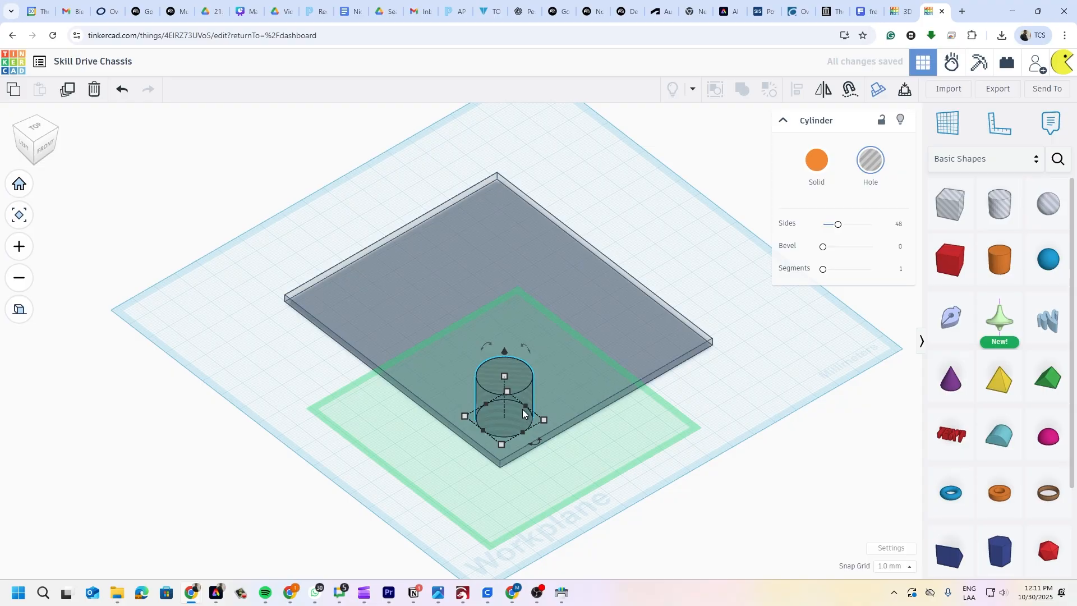
mouse_move(525, 407)
left_click(551, 459)
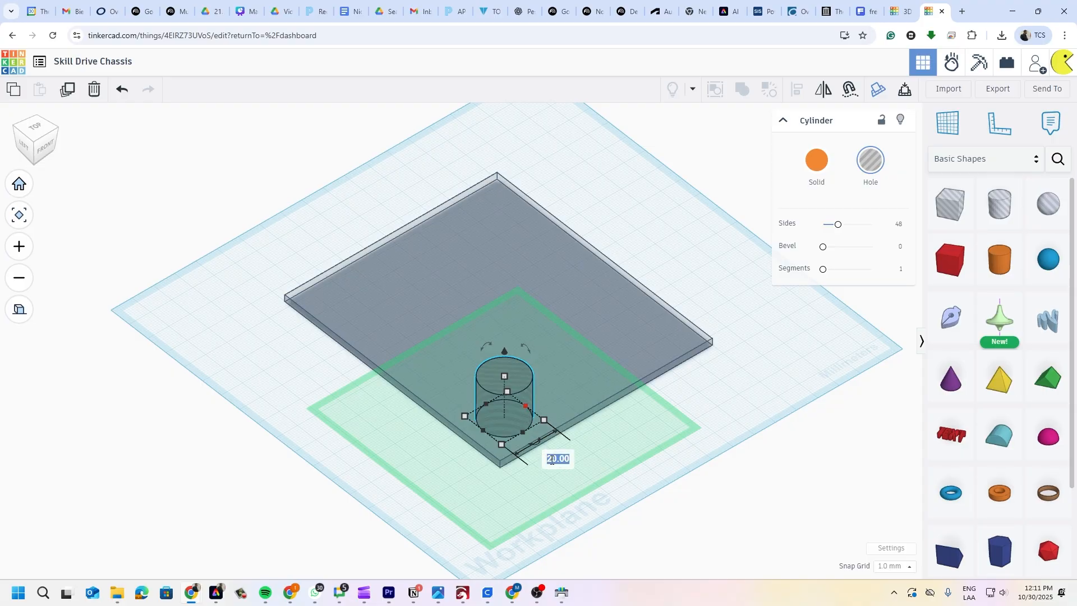
type("3")
key("Return")
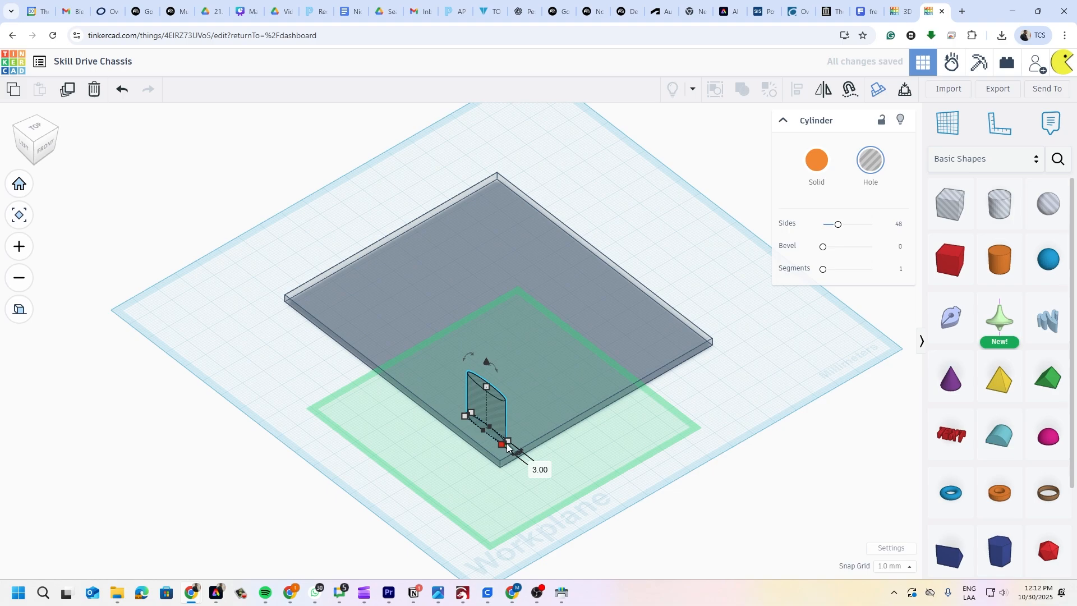
mouse_move(507, 446)
left_click(444, 457)
type("3")
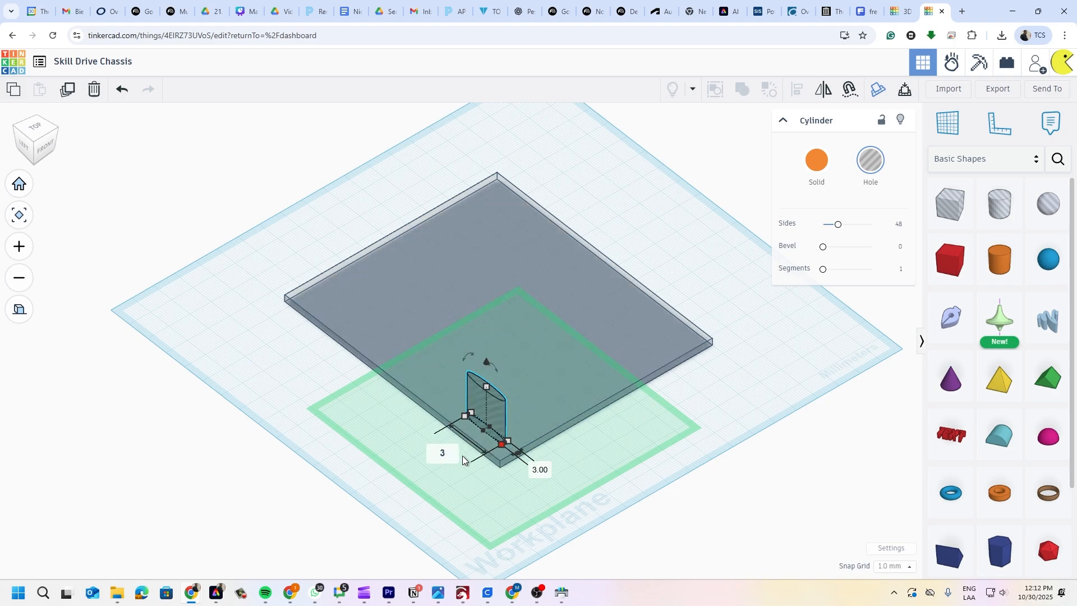
key("Return")
- Zoom and orbit around the hole cylinder standing on the grey plate
scroll(470, 420, "up", 2)
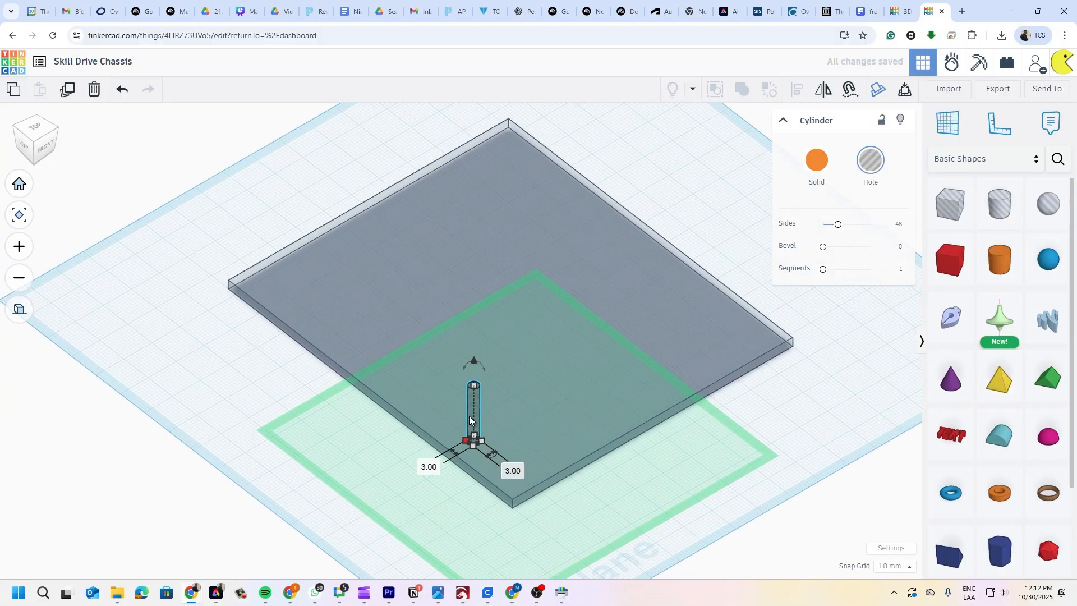
mouse_move(474, 387)
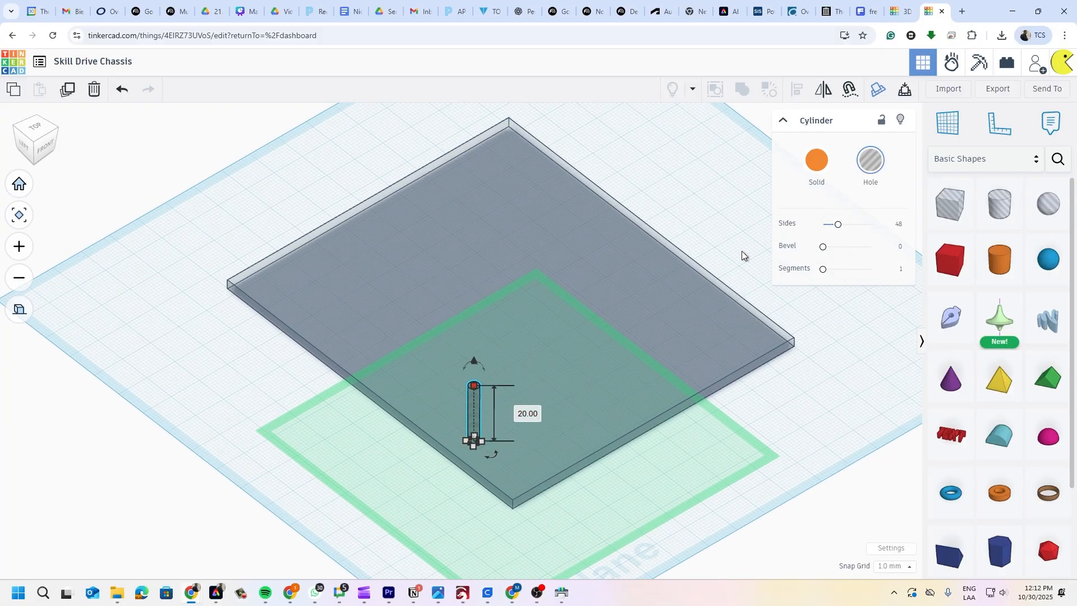
right_click_drag(598, 381, 646, 356)
scroll(542, 307, "up", 3)
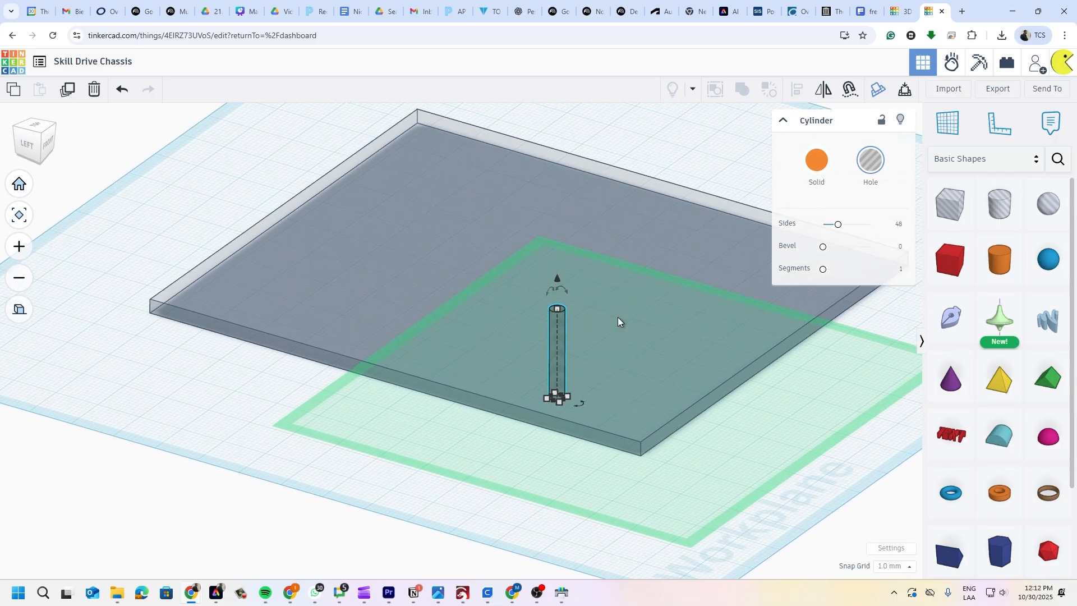
middle_click_drag(618, 318, 570, 311)
right_click_drag(570, 311, 496, 337)
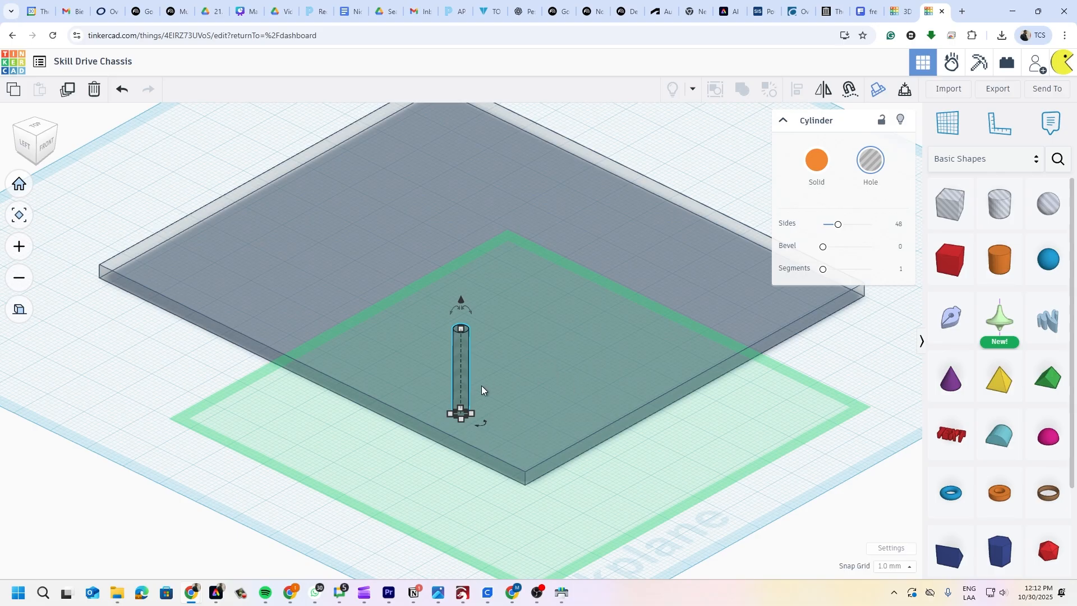
- Move the hole cylinder toward the back-right and lower it to -2.00 through the plate
left_click_drag(460, 378, 497, 349)
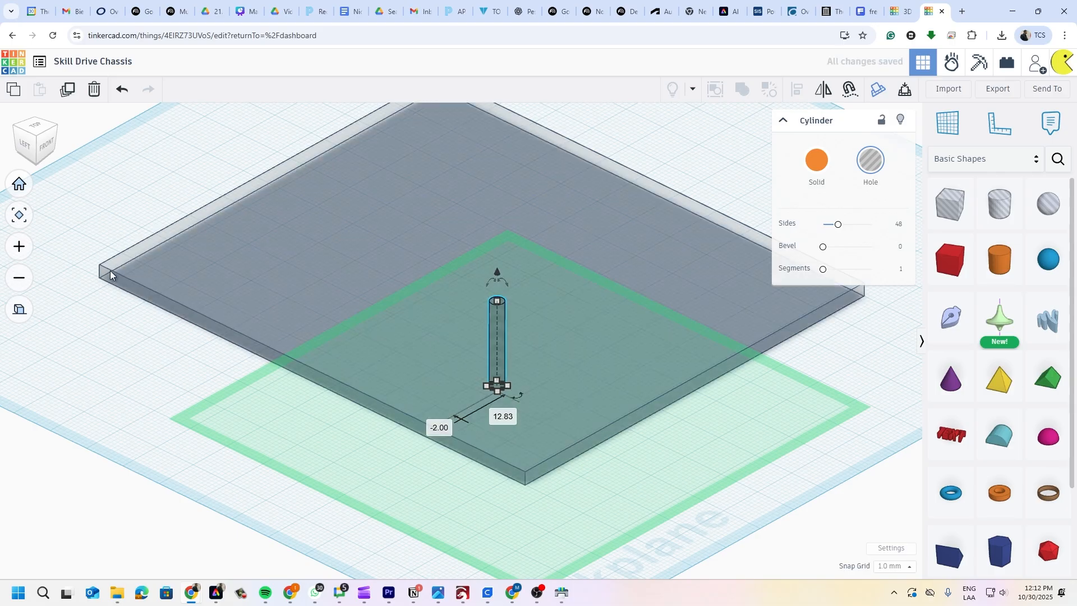
left_click(26, 148)
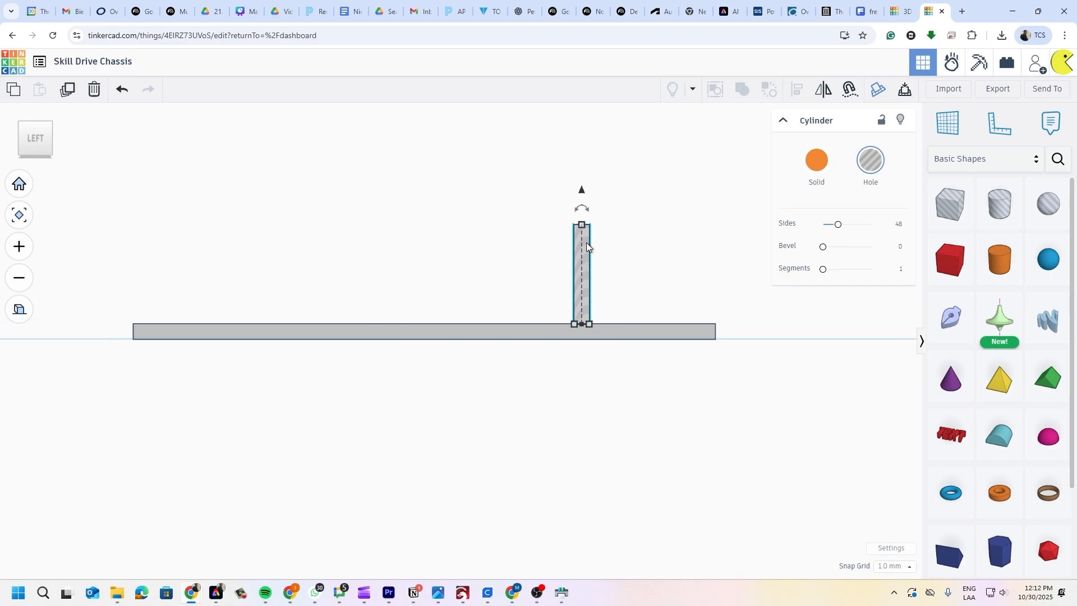
left_click_drag(582, 191, 577, 379)
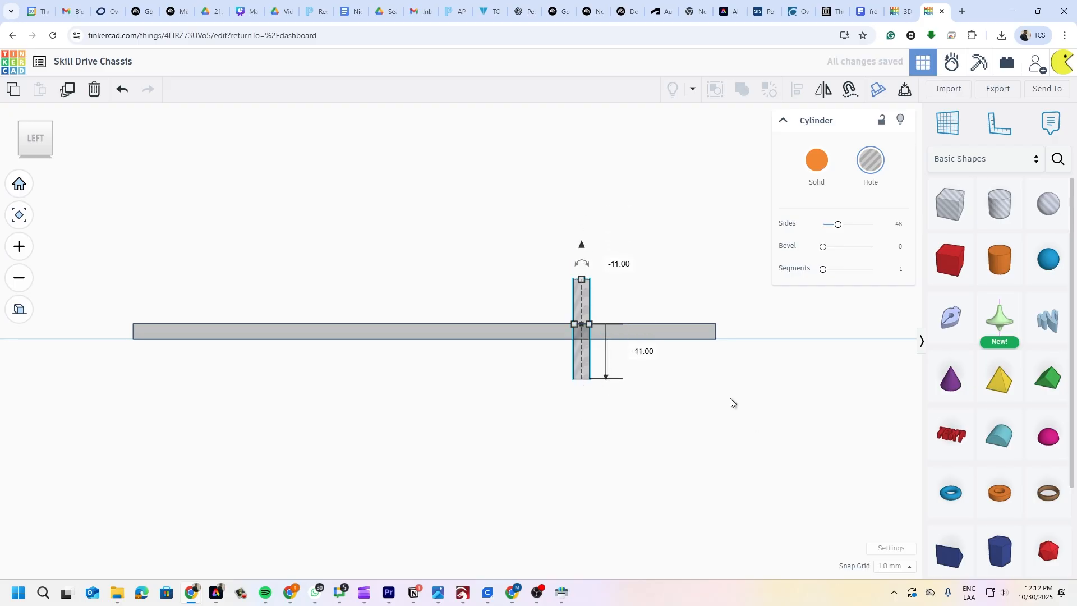
right_click_drag(725, 394, 524, 408)
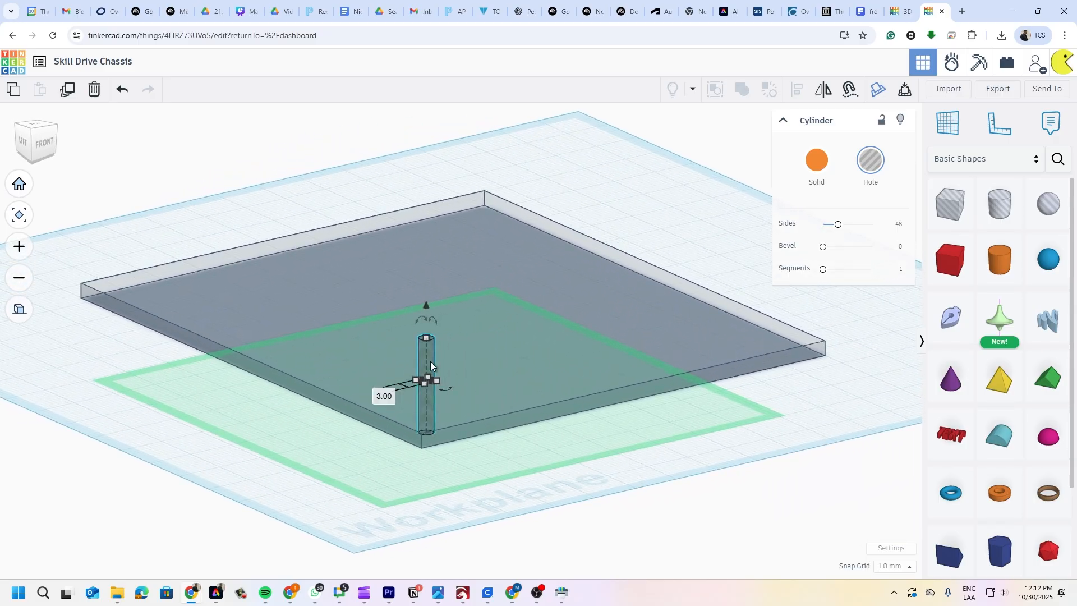
right_click_drag(500, 448, 595, 265)
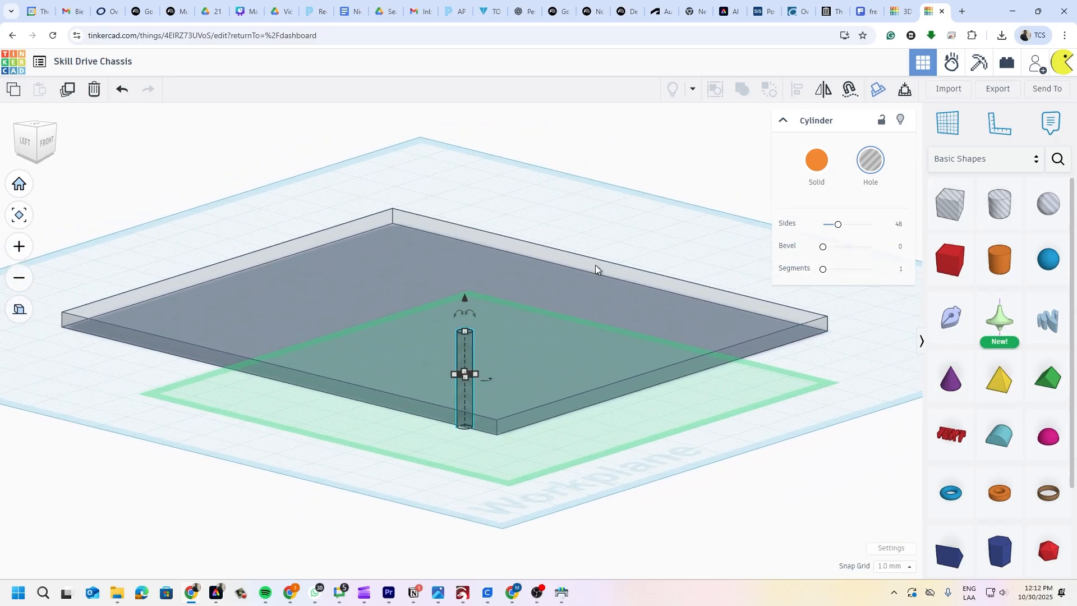
- Select both the hole cylinder and the base plate together
left_click(578, 187)
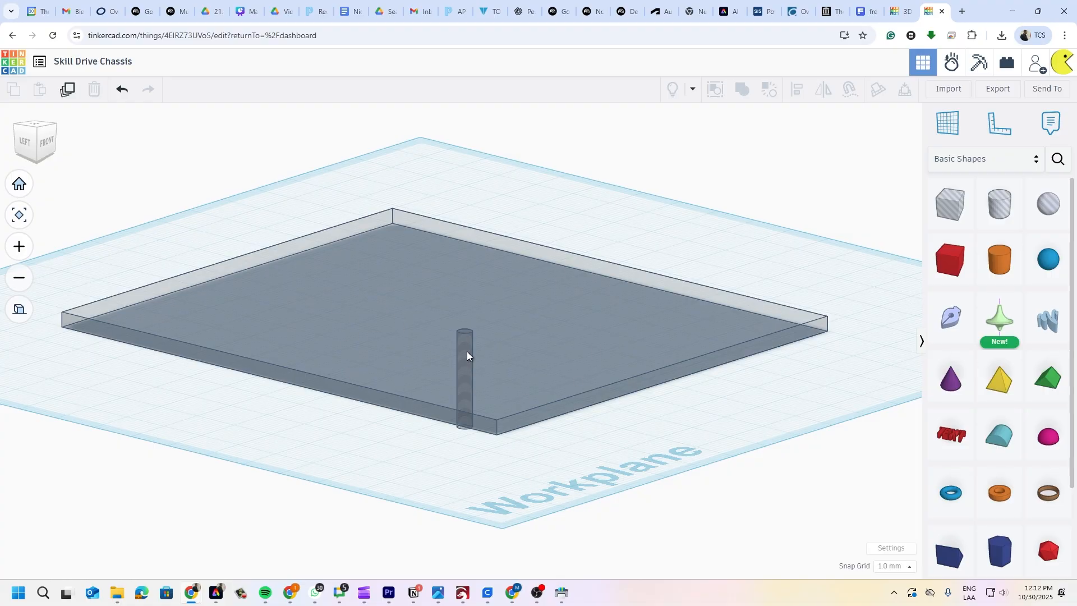
right_click_drag(461, 418, 525, 418)
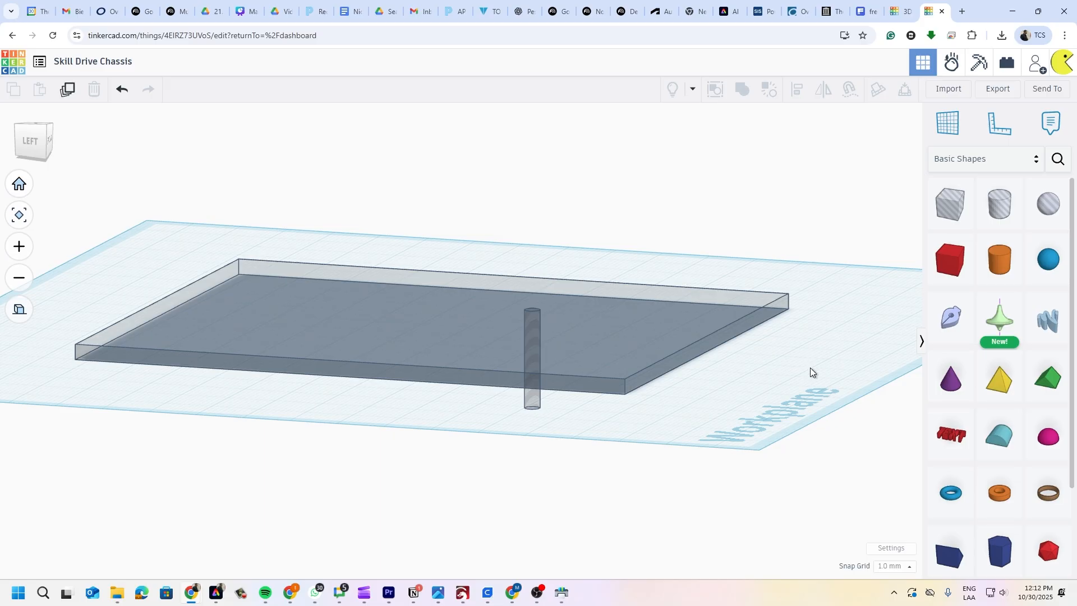
left_click(537, 322)
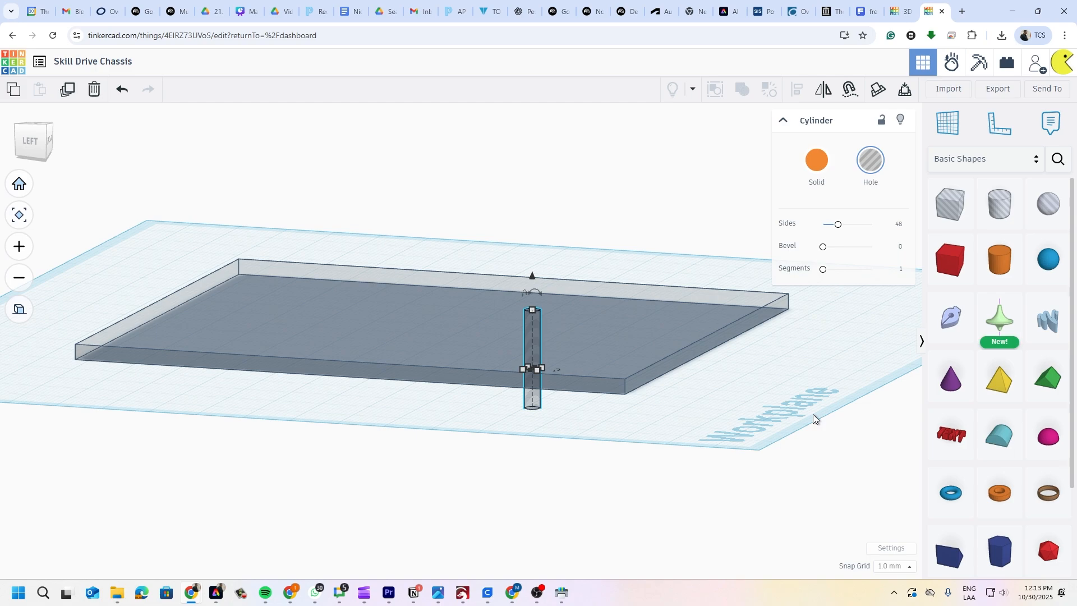
left_click(623, 335, "shift")
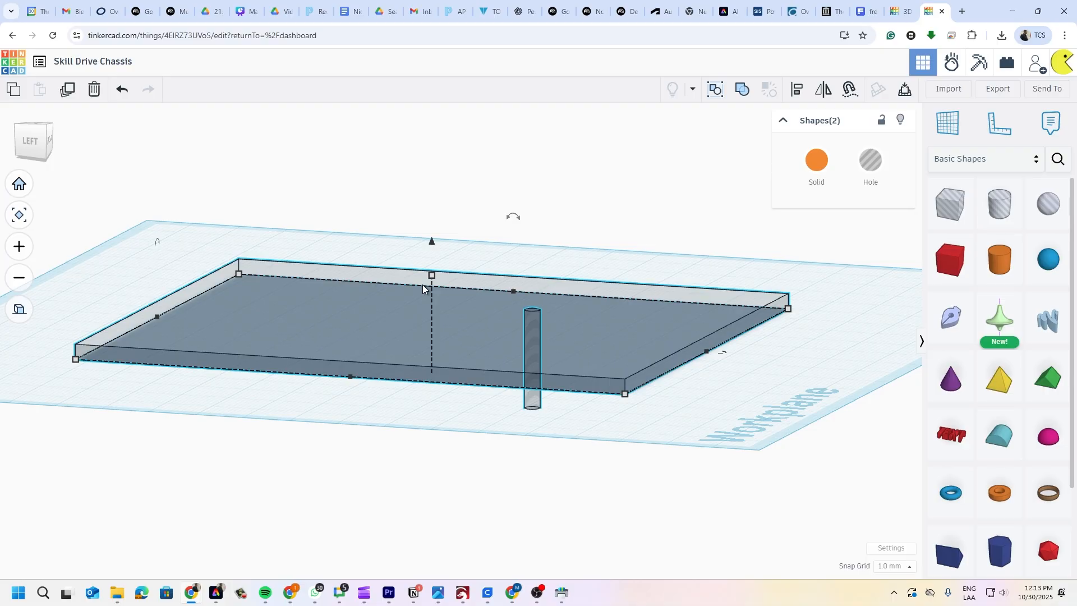
- Group the plate and hole cylinder into one merged shape
left_click(742, 91)
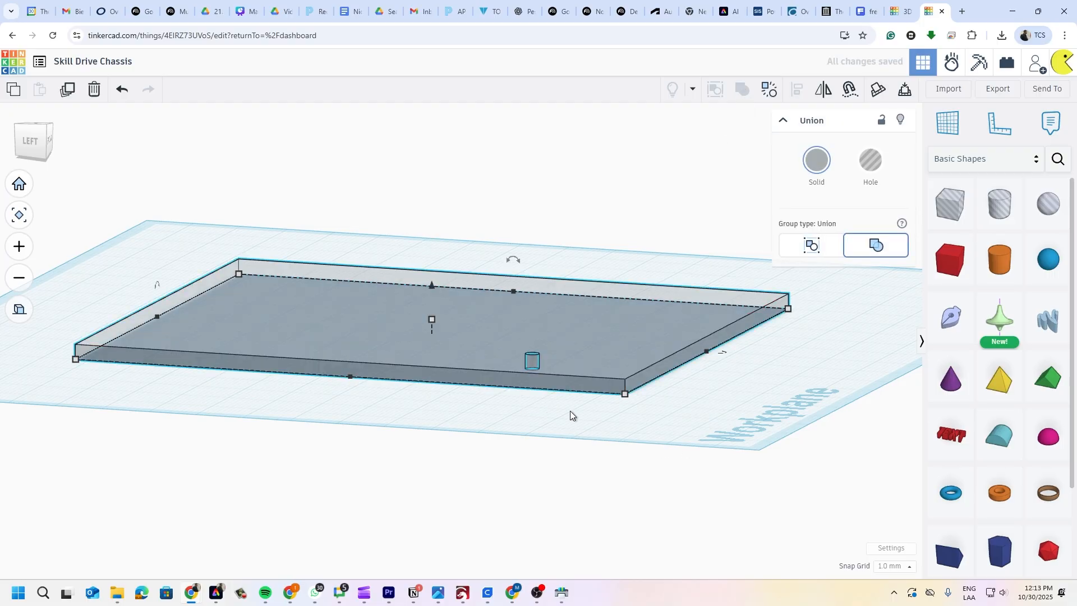
scroll(571, 410, "up", 3)
right_click_drag(571, 409, 460, 466)
scroll(459, 466, "up", 2)
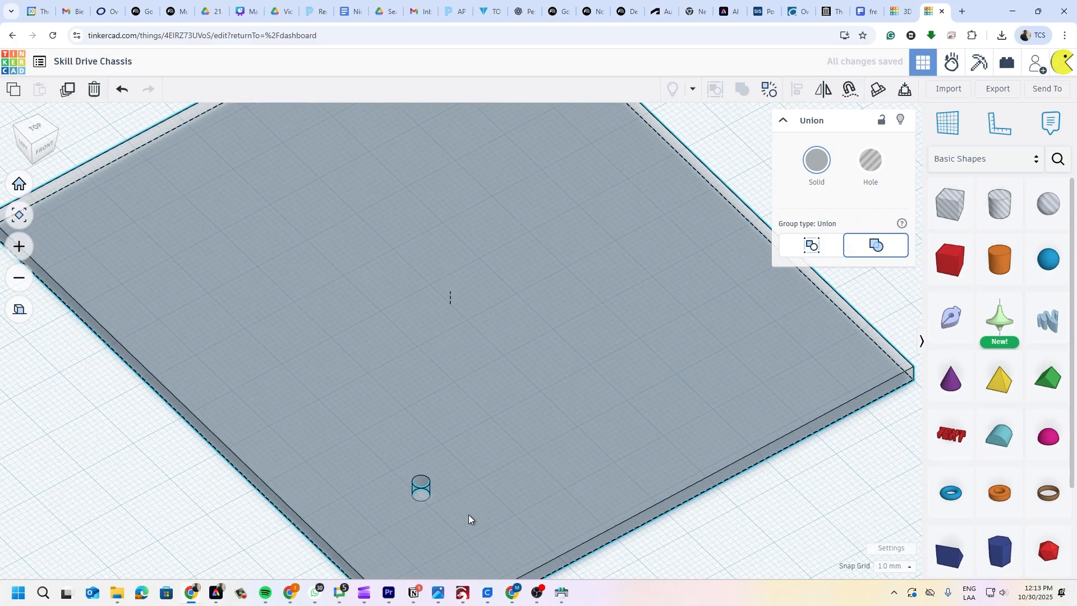
middle_click_drag(469, 514, 507, 409)
scroll(510, 375, "down", 3)
middle_click_drag(555, 276, 512, 345)
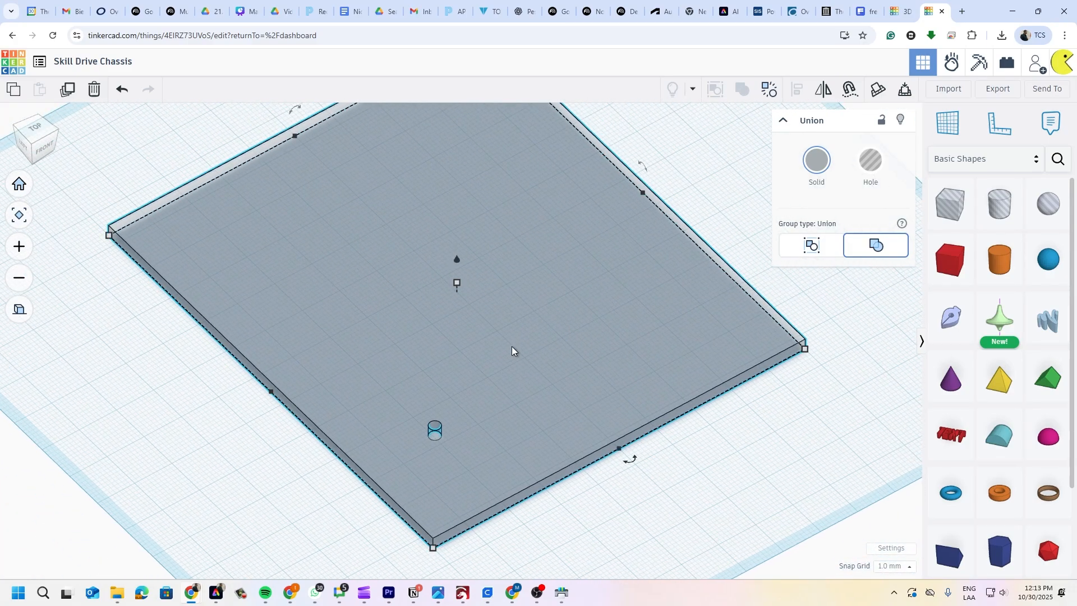
right_click_drag(512, 345, 501, 367)
- Set the merged plate's Transparent option to Off so it appears solid grey
left_click(722, 401)
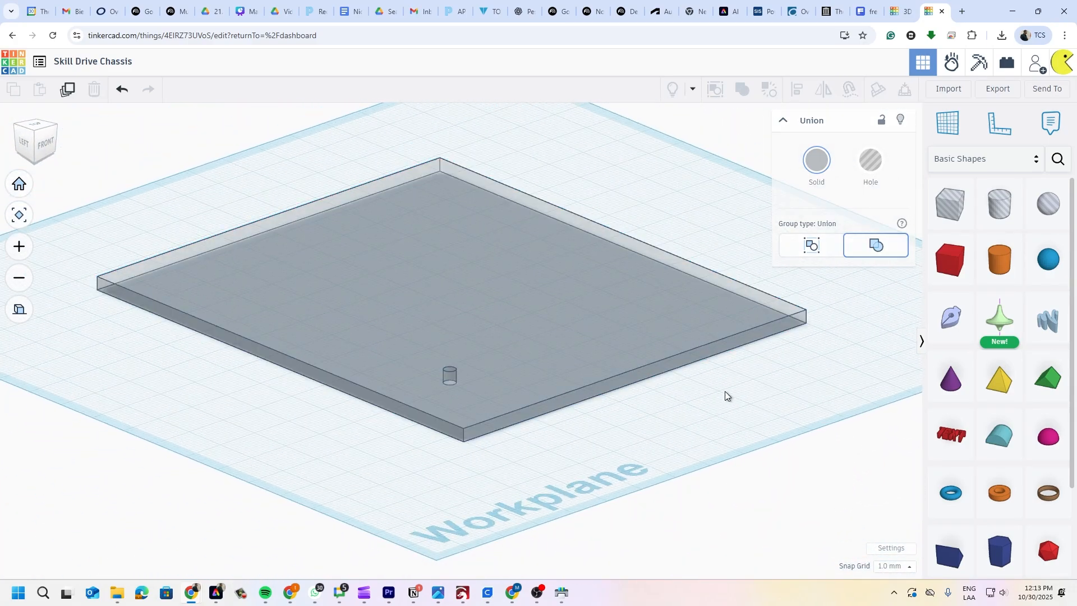
left_click(543, 291)
left_click(822, 166)
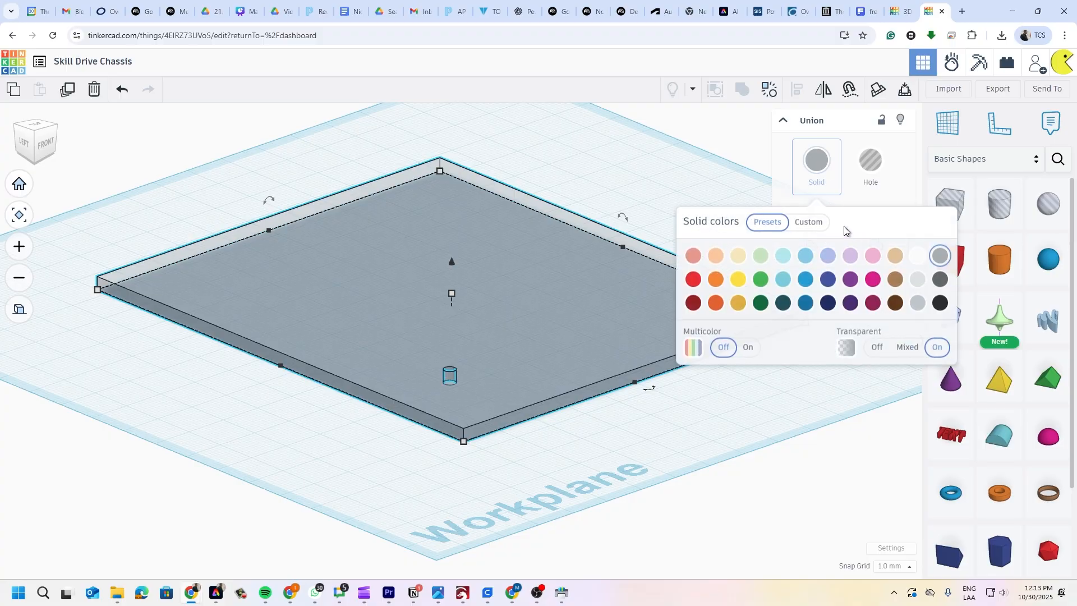
left_click(639, 183)
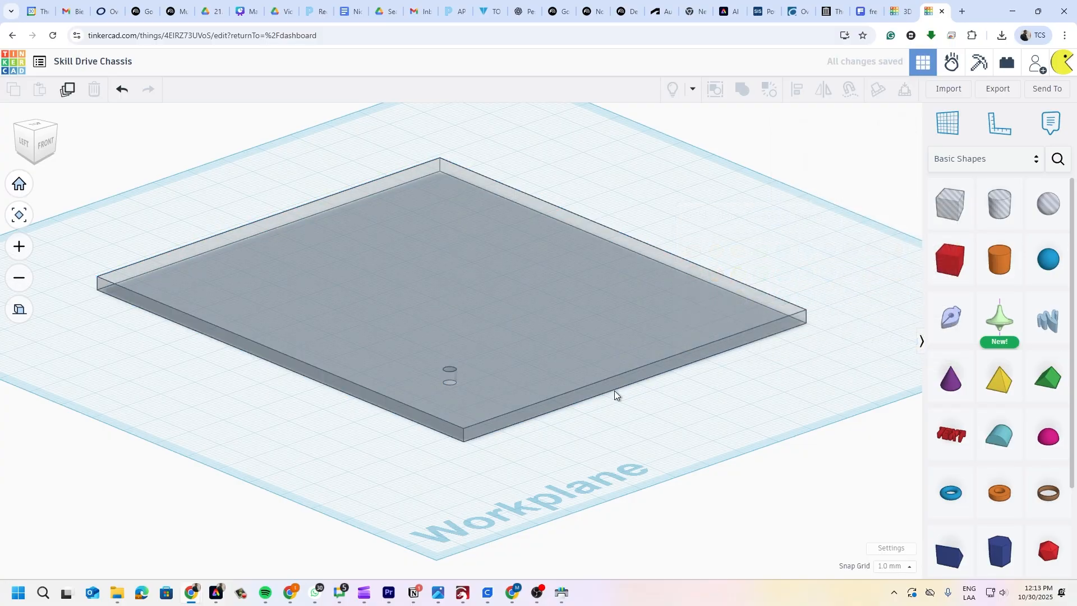
left_click(651, 270)
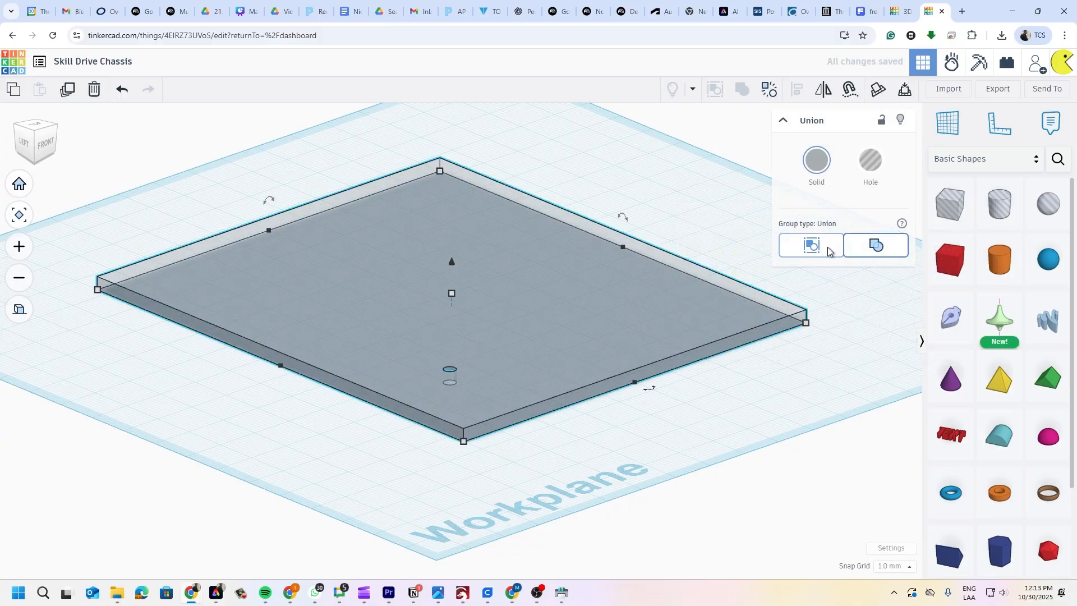
left_click(817, 169)
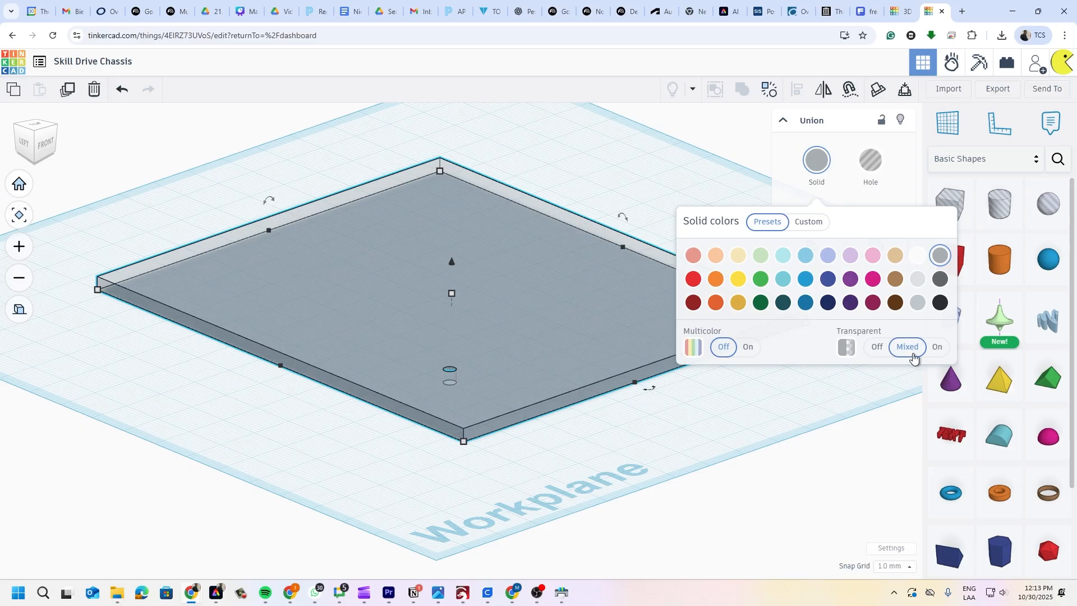
left_click(877, 348)
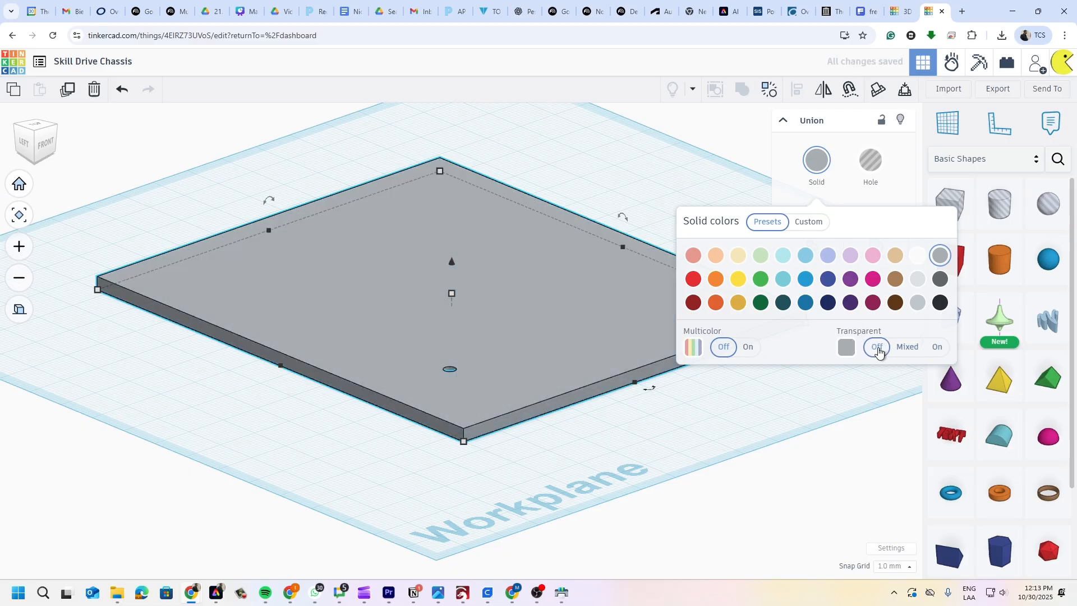
left_click(612, 134)
- Orbit and zoom to a top-down view to inspect the round hole in the plate
right_click_drag(503, 423, 543, 284)
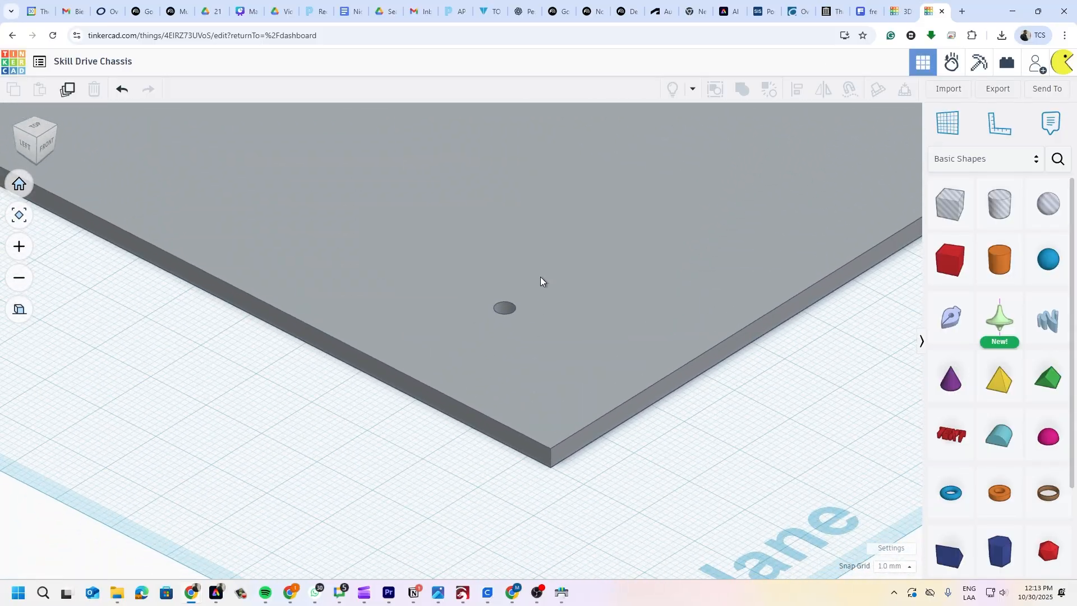
scroll(543, 283, "down", 3)
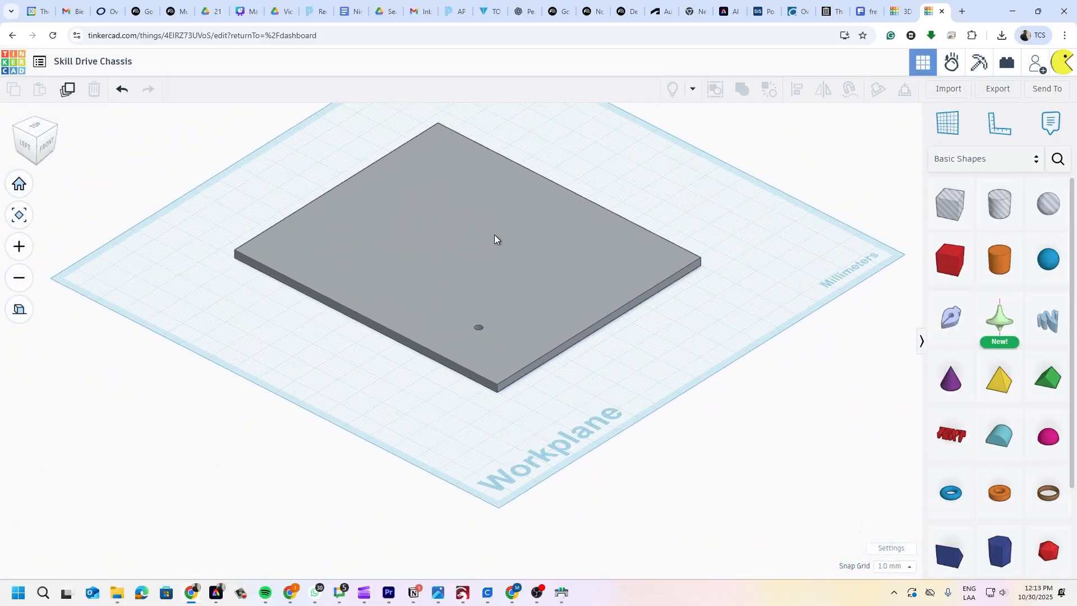
middle_click_drag(495, 237, 541, 303)
scroll(533, 296, "up", 4)
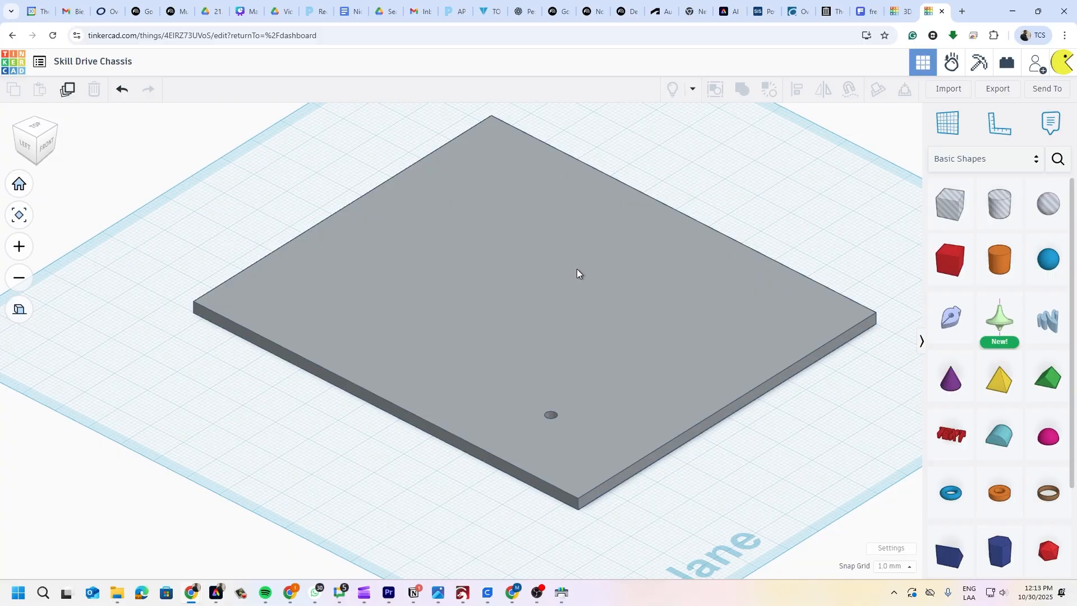
- Switch to the skill drive chasis design tab and check its 100.00 base-plate dimension
left_click(904, 13)
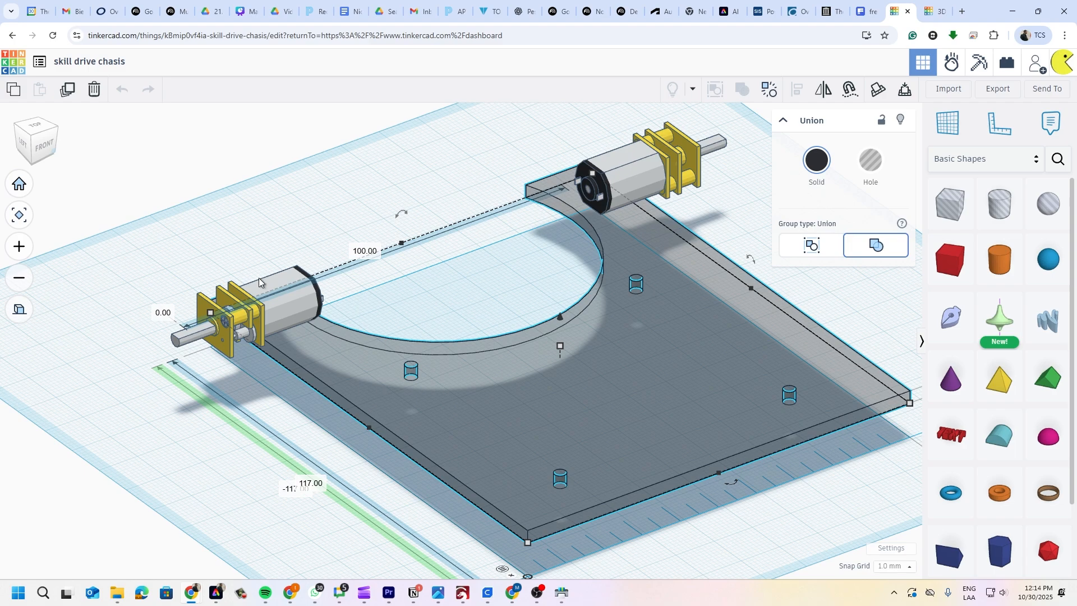
left_click(363, 254)
scroll(542, 376, "down", 5)
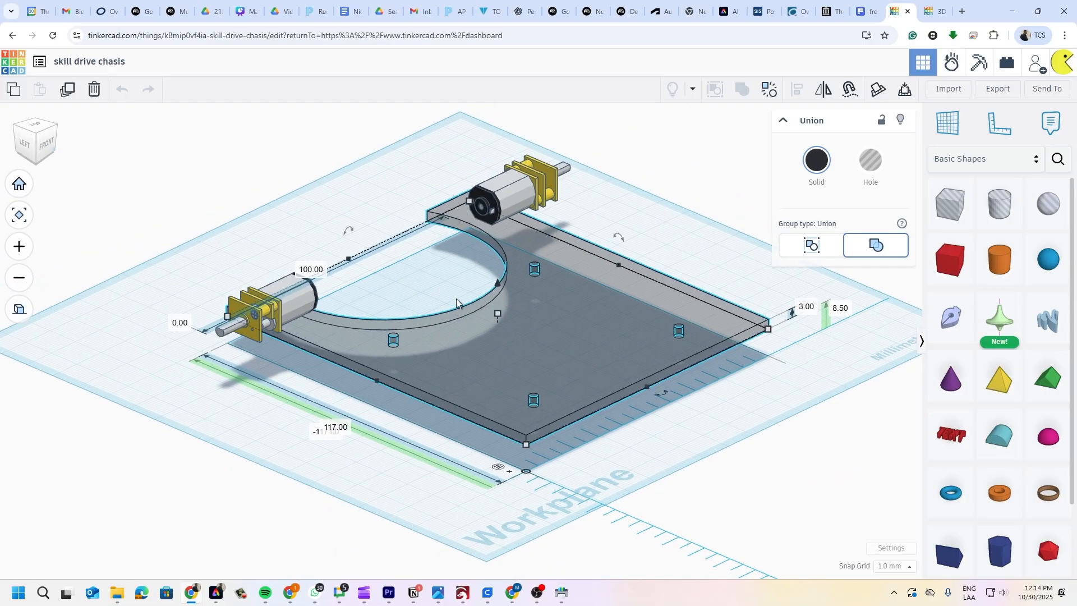
scroll(480, 314, "up", 2)
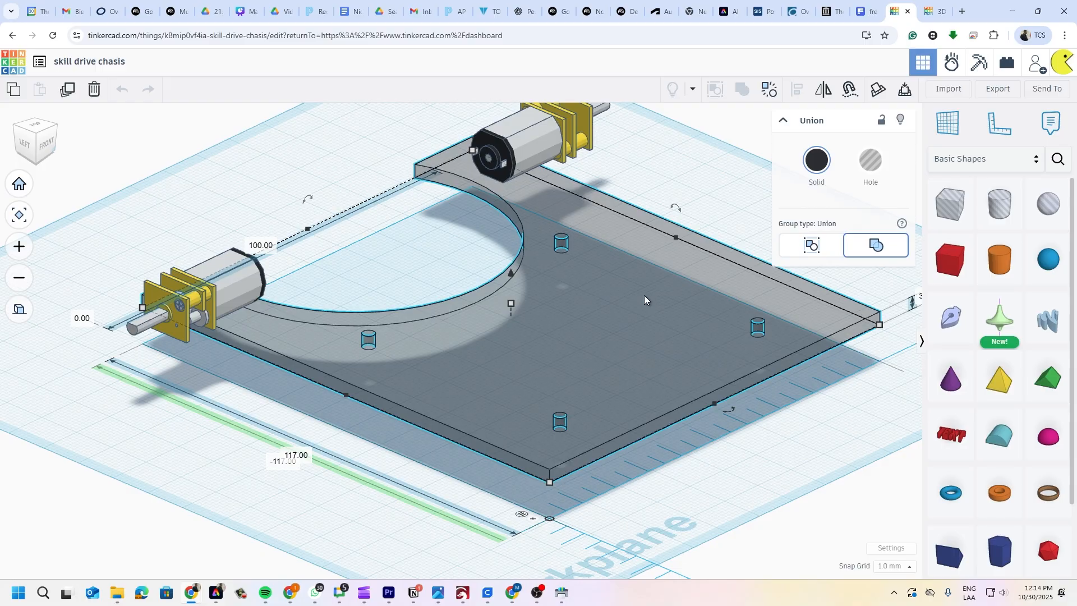